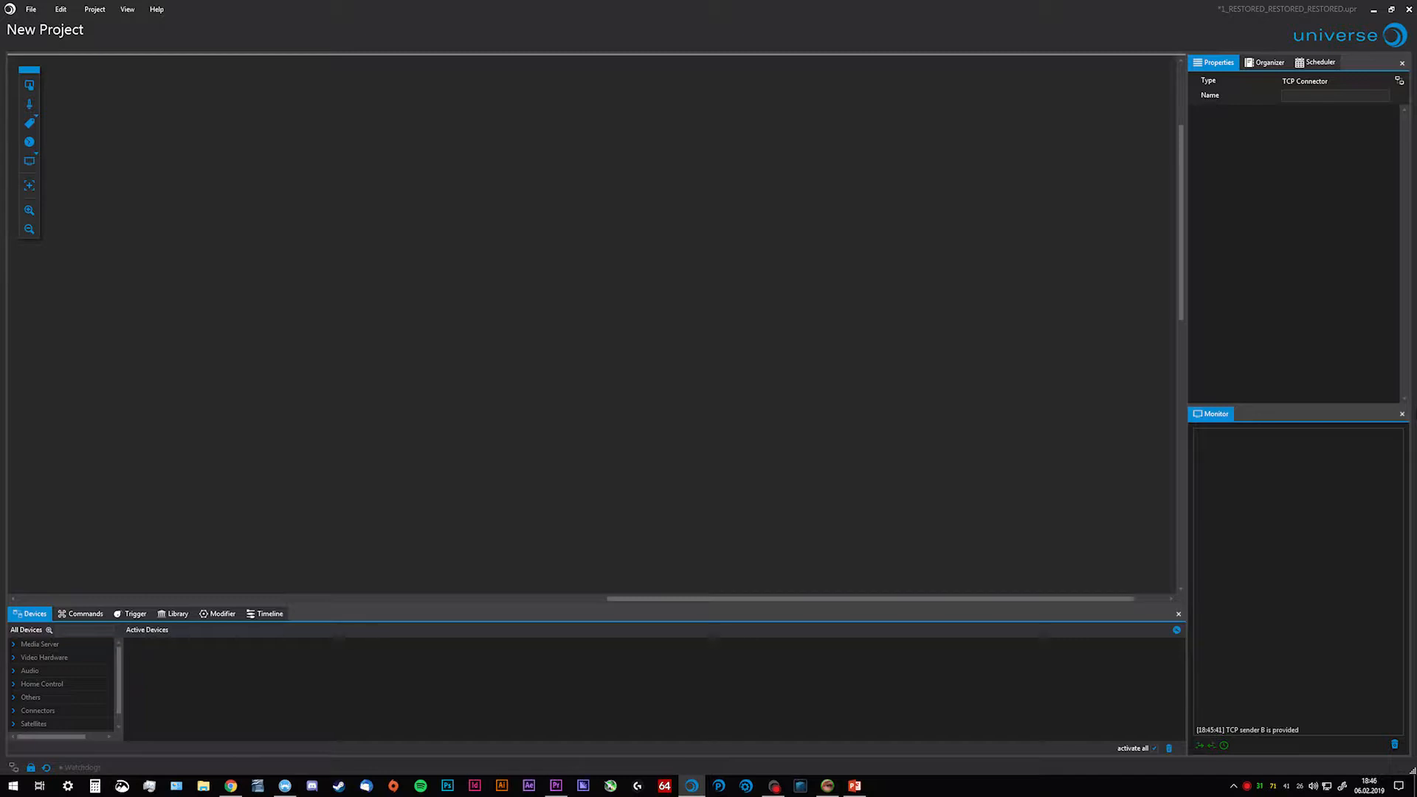
Expand the Satellites category in the device list and look over the Control and PowerPoint satellite entries.
scroll(81, 691, "down", 1)
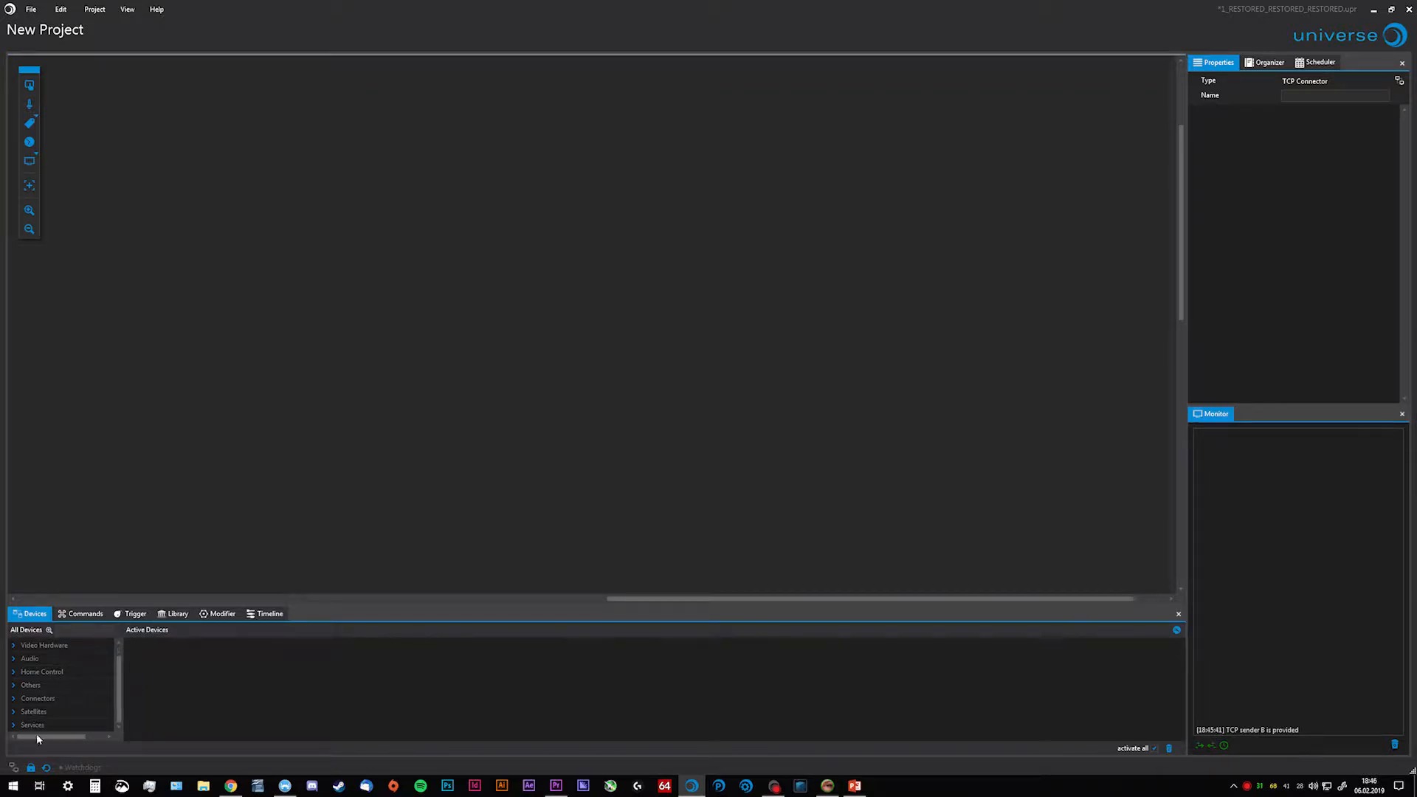
double_click(33, 713)
left_click(62, 710)
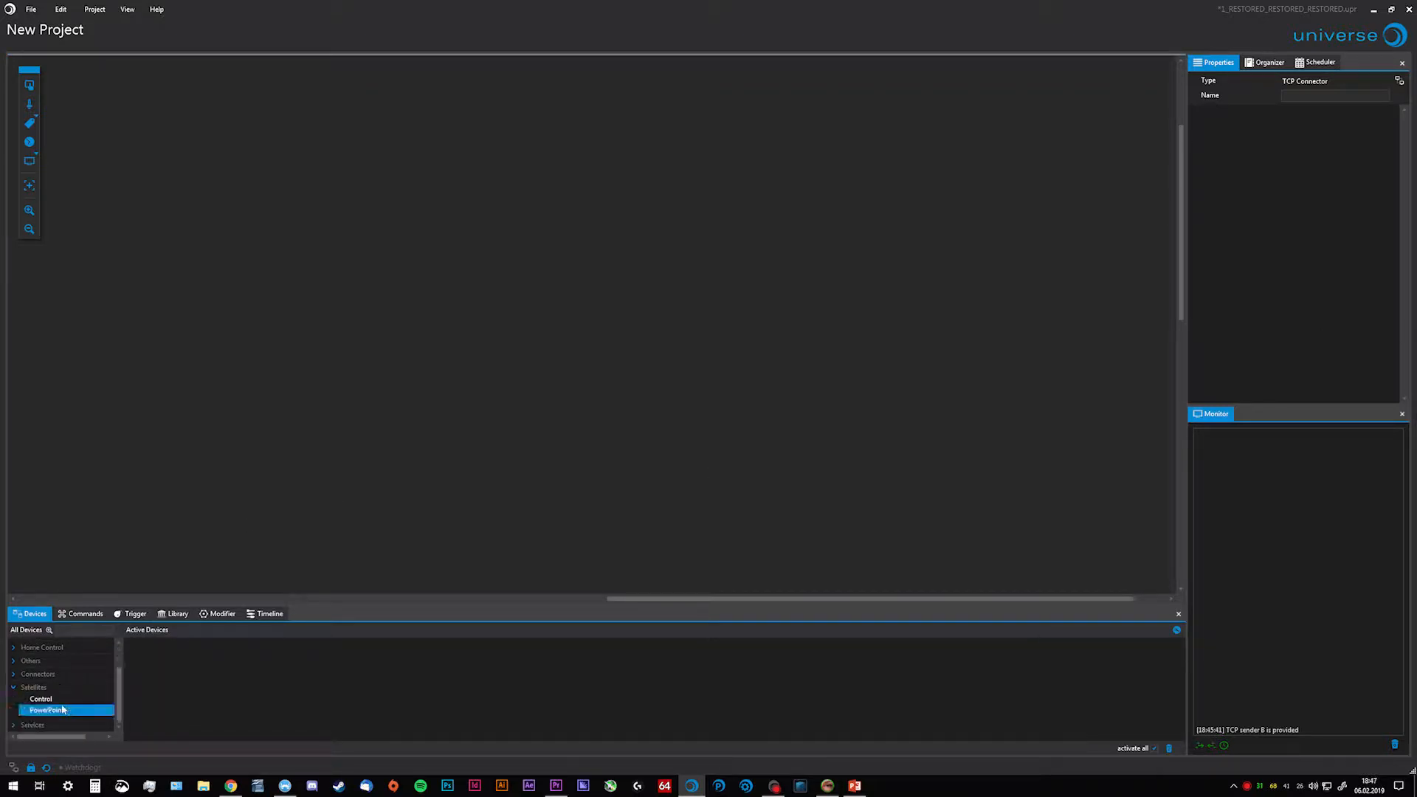
left_click(44, 700)
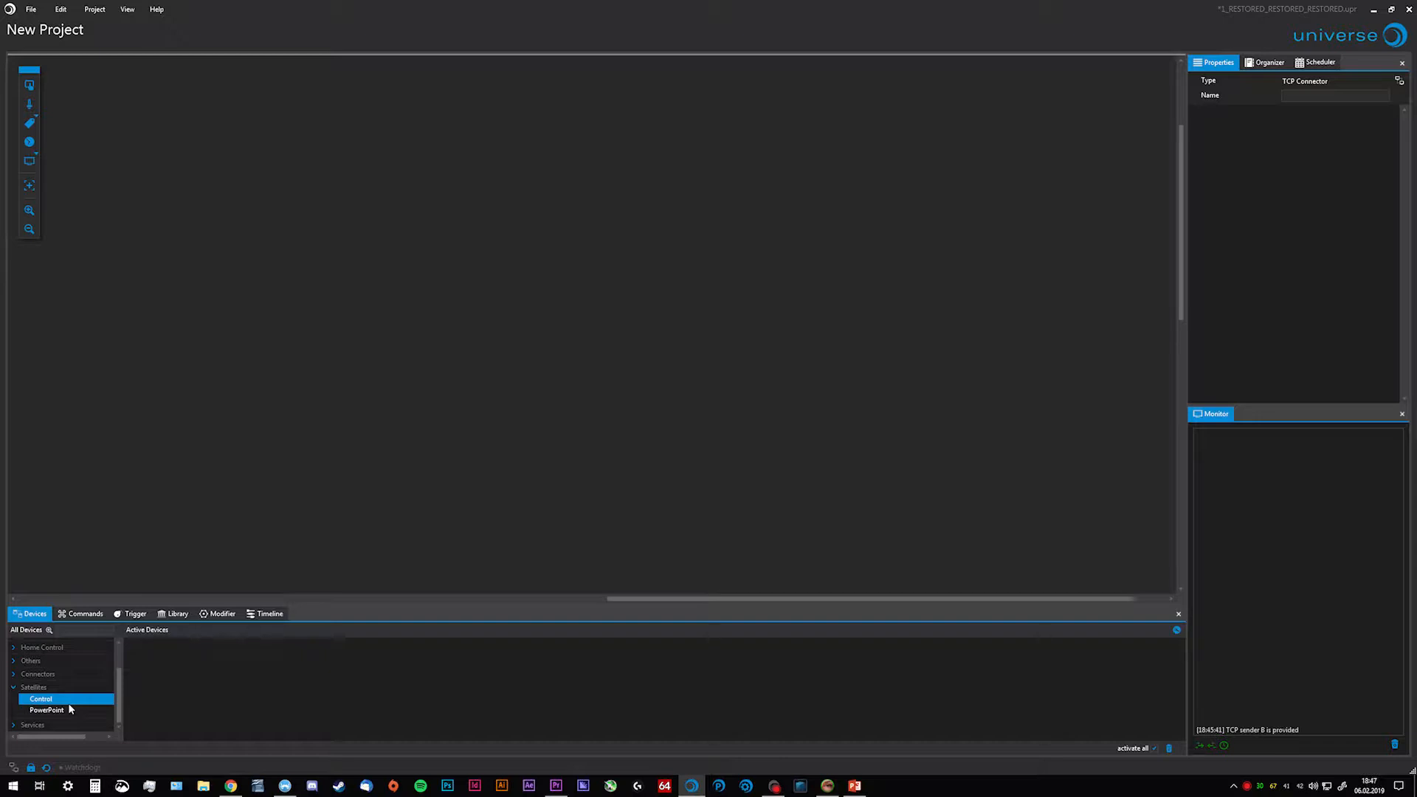
left_click(68, 710)
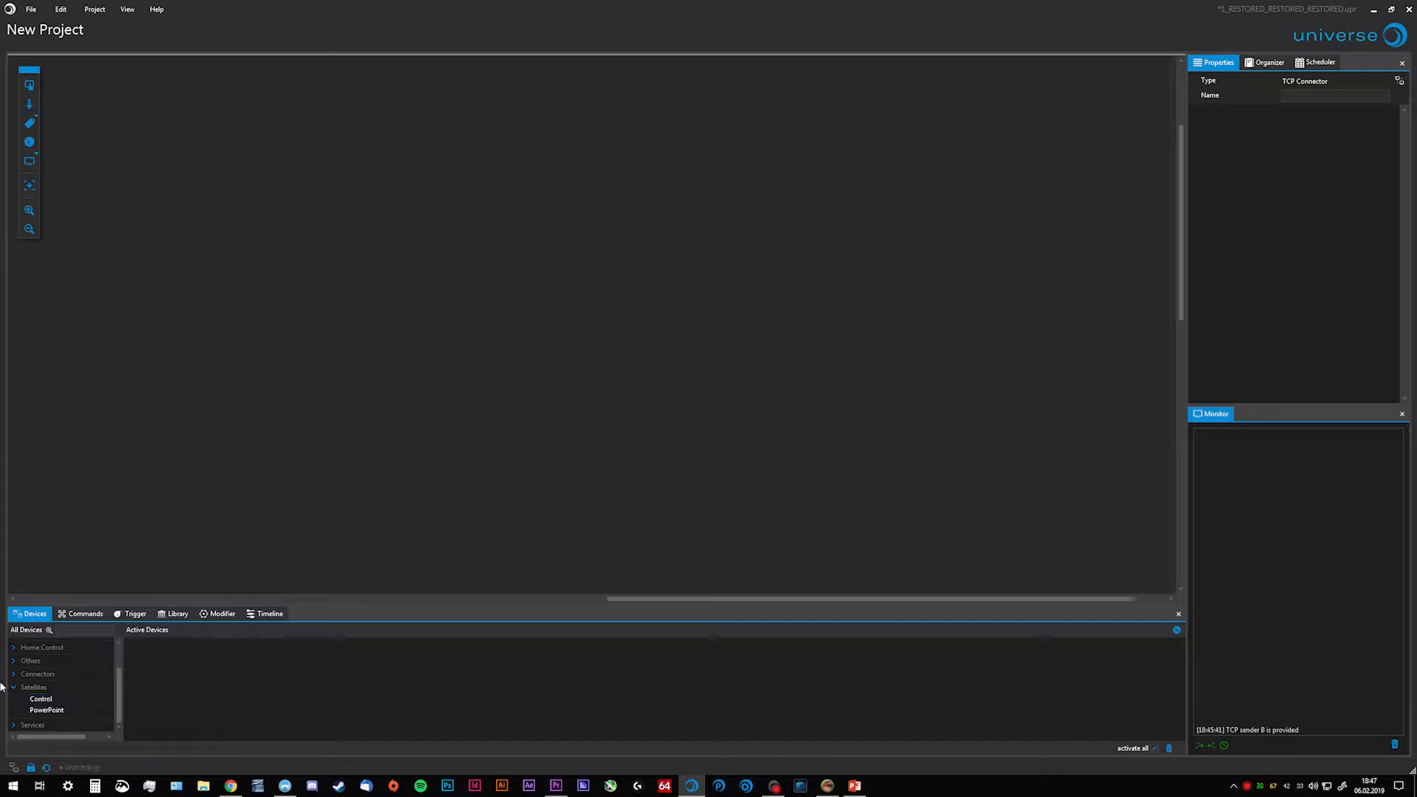
left_click_drag(50, 713, 426, 693)
Review the preferred network adapter, satellite heartbeat and StreamDeck options in Universe Properties, and close the dialog.
left_click(29, 9)
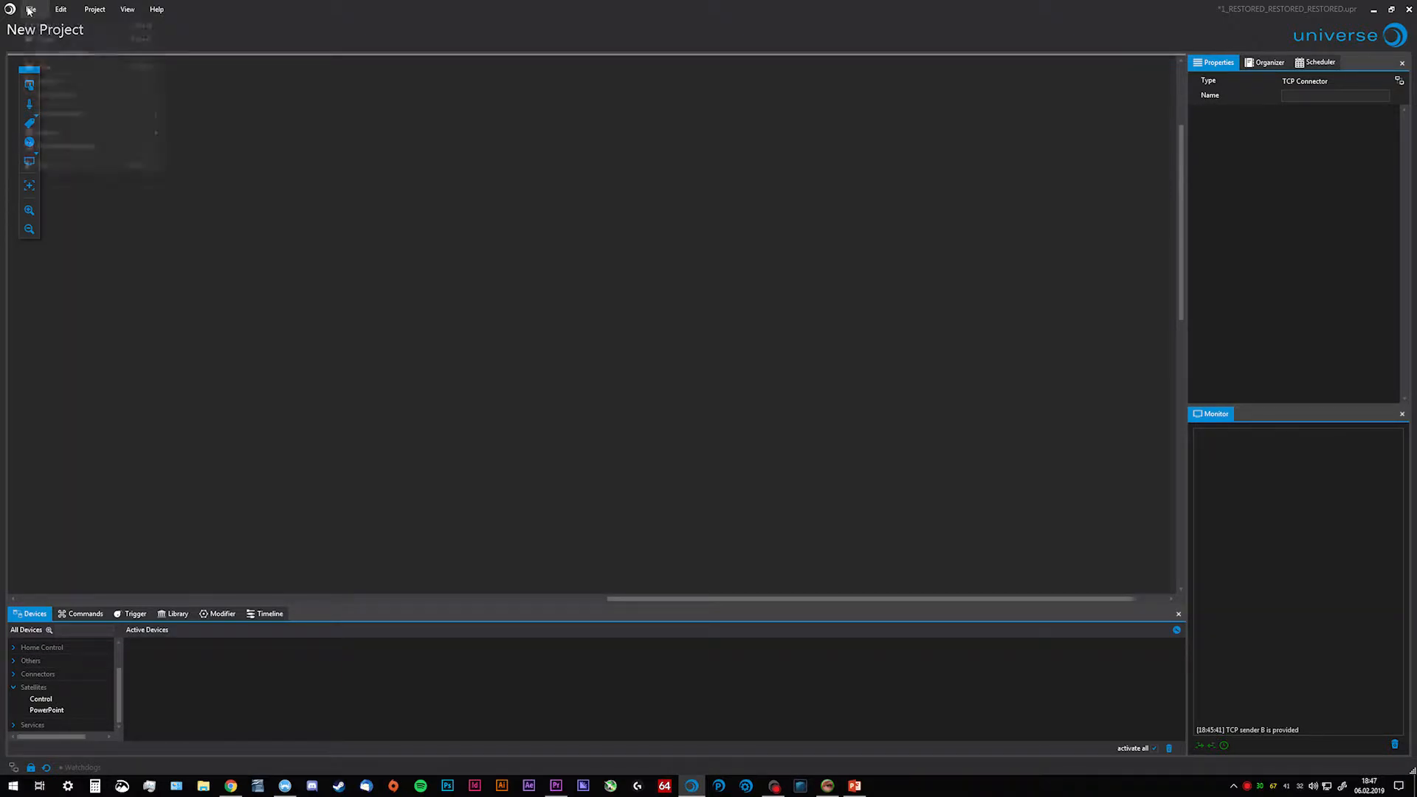
left_click(81, 145)
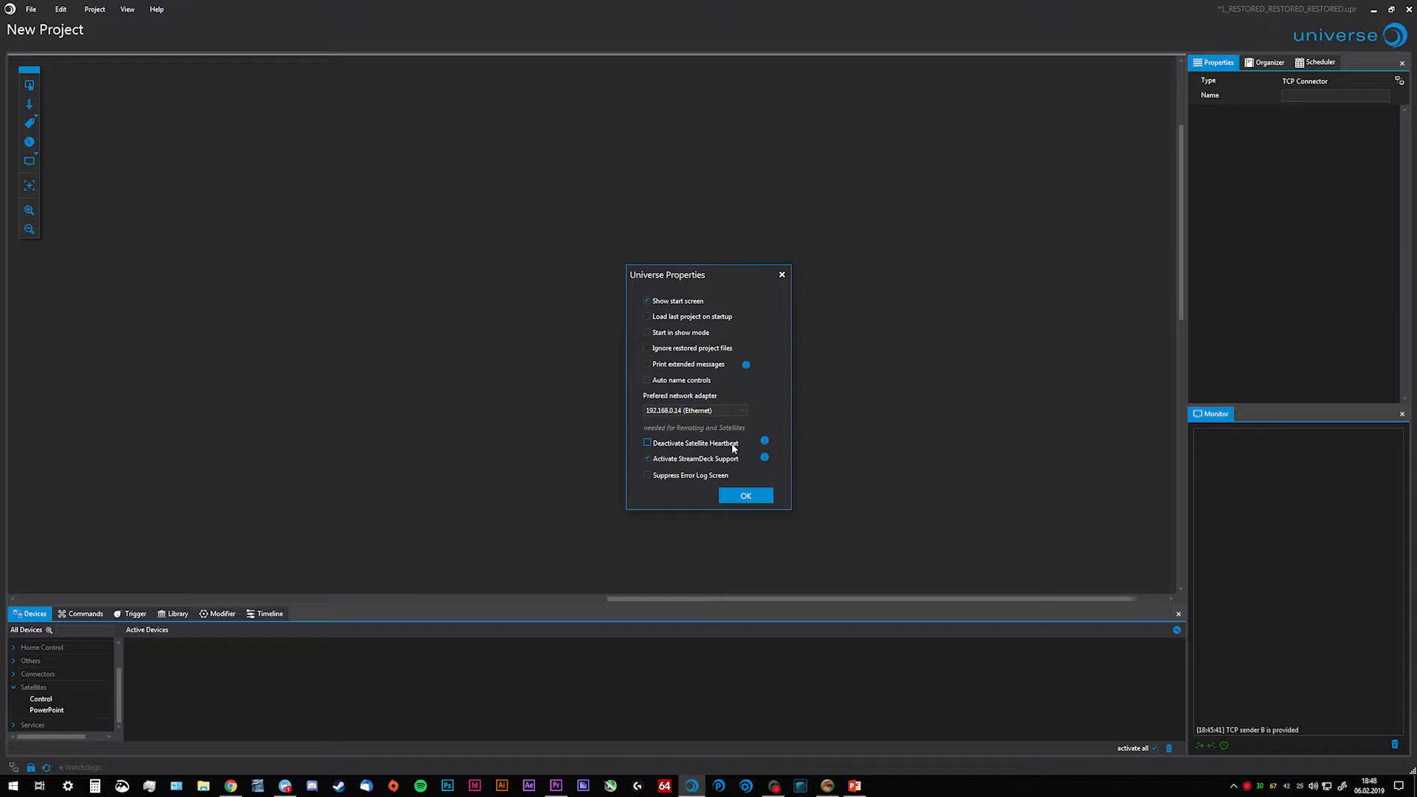
left_click(648, 458)
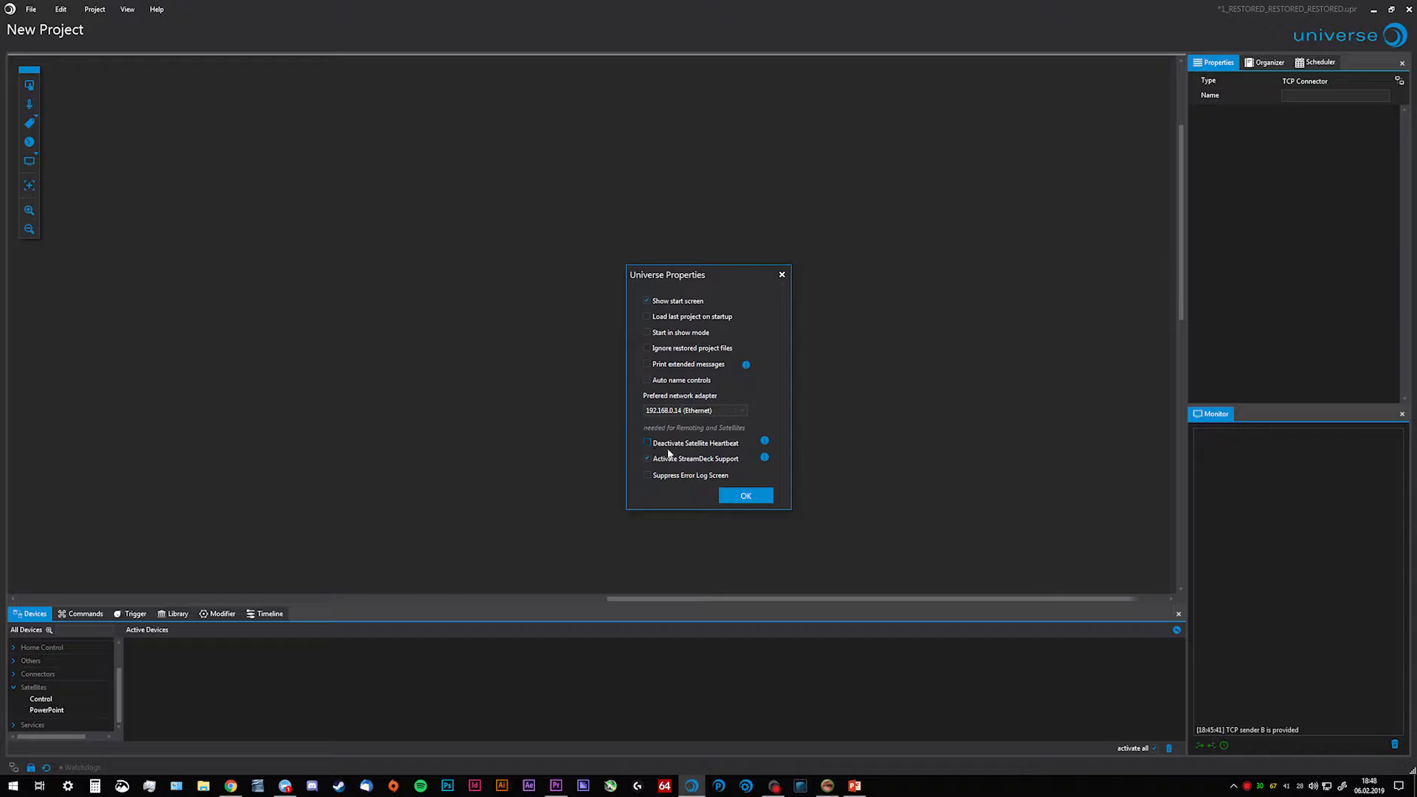
left_click(783, 277)
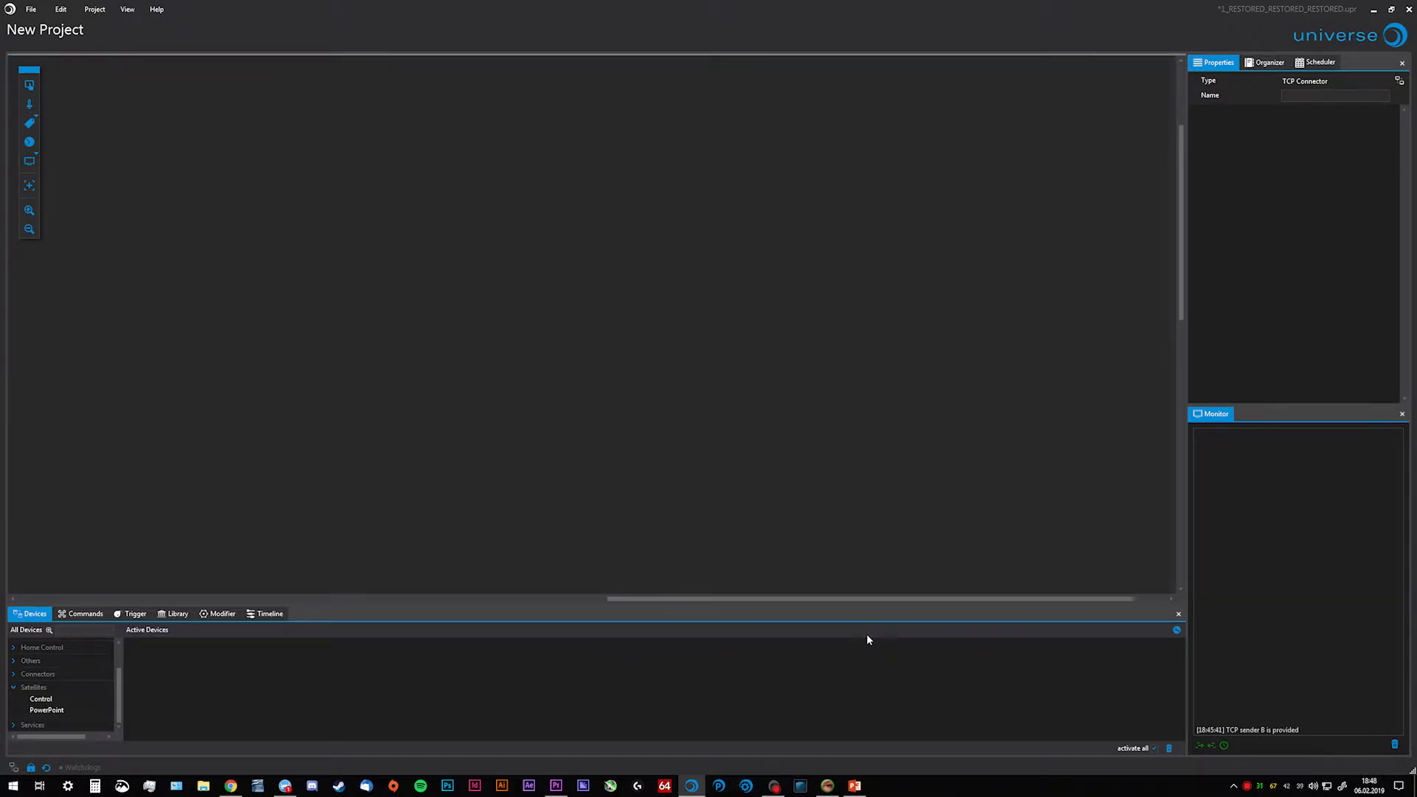
Switch to the USControl satellite application and check the ControlTest entry among the active devices.
left_click(1233, 785)
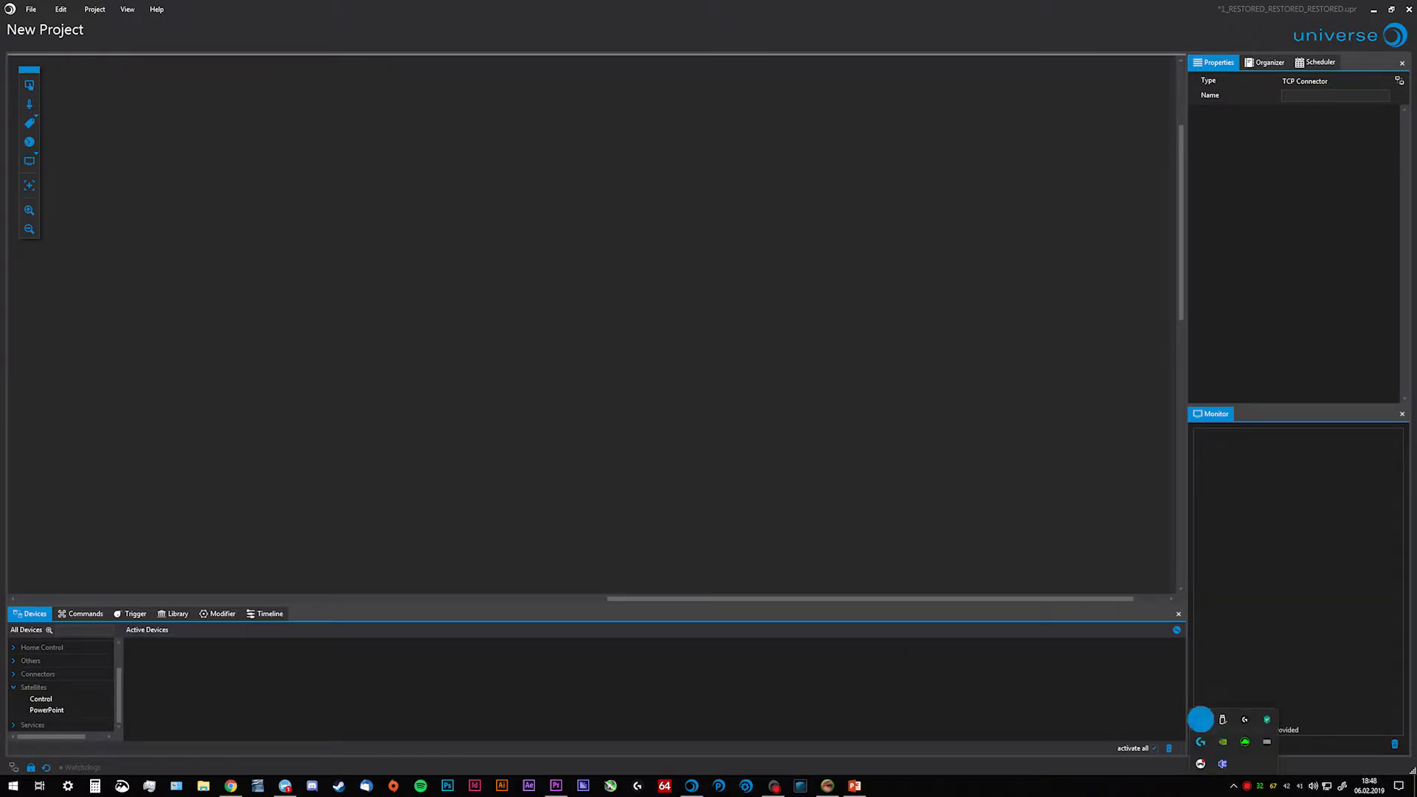
left_click(1201, 719)
left_click_drag(352, 200, 505, 201)
left_click(457, 508)
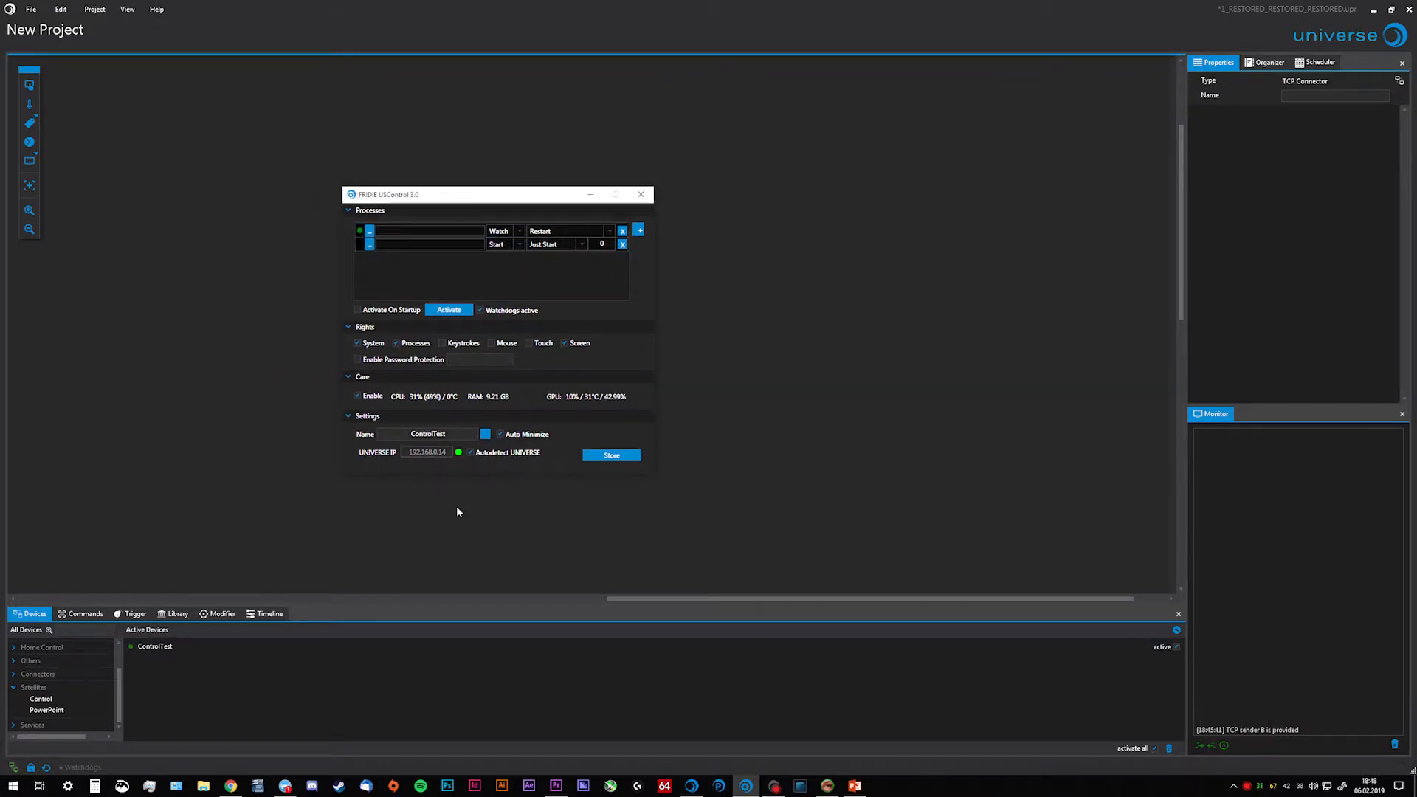
left_click(136, 648)
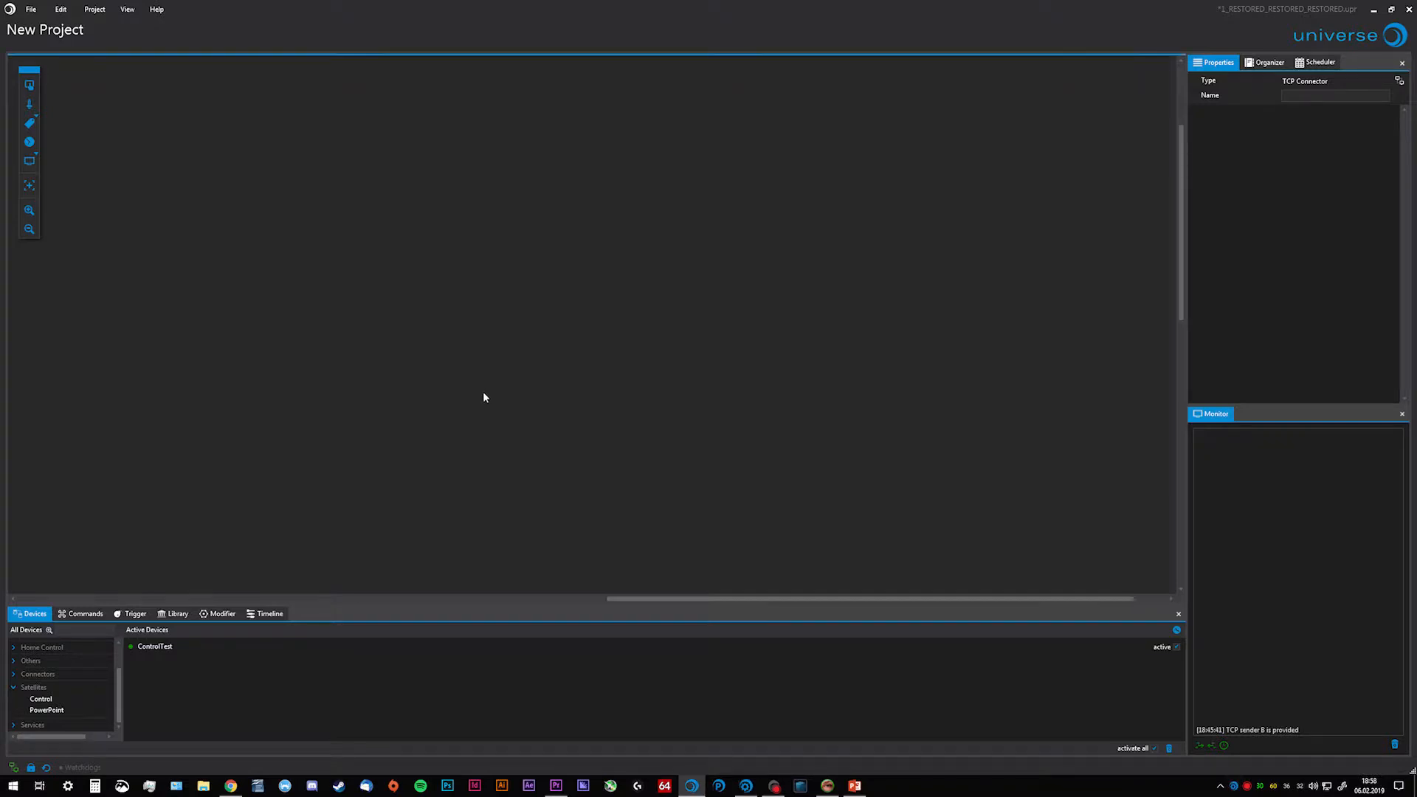
Turn off Auto Minimize in USControl and rename the satellite to ControlTest2.
left_click(1234, 786)
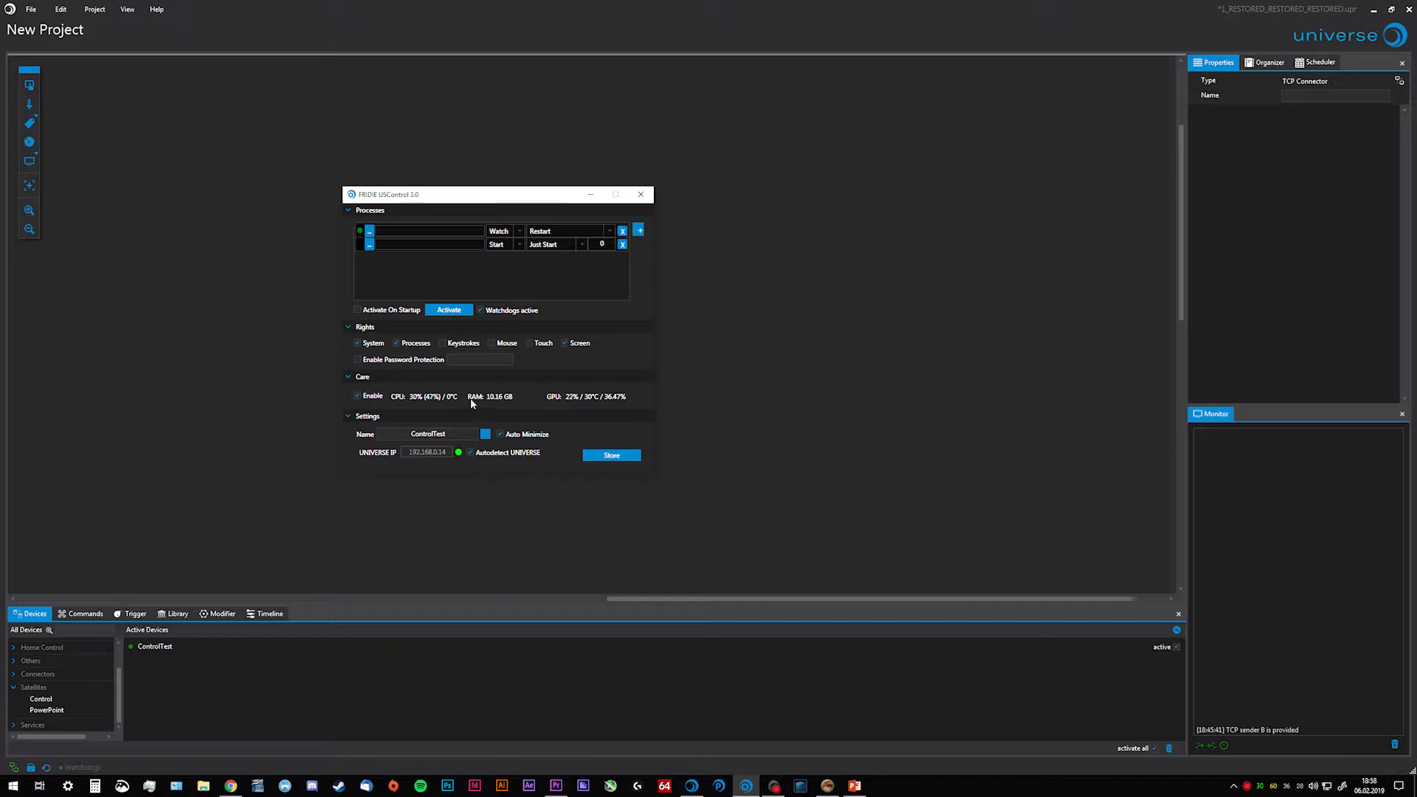
left_click(501, 436)
left_click(466, 435)
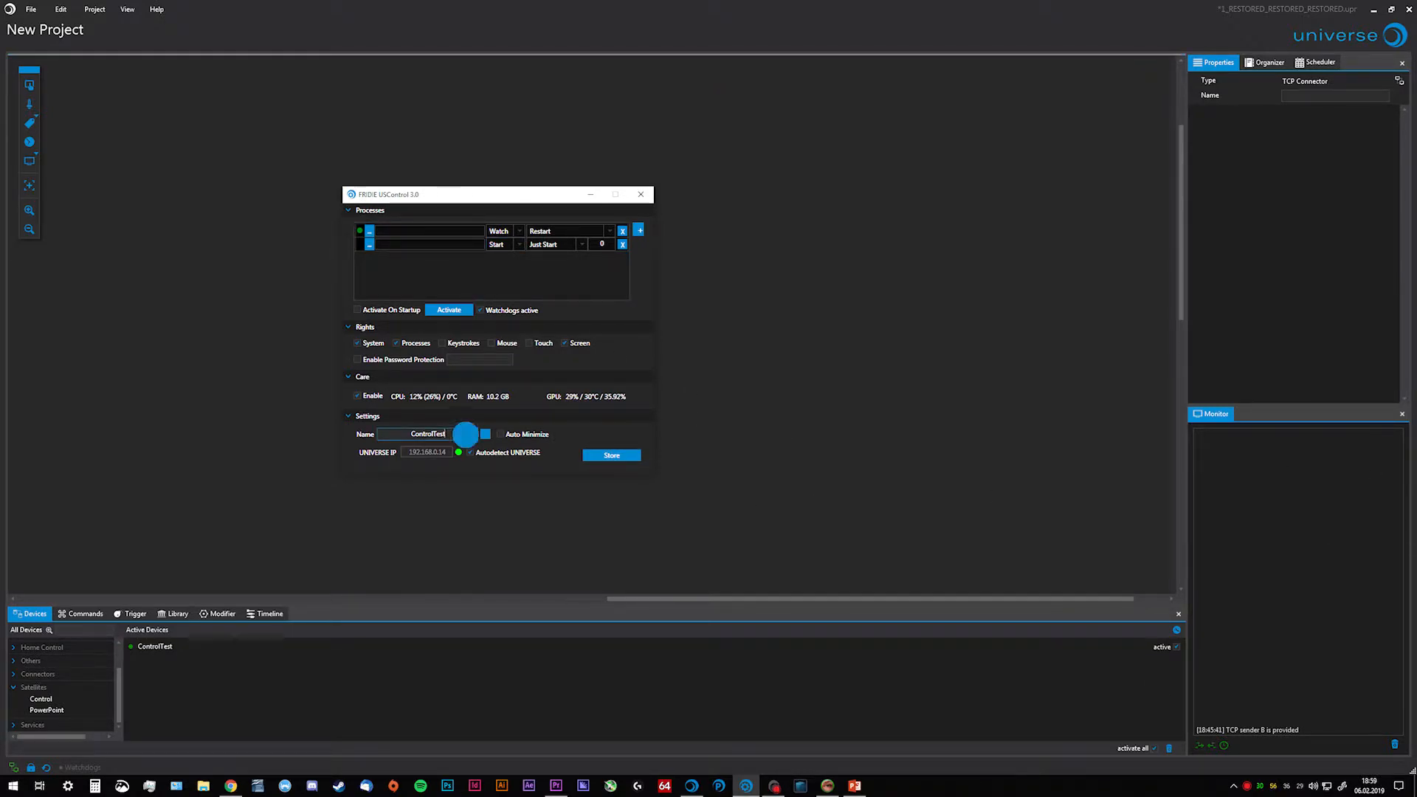
type("2")
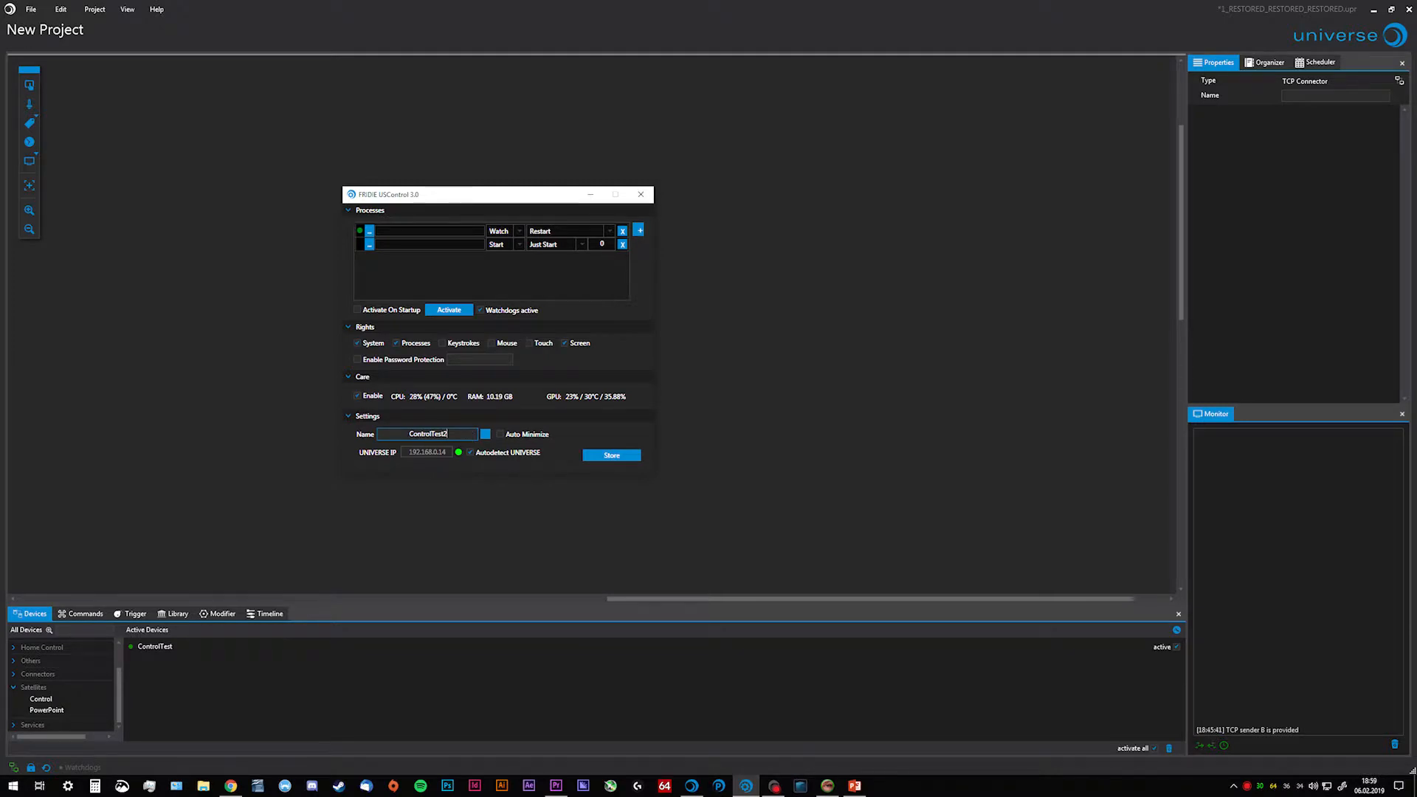
left_click(485, 435)
Change the satellite's name to Control Test, revoke its Screen right, store the settings and minimize USControl.
left_click(446, 434)
key("BackSpace")
left_click(434, 434)
left_click(485, 434)
left_click(565, 342)
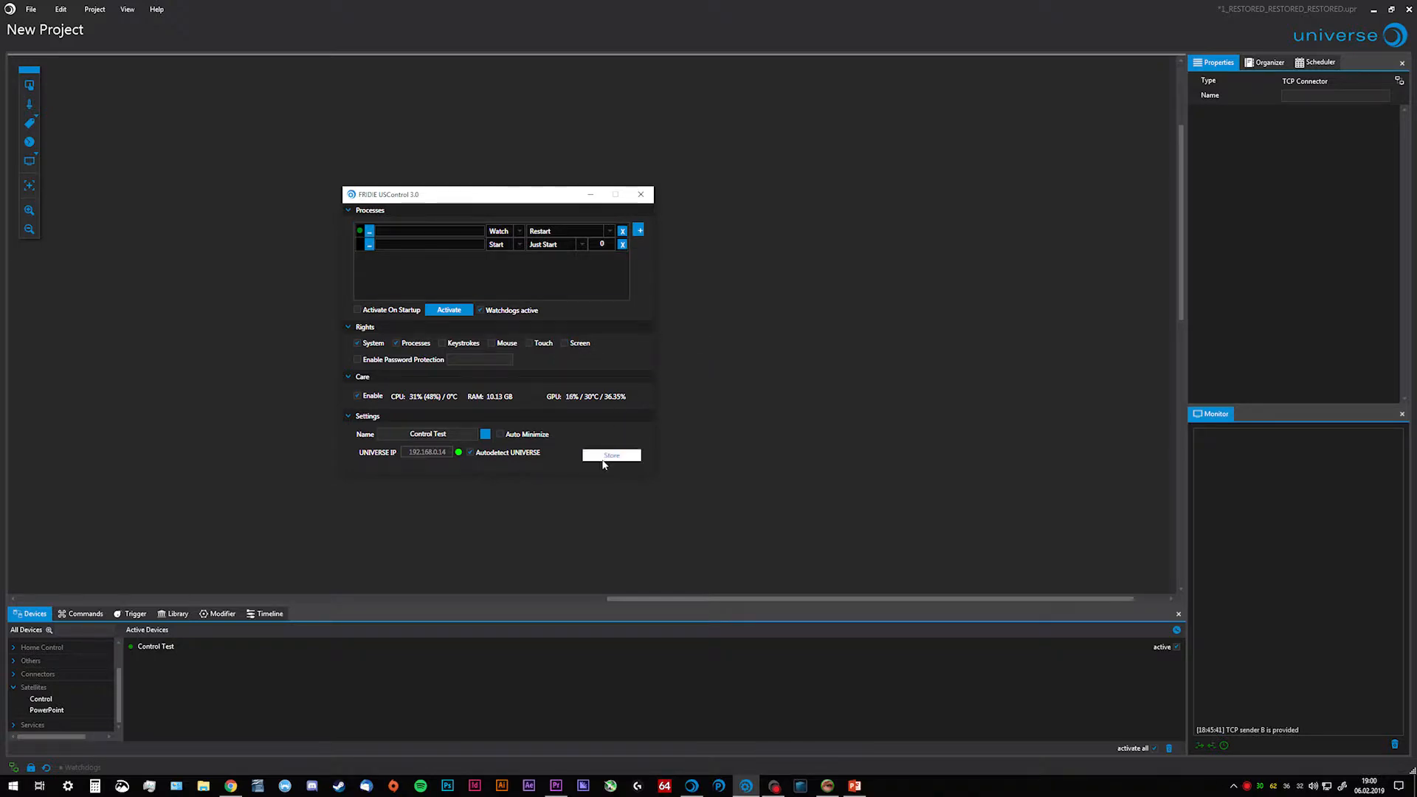
left_click(590, 195)
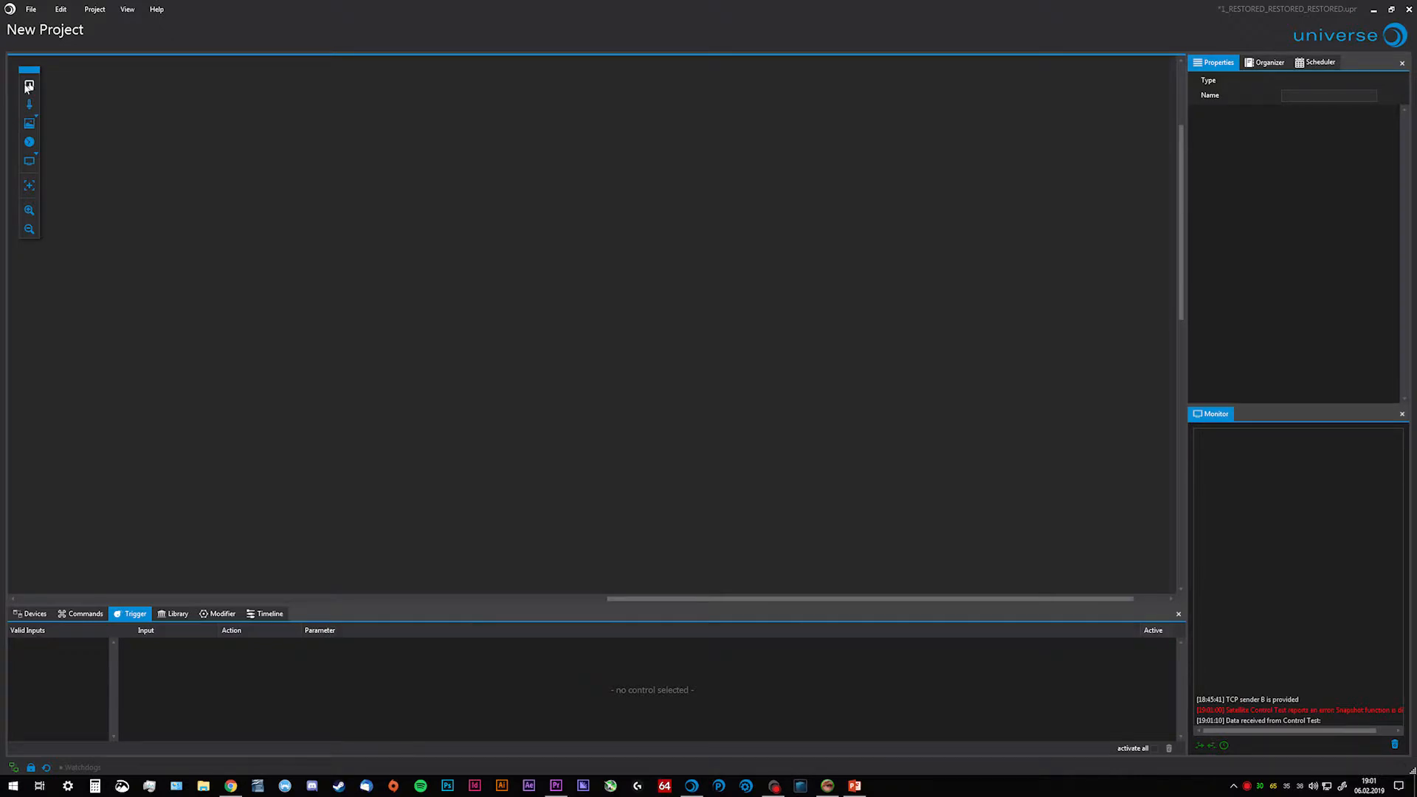
Place a button on the stage and assign it the Aquire Screenshot command of the Control Test device.
left_click_drag(29, 123, 198, 246)
left_click_drag(351, 327, 367, 333)
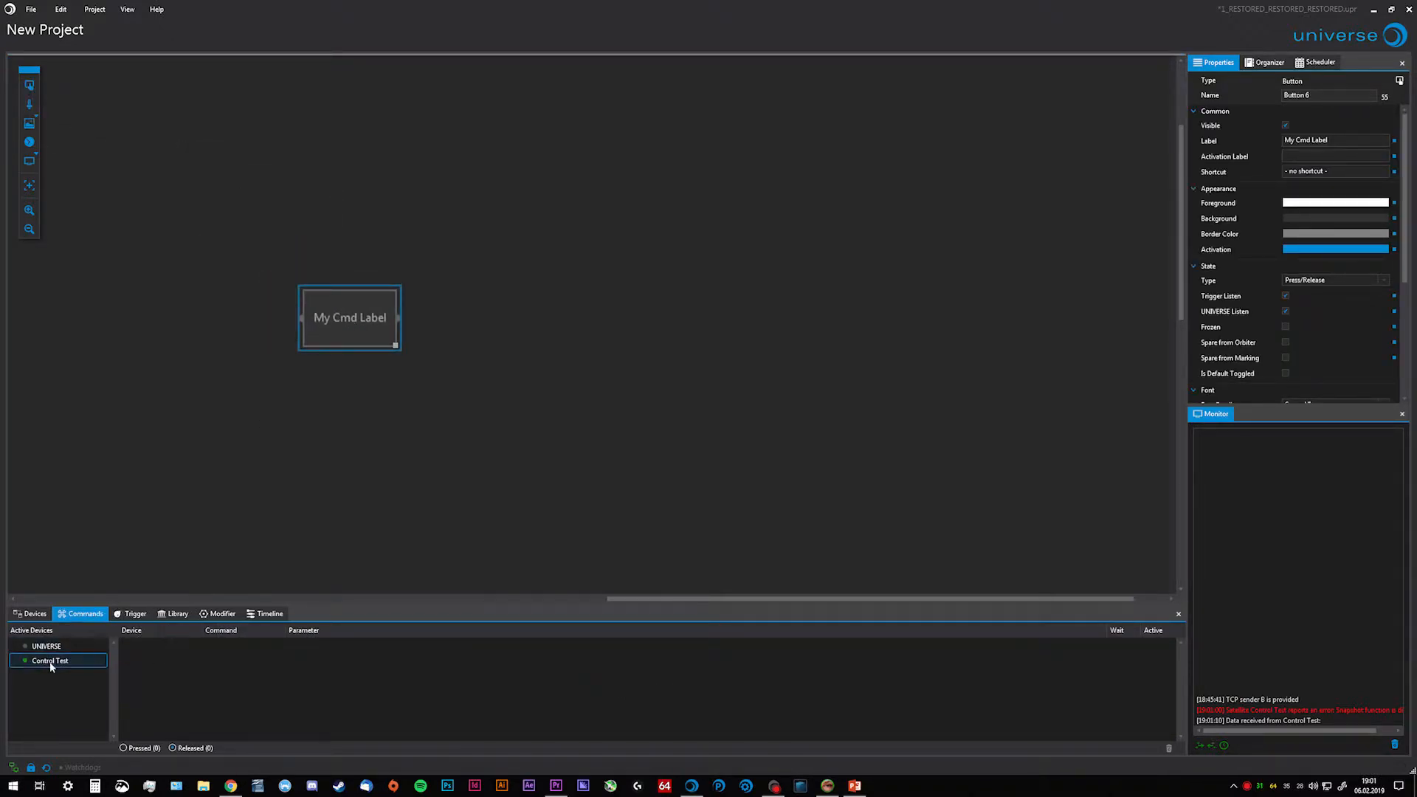
left_click_drag(50, 661, 221, 653)
left_click(236, 647)
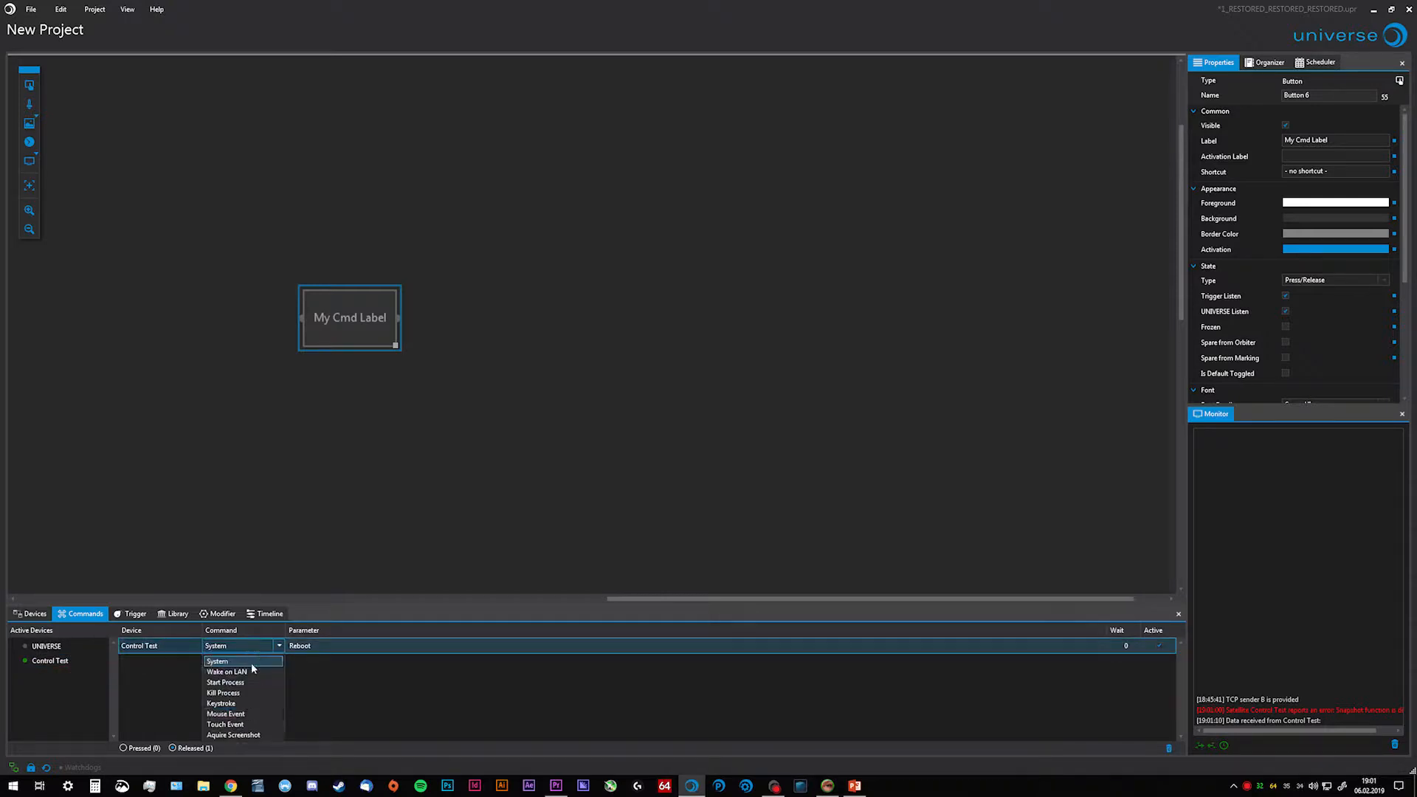
left_click(249, 736)
left_click(136, 266)
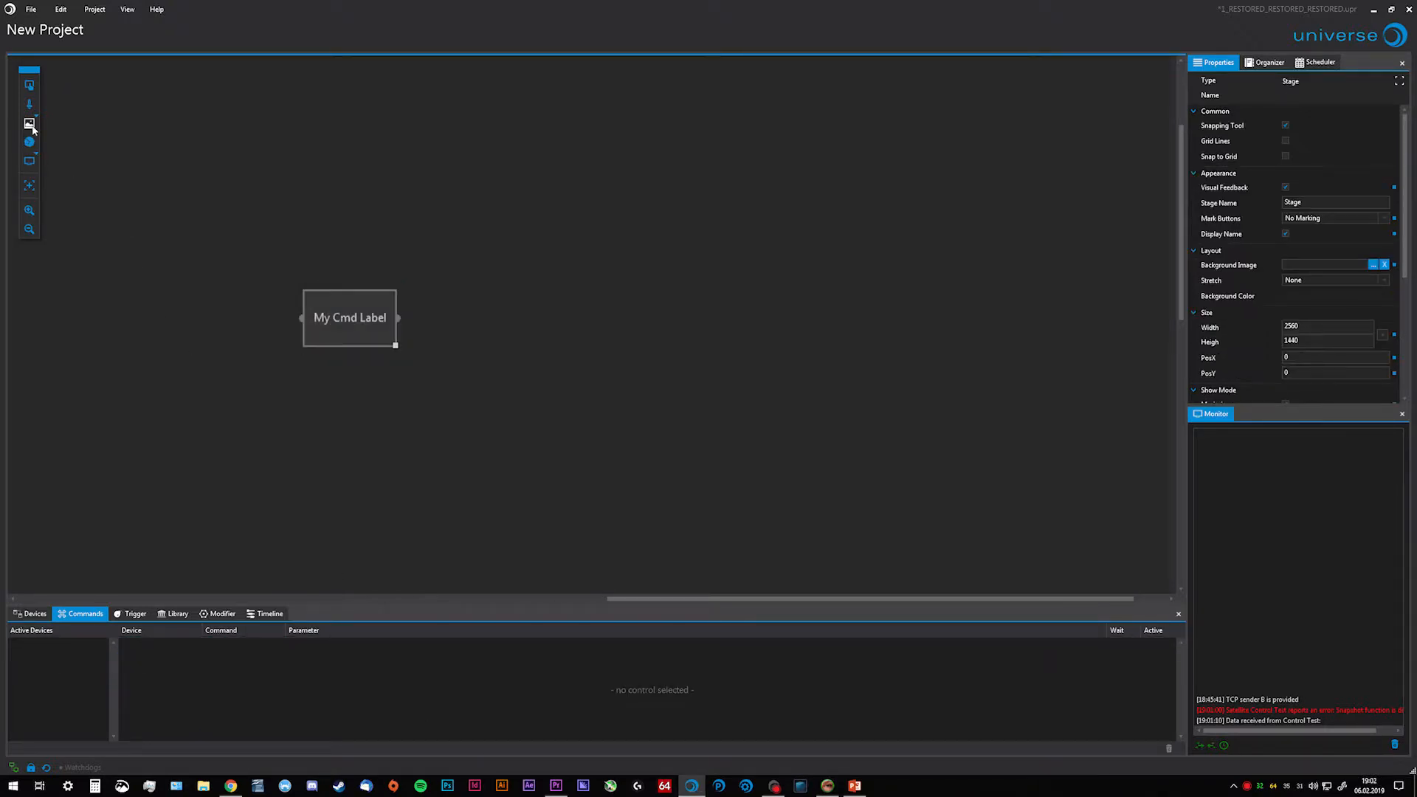
Place a picture control beside the button and connect the button's output to it.
left_click_drag(33, 129, 525, 234)
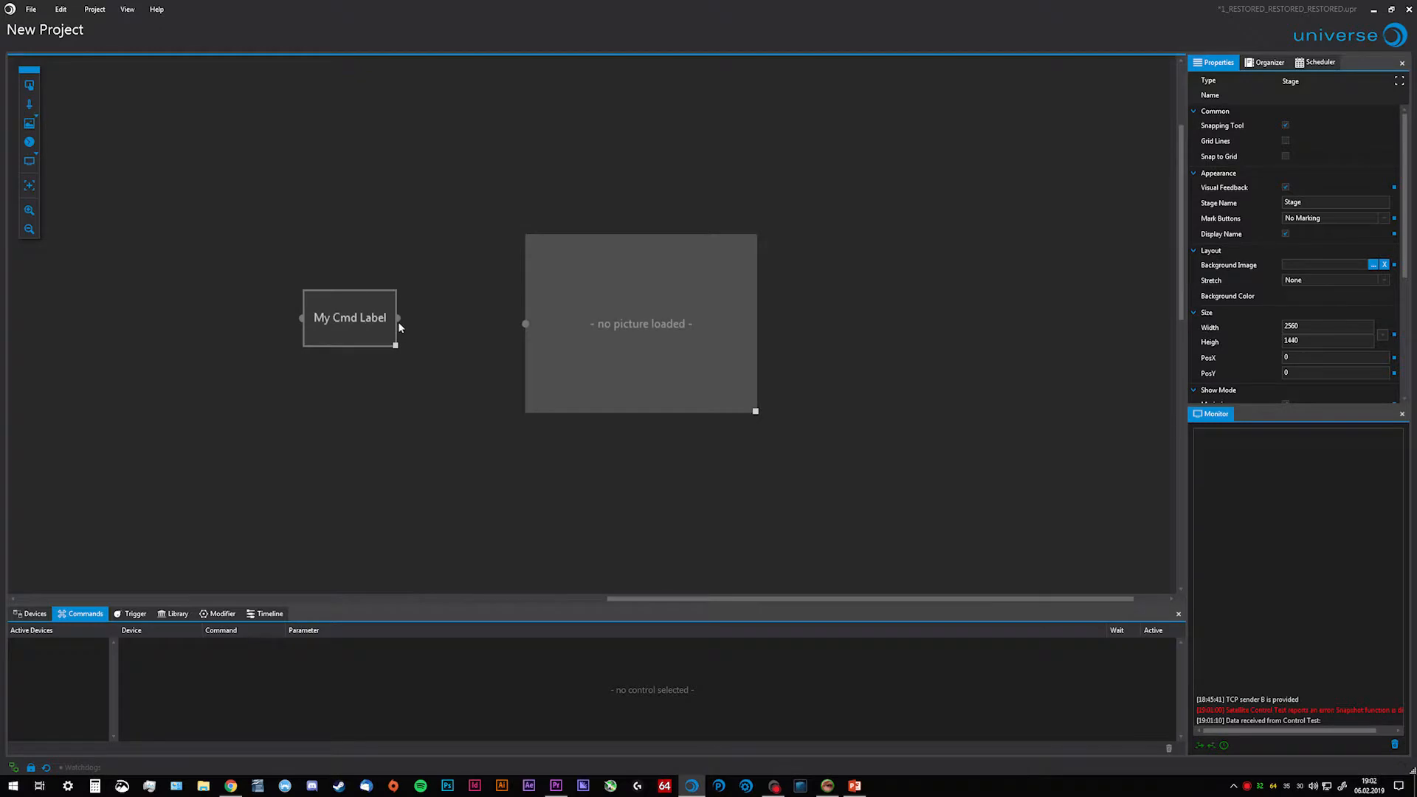
left_click_drag(398, 321, 526, 323)
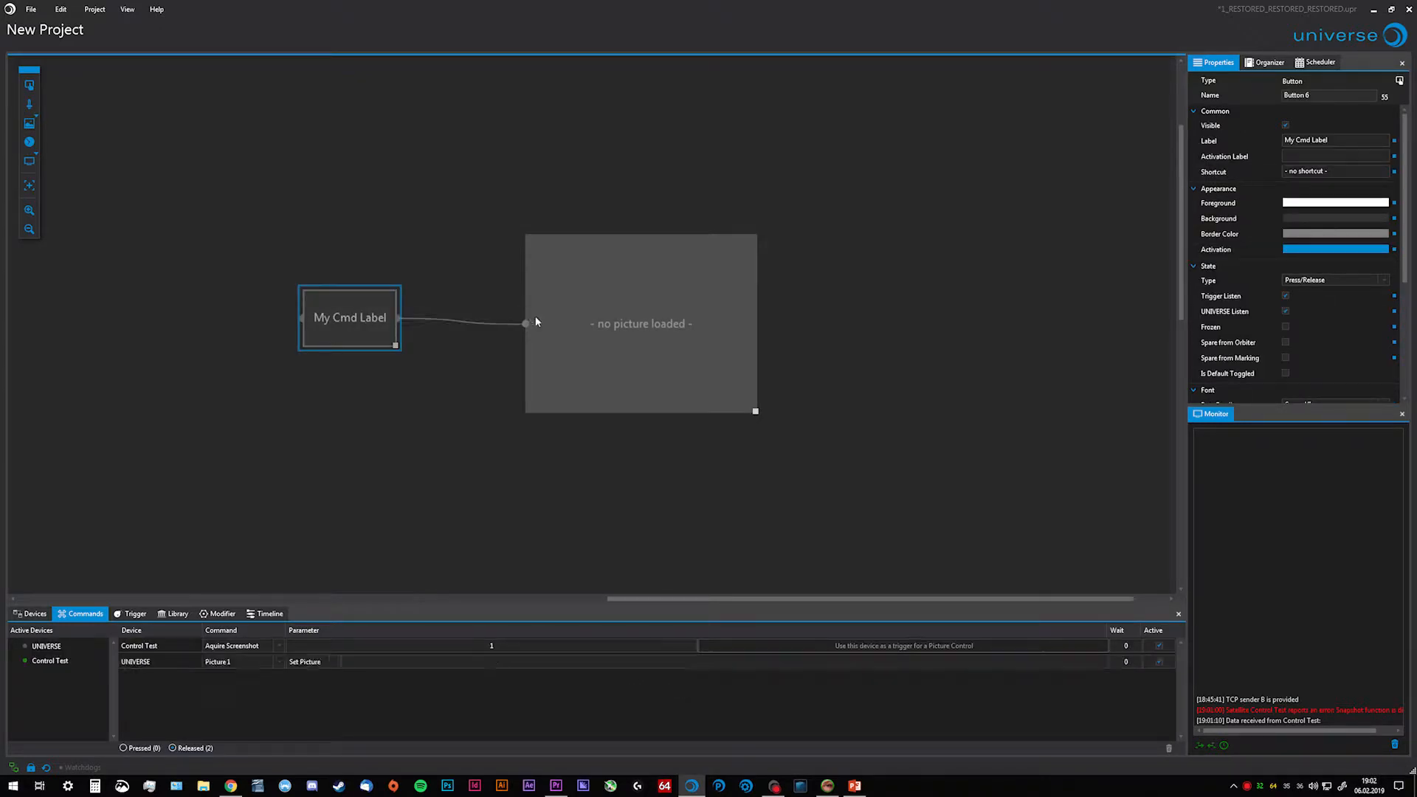
Add Control Test as a trigger of the picture control with the Show Picture action, and test the button.
left_click(572, 354)
left_click(31, 614)
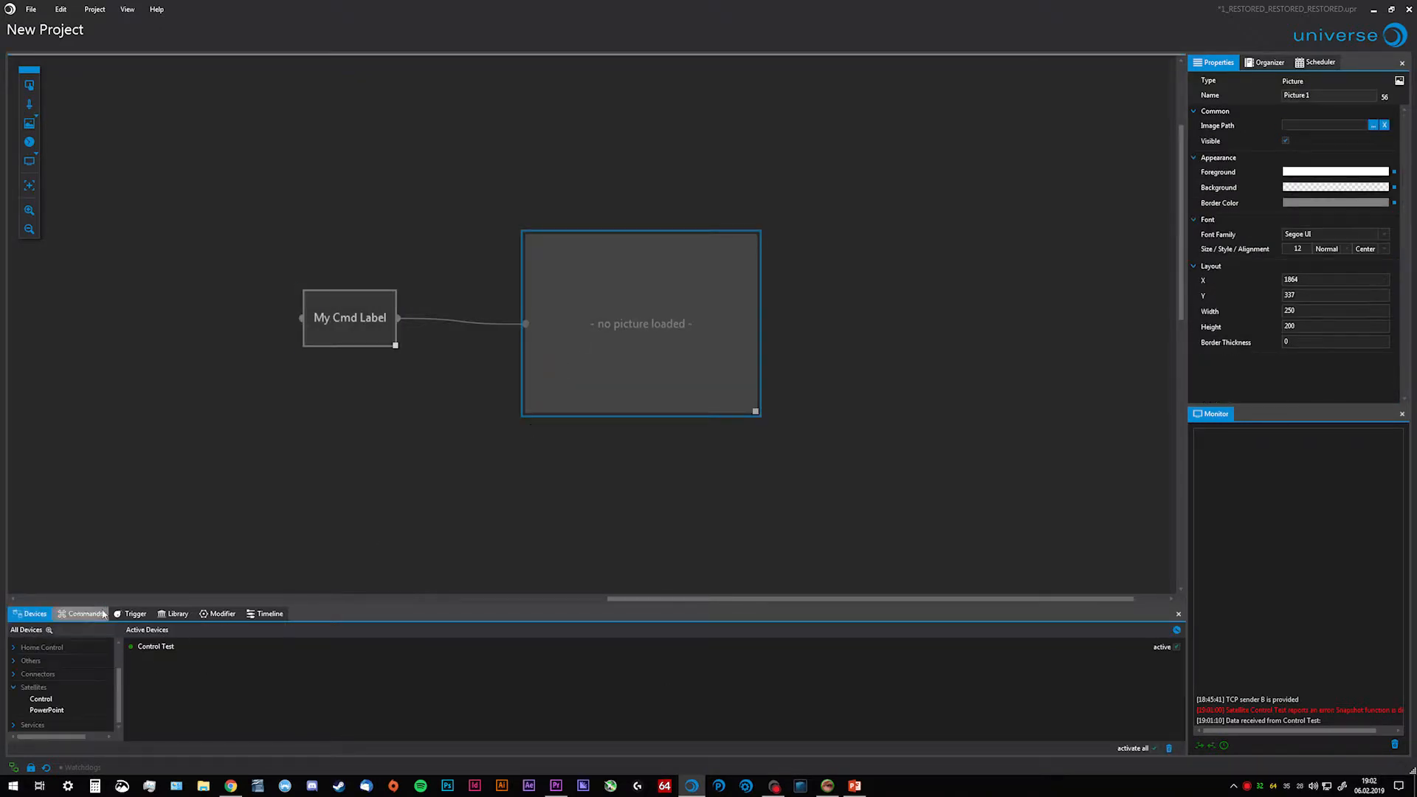
left_click(132, 614)
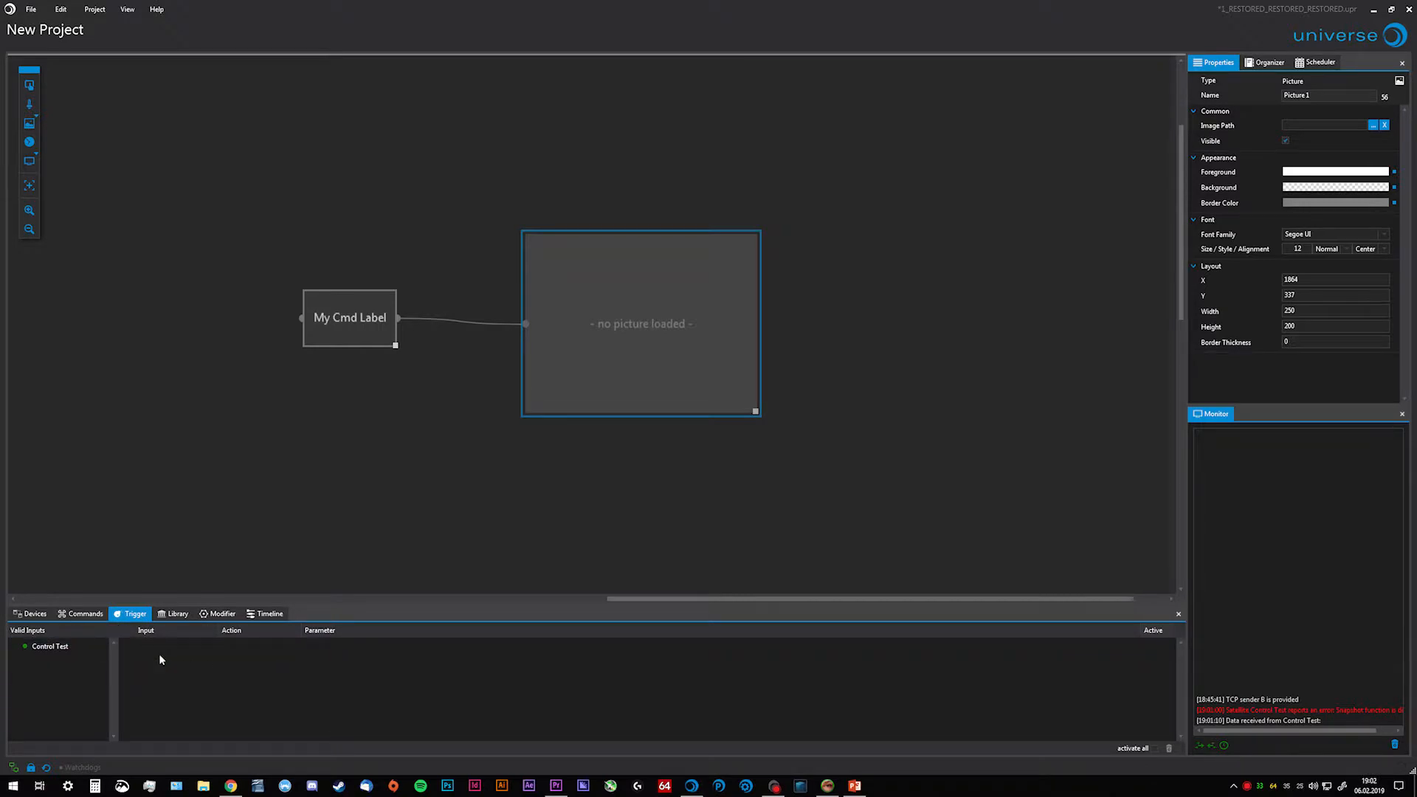
left_click_drag(49, 646, 162, 656)
left_click(293, 647)
left_click(261, 663)
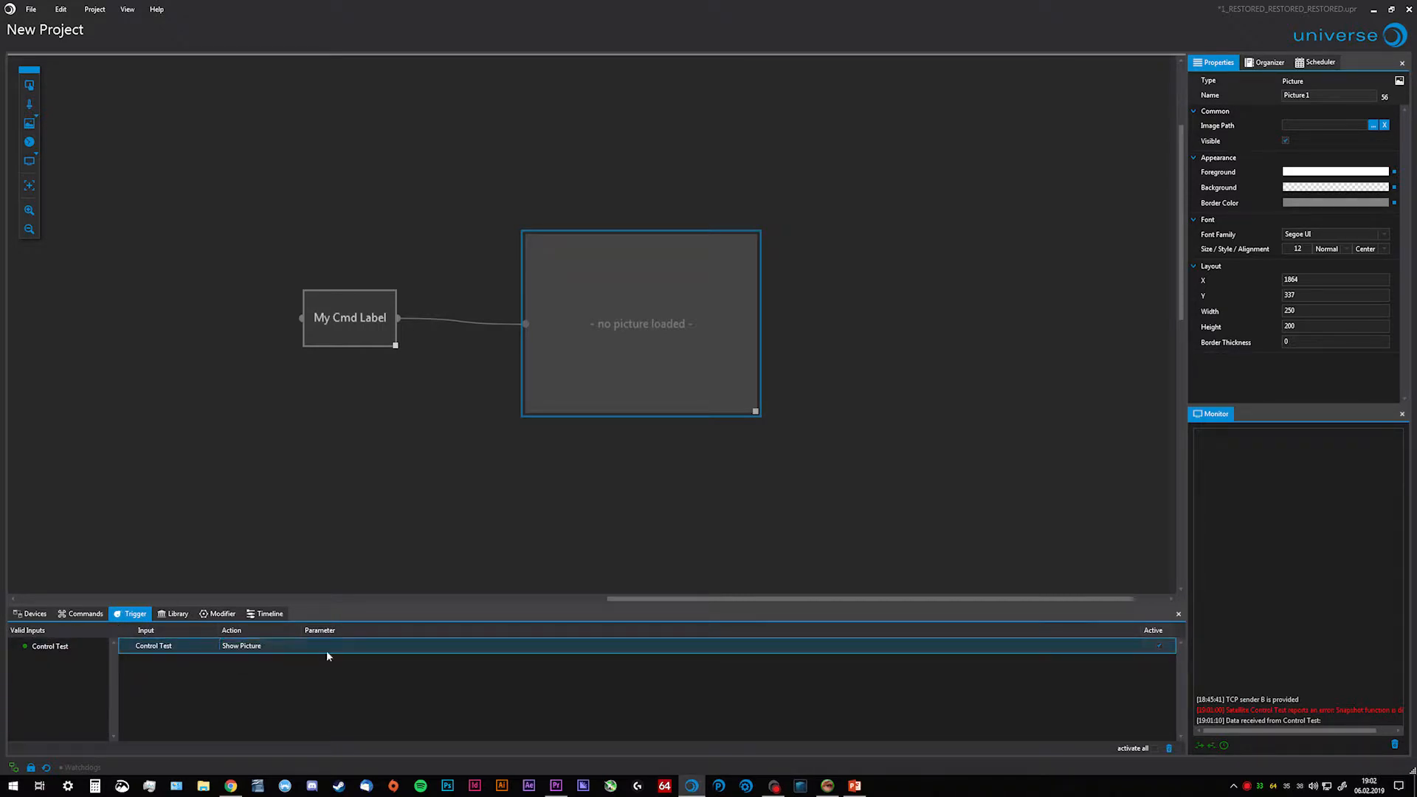
left_click(370, 322)
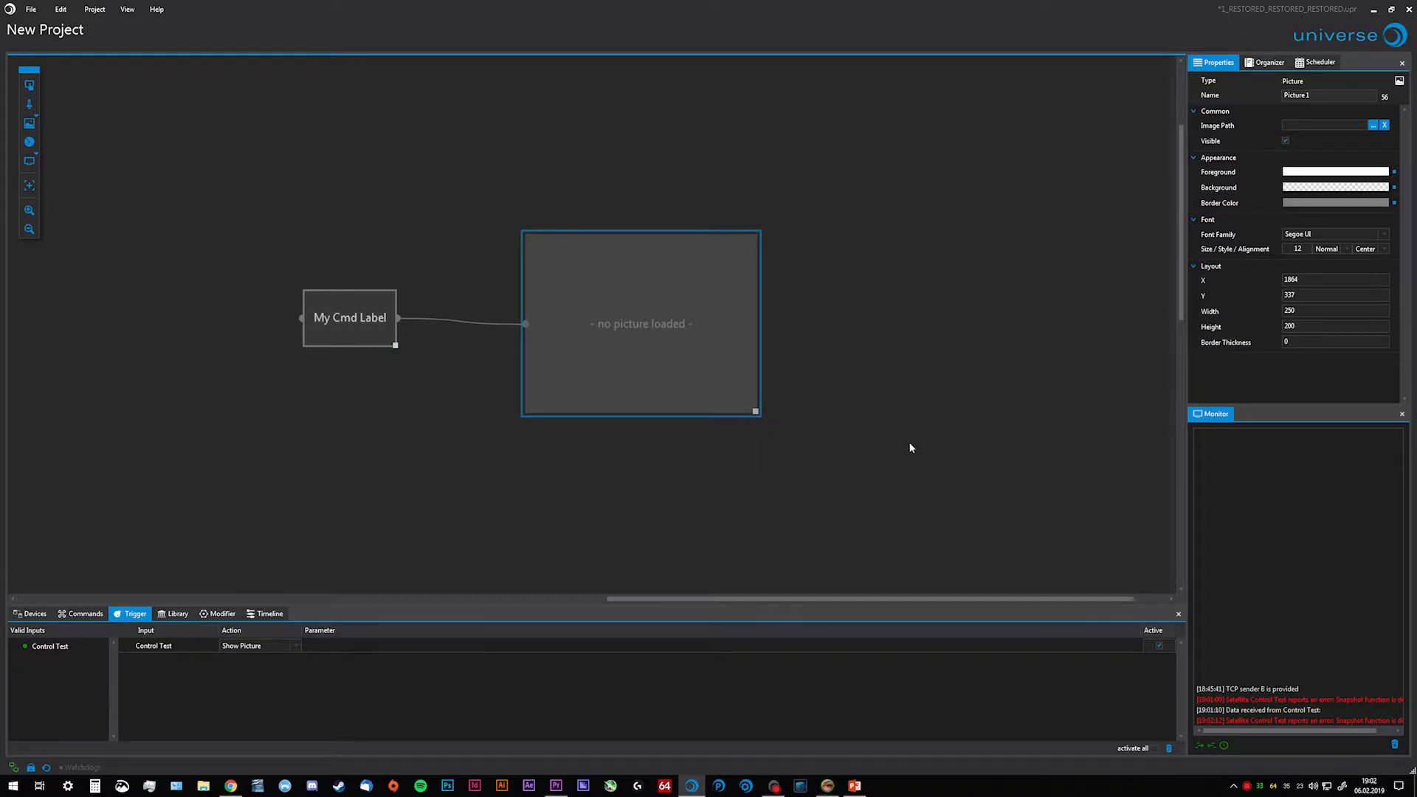
Grant the satellite the Screen right in USControl, store the settings, and run the screenshot button in Universe.
left_click(1234, 786)
left_click(1213, 721)
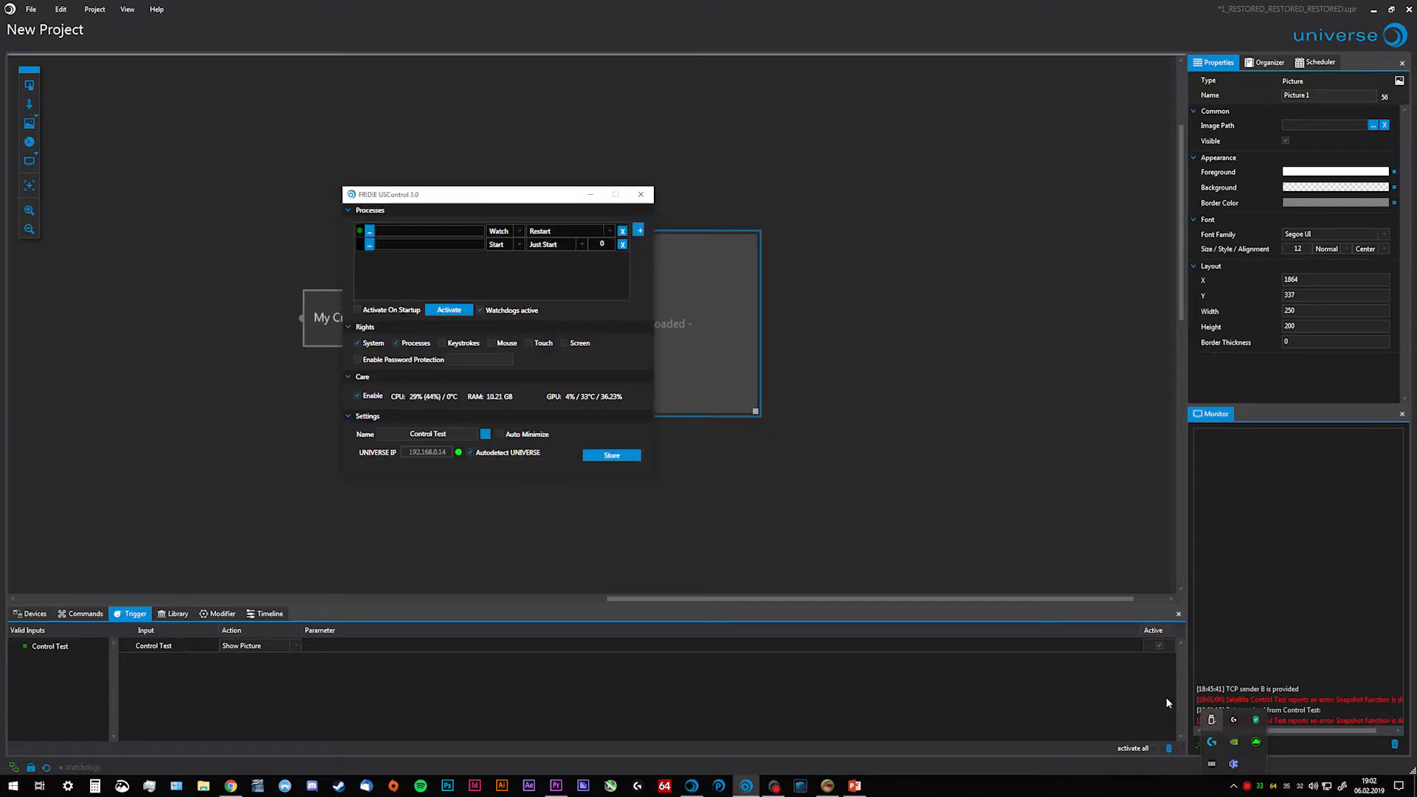
left_click(565, 343)
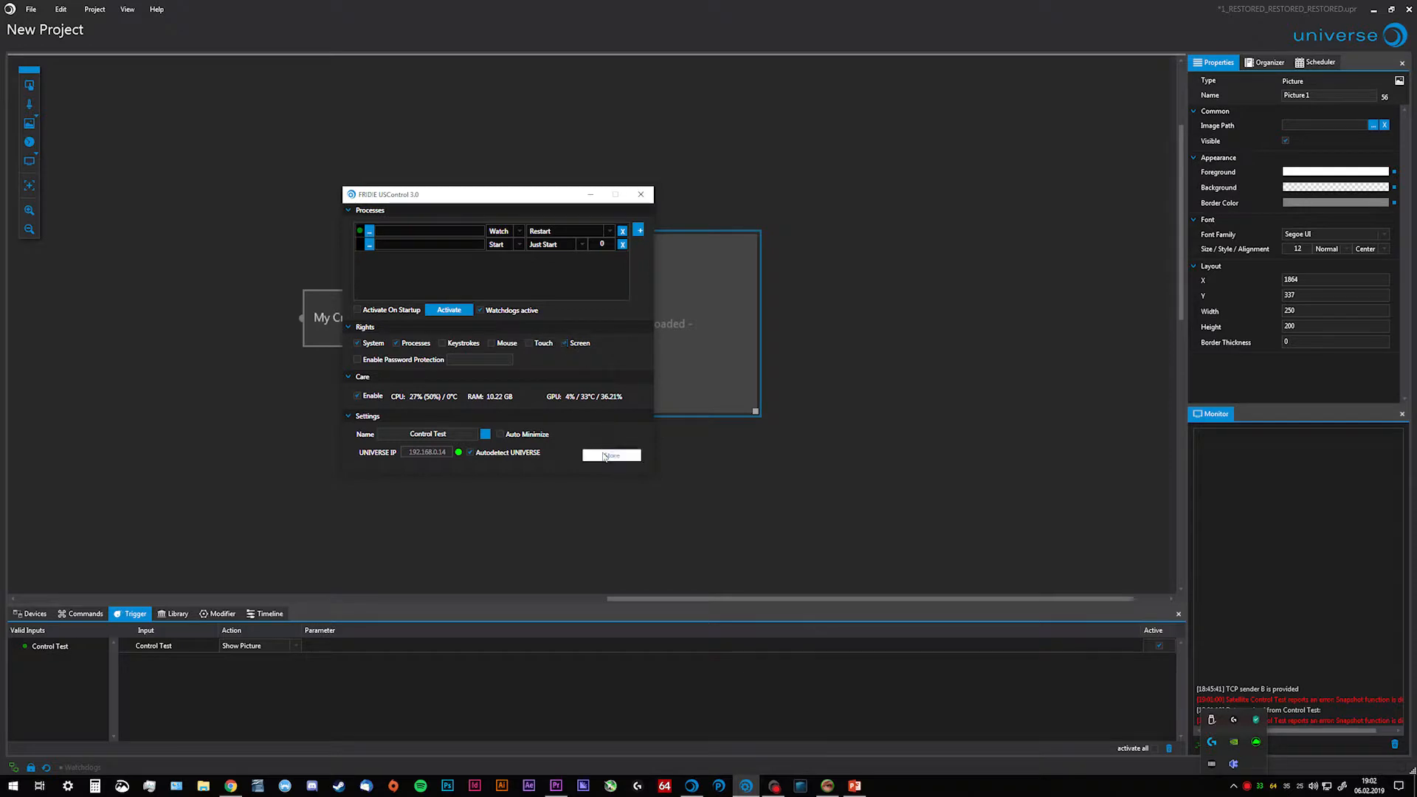
left_click(604, 455)
left_click(591, 195)
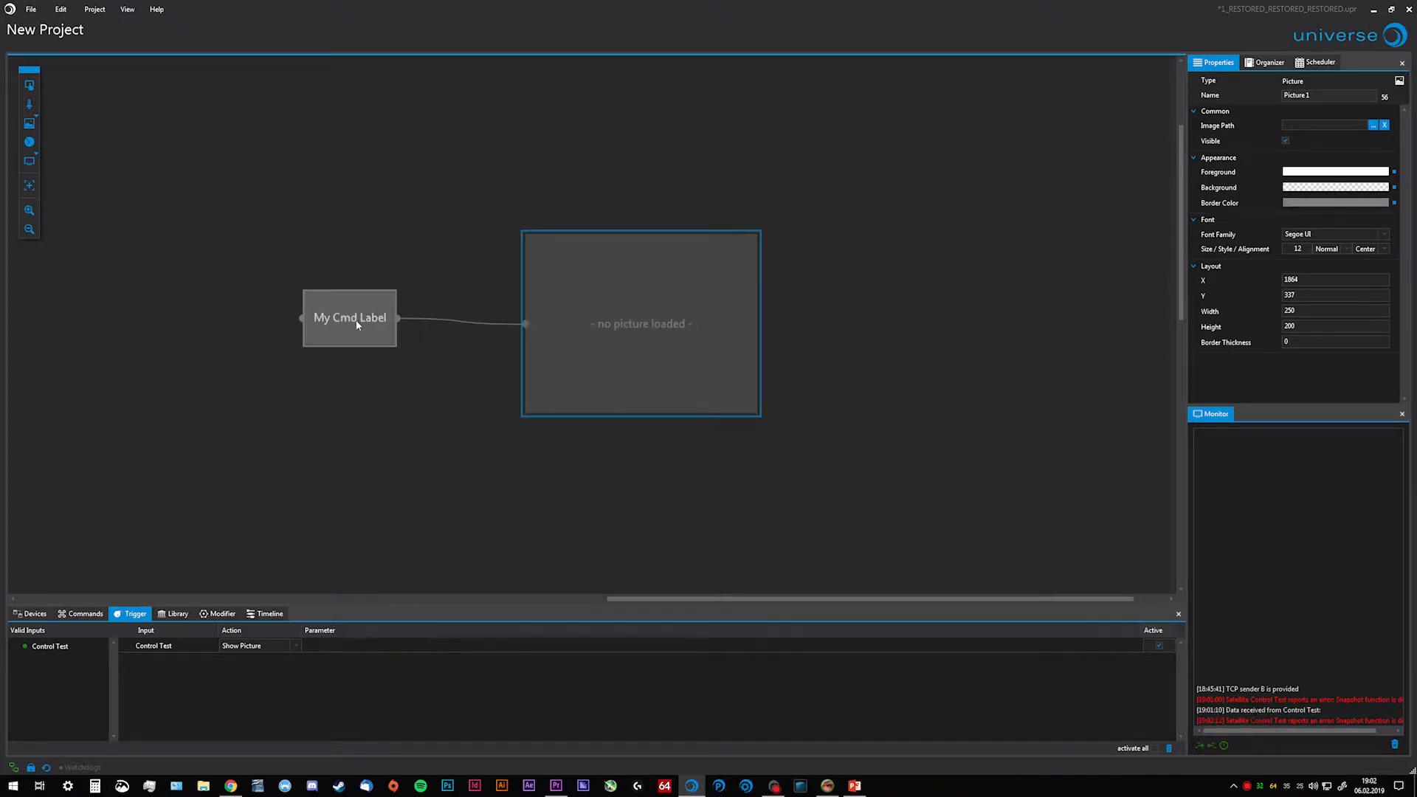
left_click(358, 325)
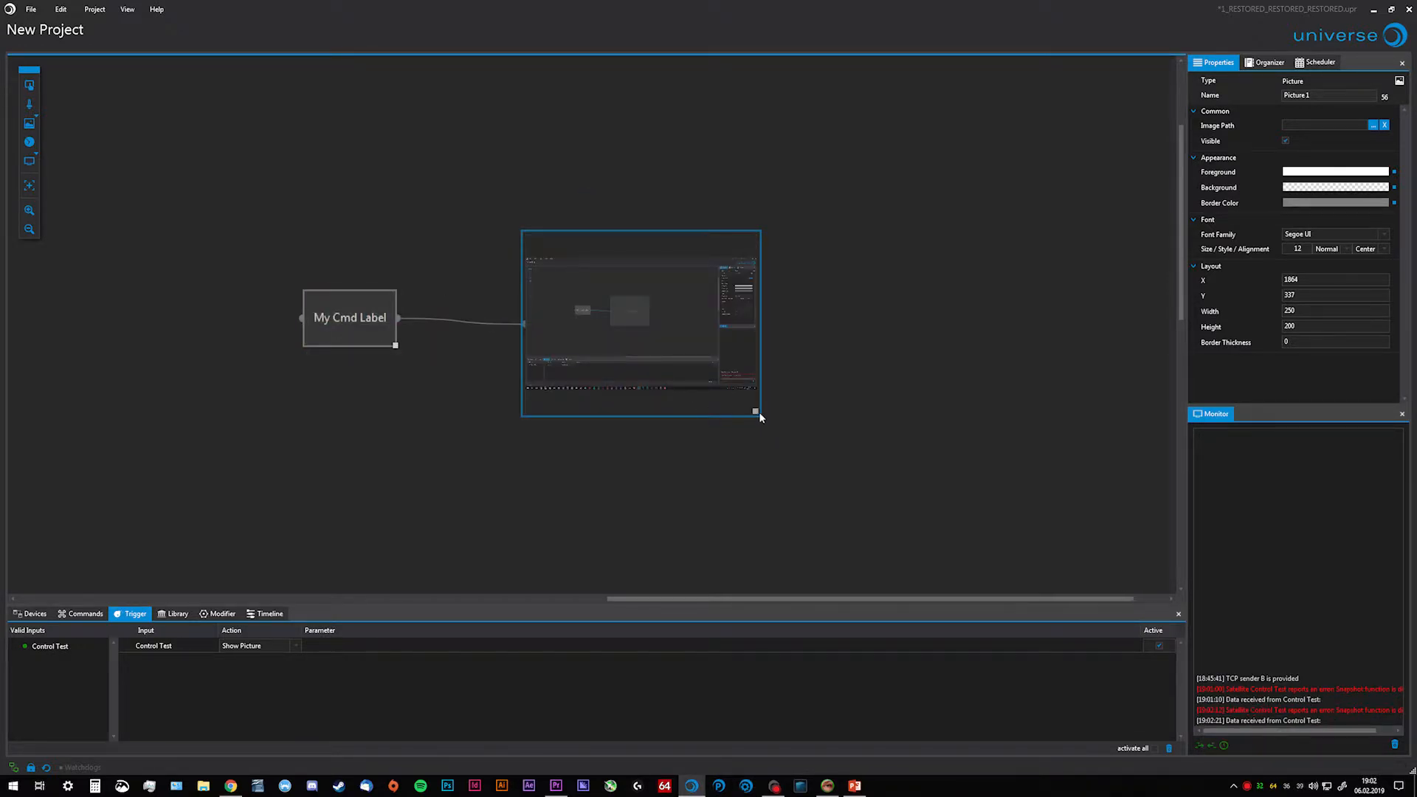
Enlarge the picture control to 575 by 334 and move it to X 1836, Y 257.
left_click_drag(759, 414, 1062, 539)
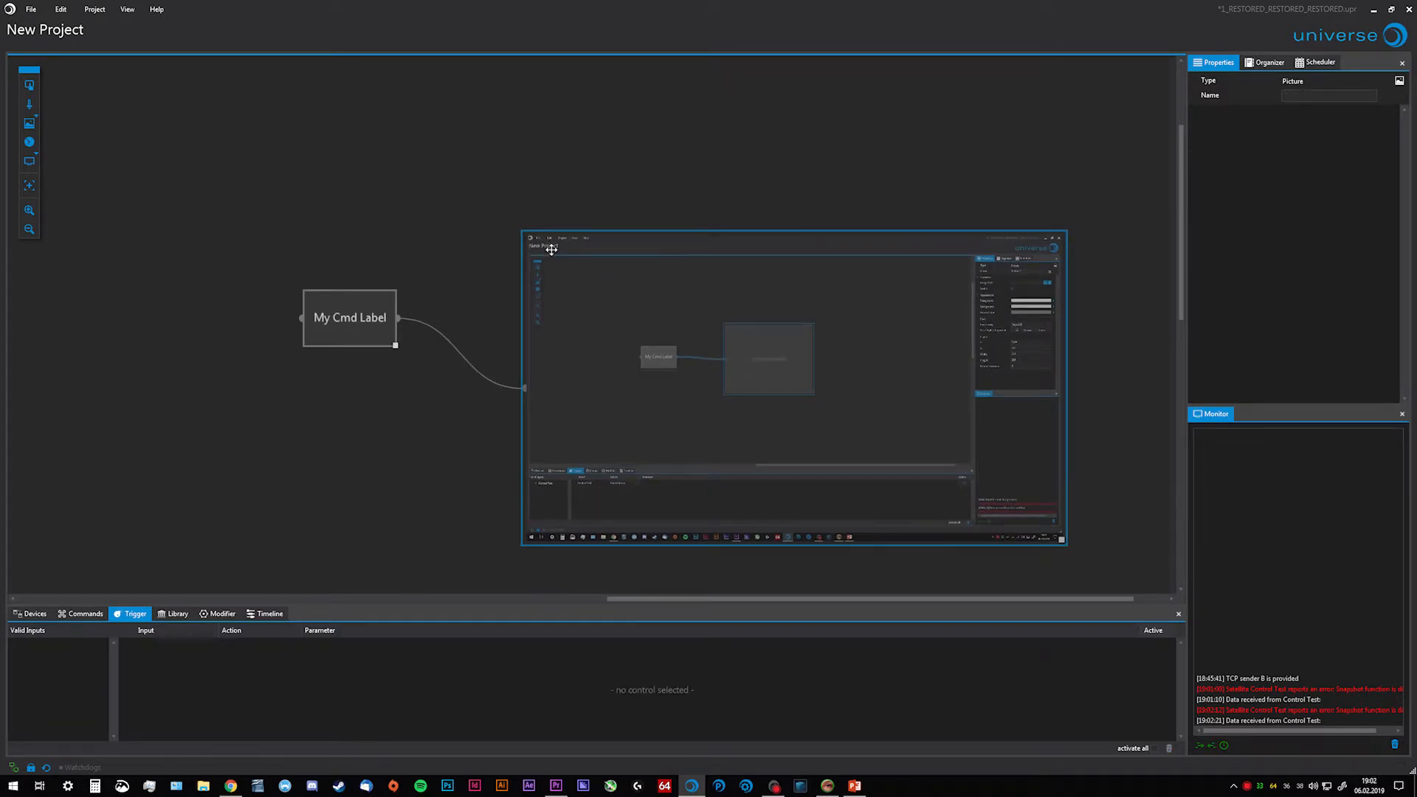
left_click_drag(564, 264, 540, 189)
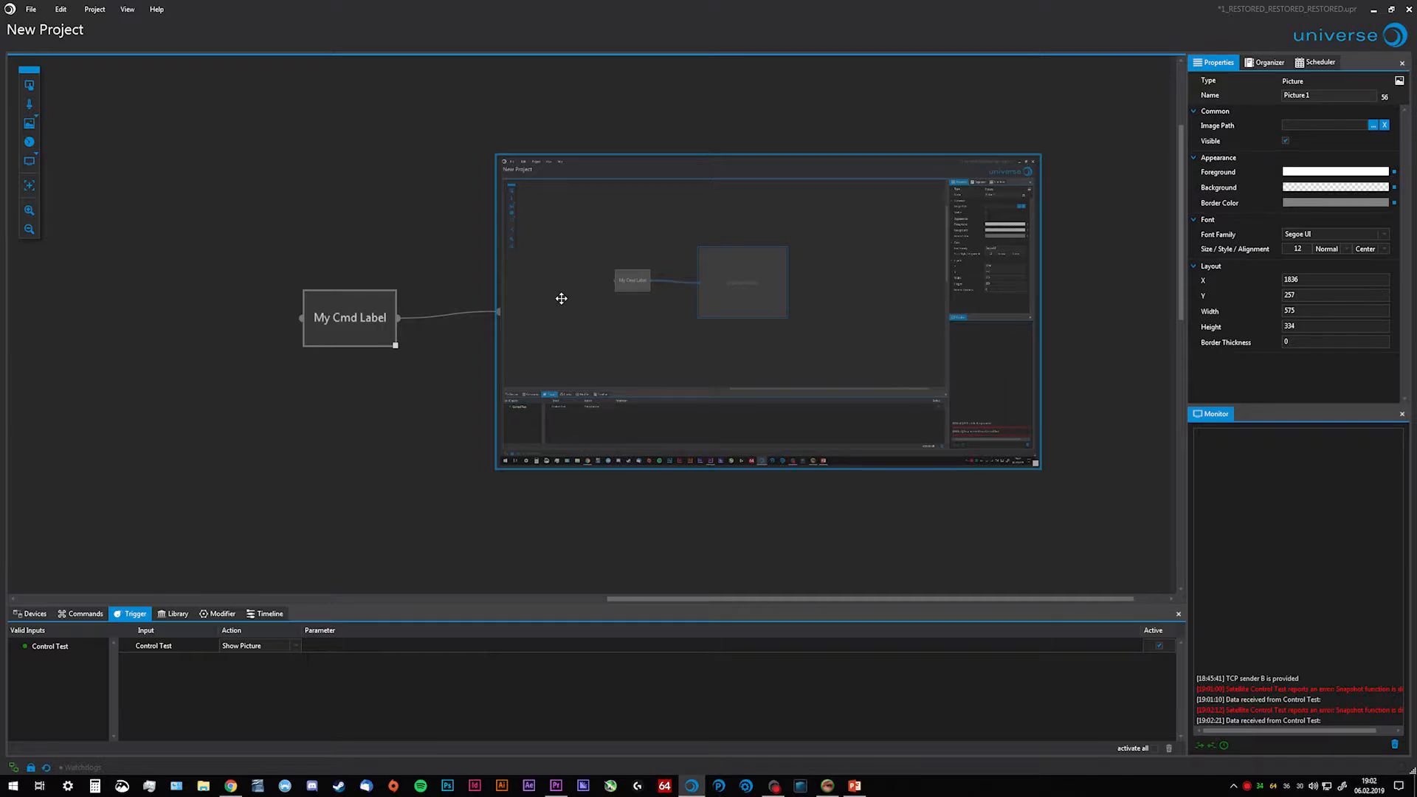
Switch to USControl, revoke the satellite's System right and minimize the window.
left_click(1233, 786)
left_click(1211, 742)
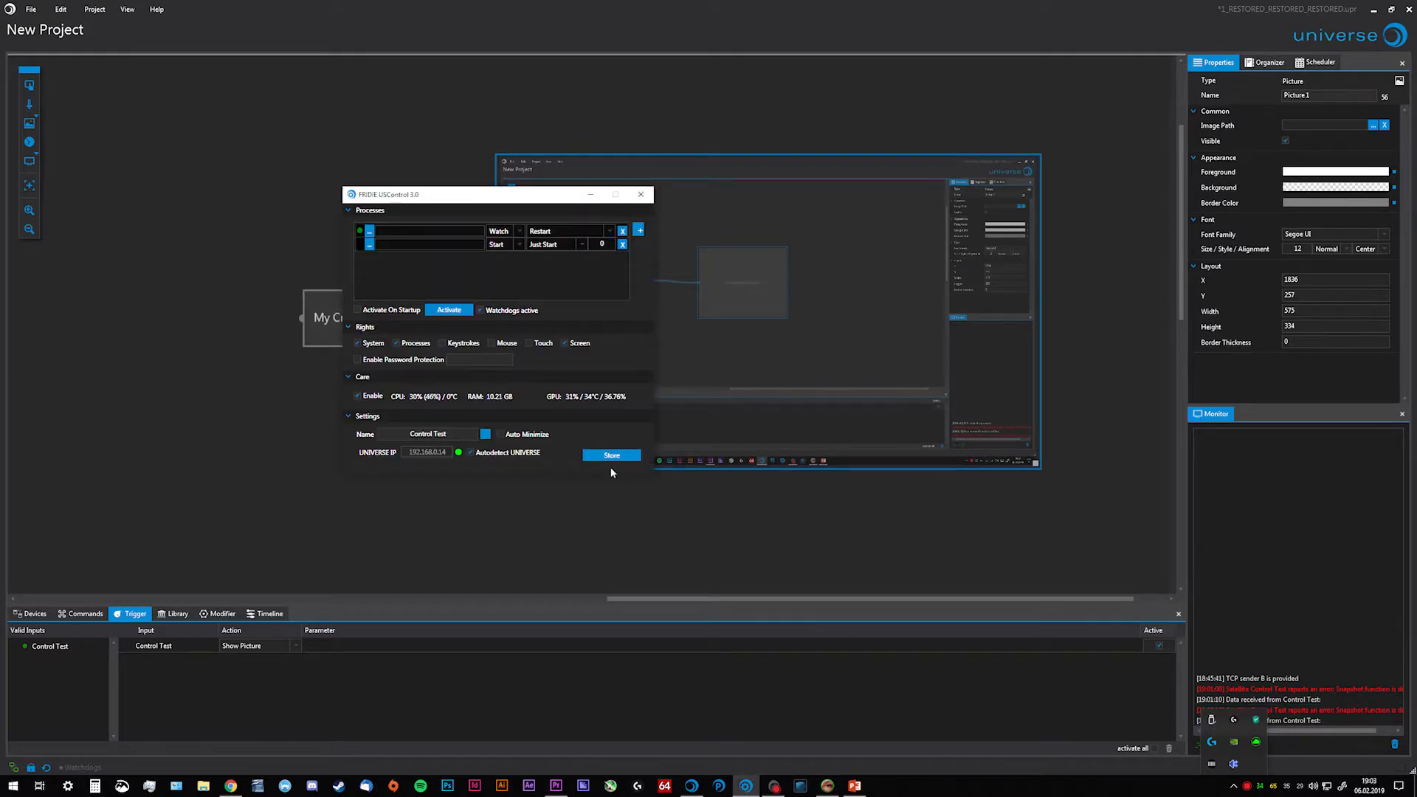
left_click(365, 345)
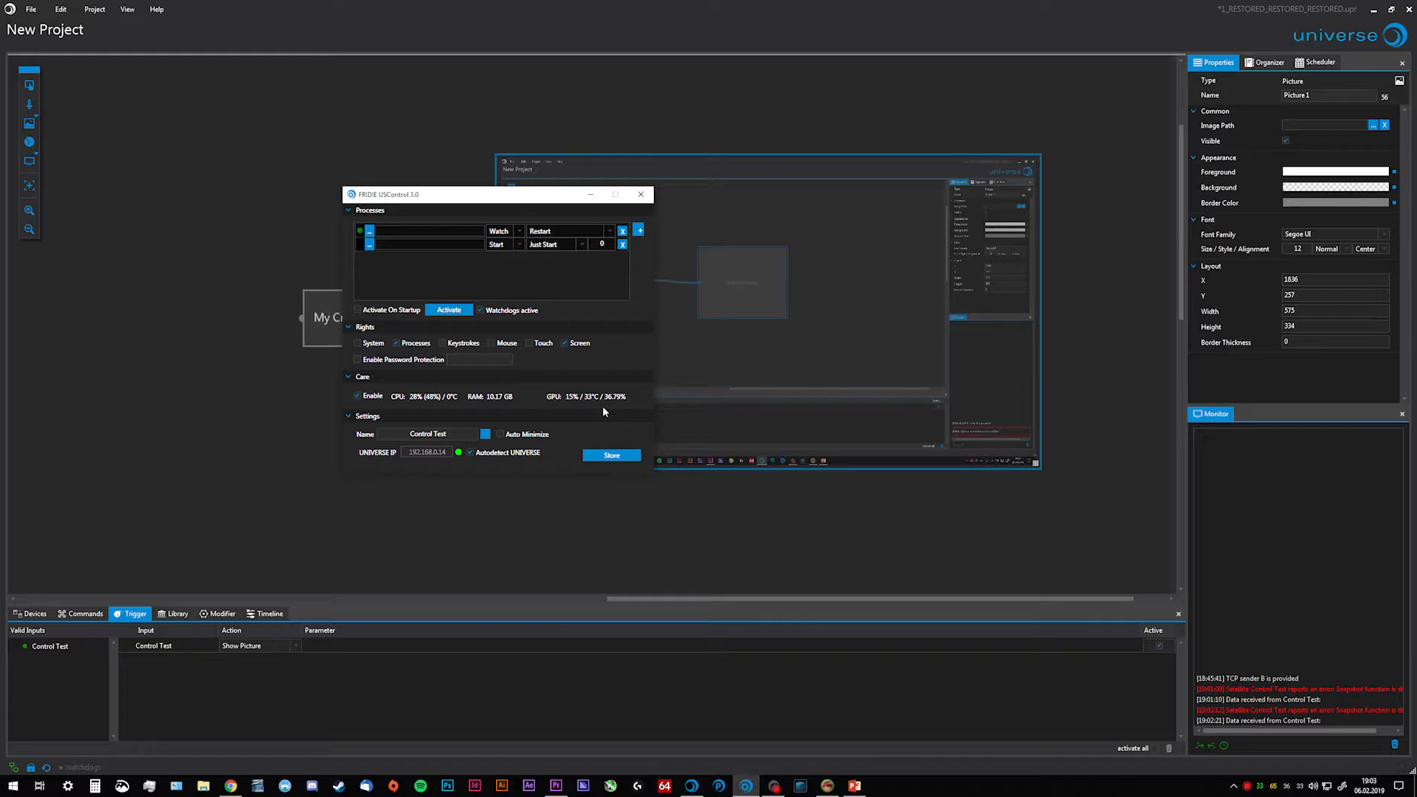
left_click(591, 194)
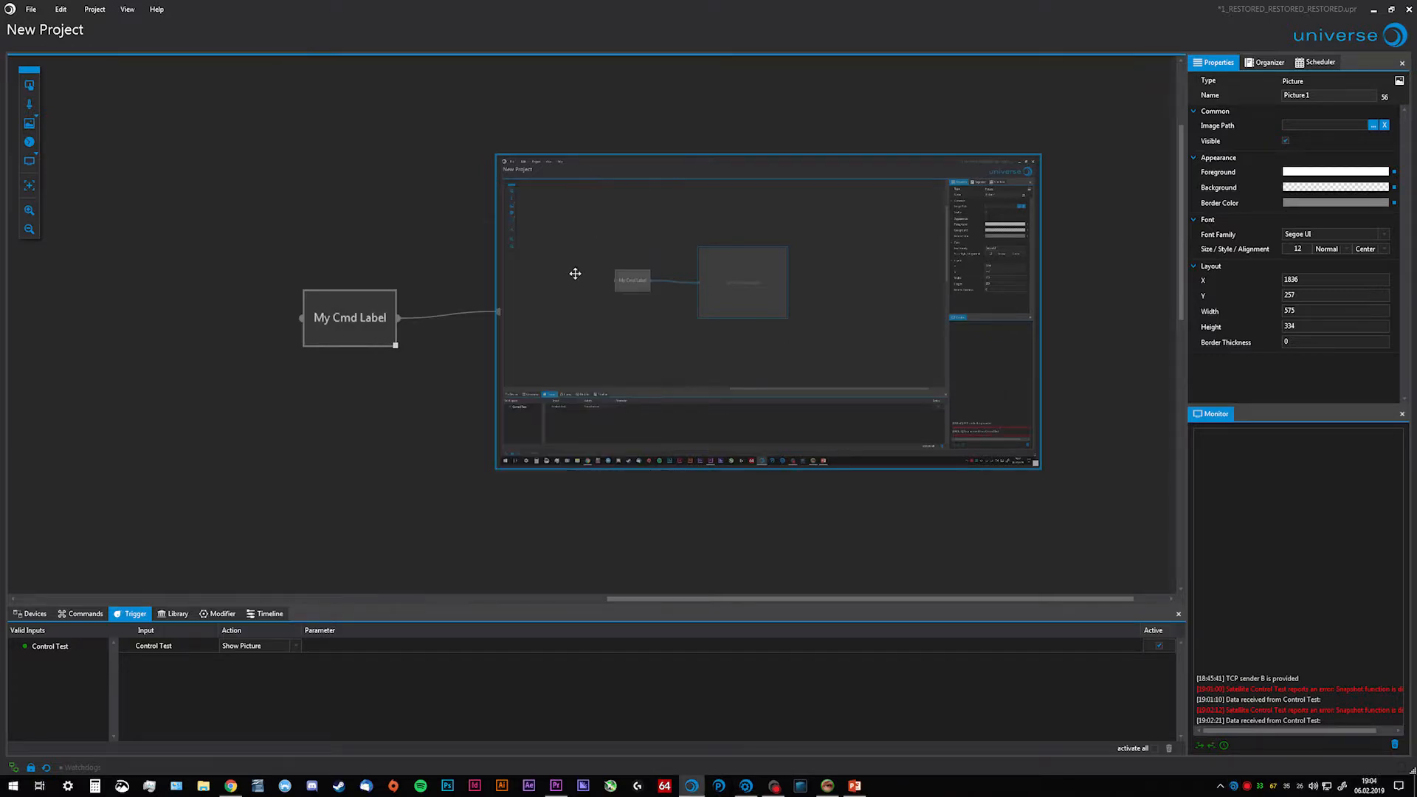
Change the screenshot button's Control Test command to Wake on LAN.
left_click(354, 335)
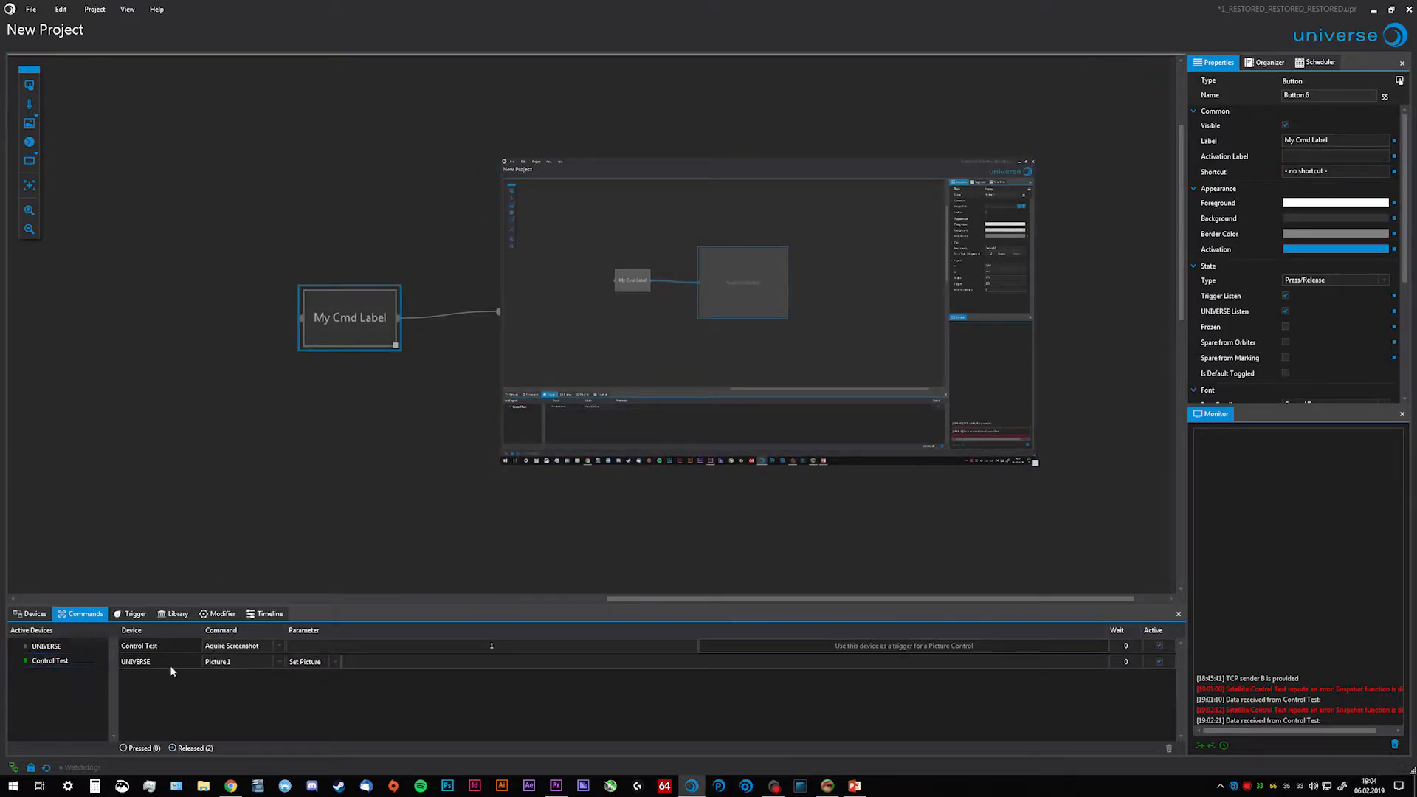
left_click(244, 646)
left_click(262, 669)
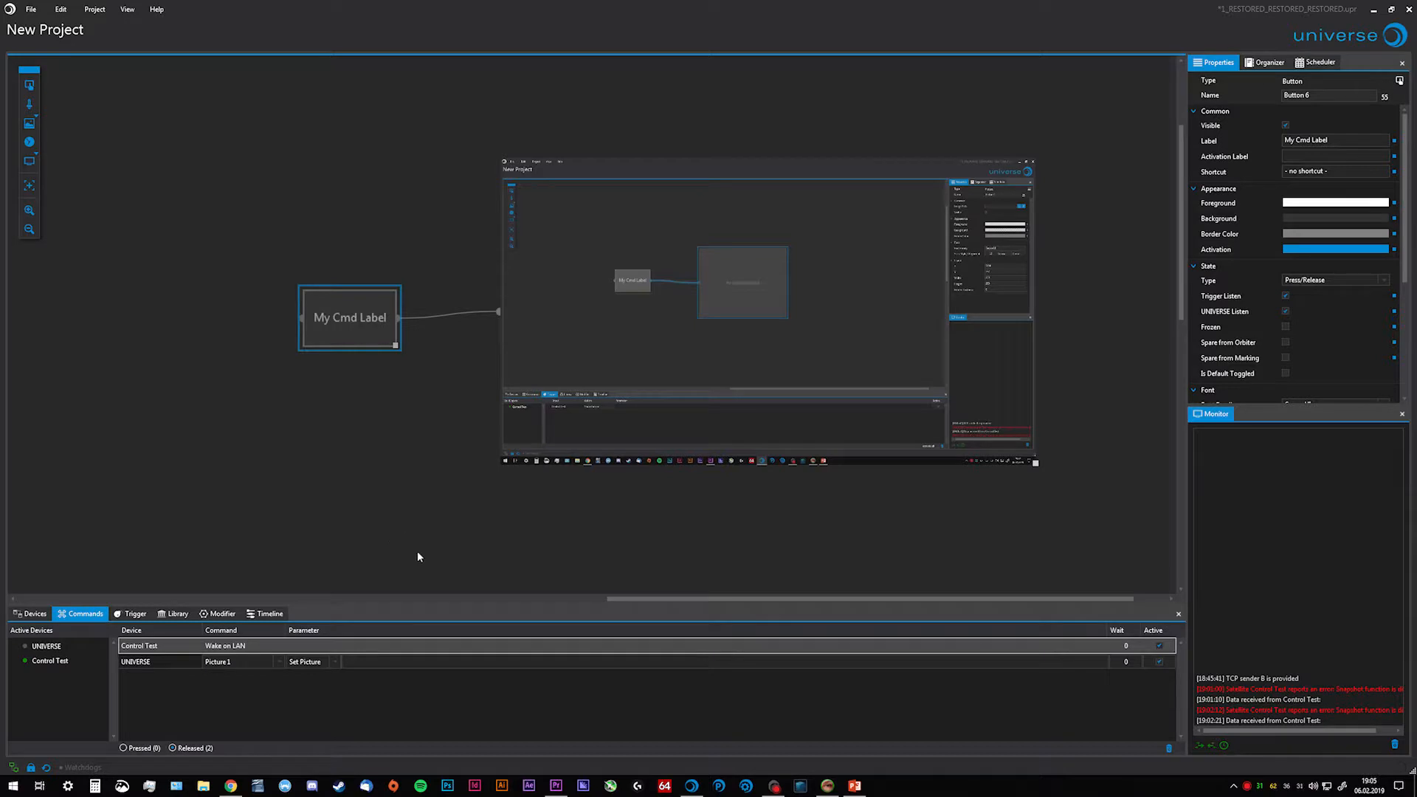
left_click(402, 434)
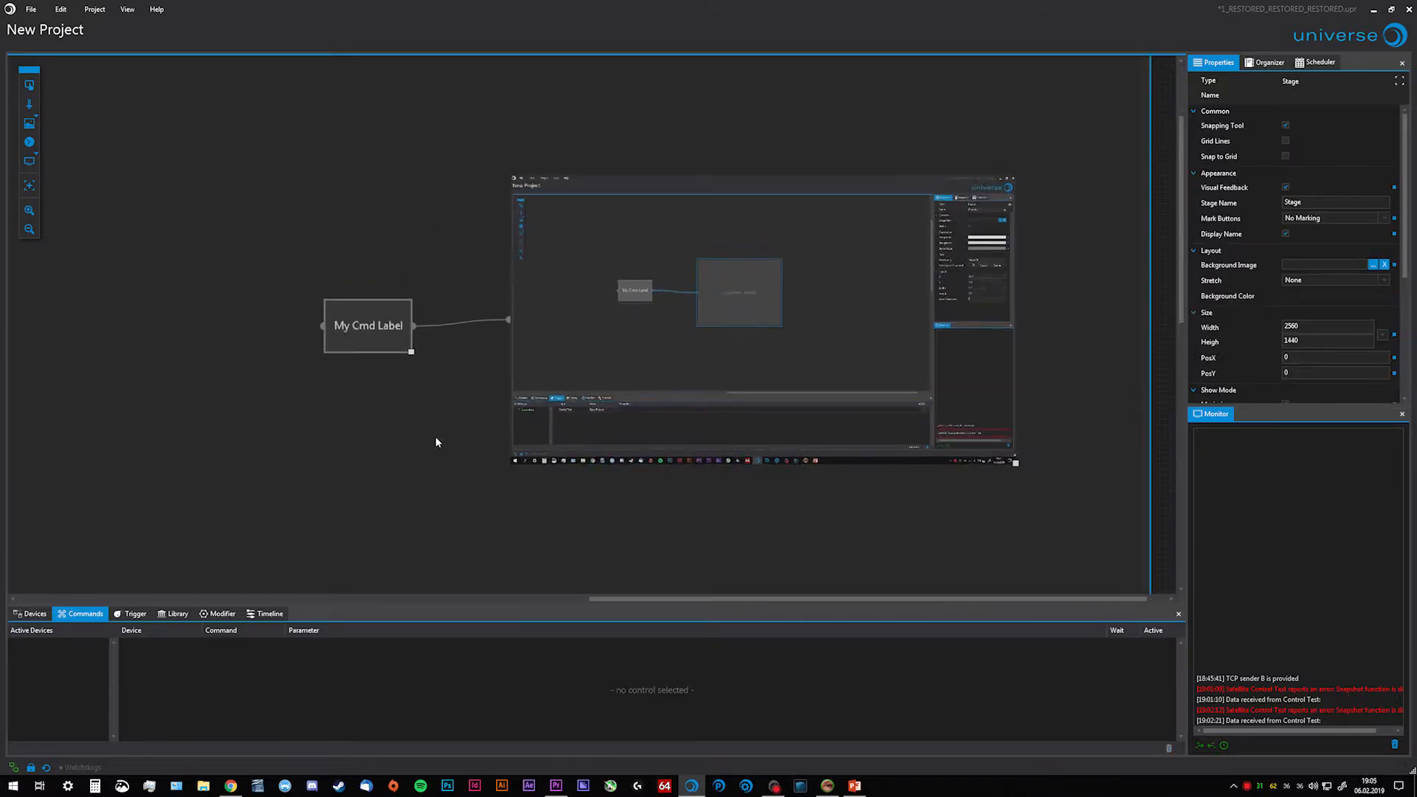
scroll(562, 431, "up", 2)
left_click(663, 441)
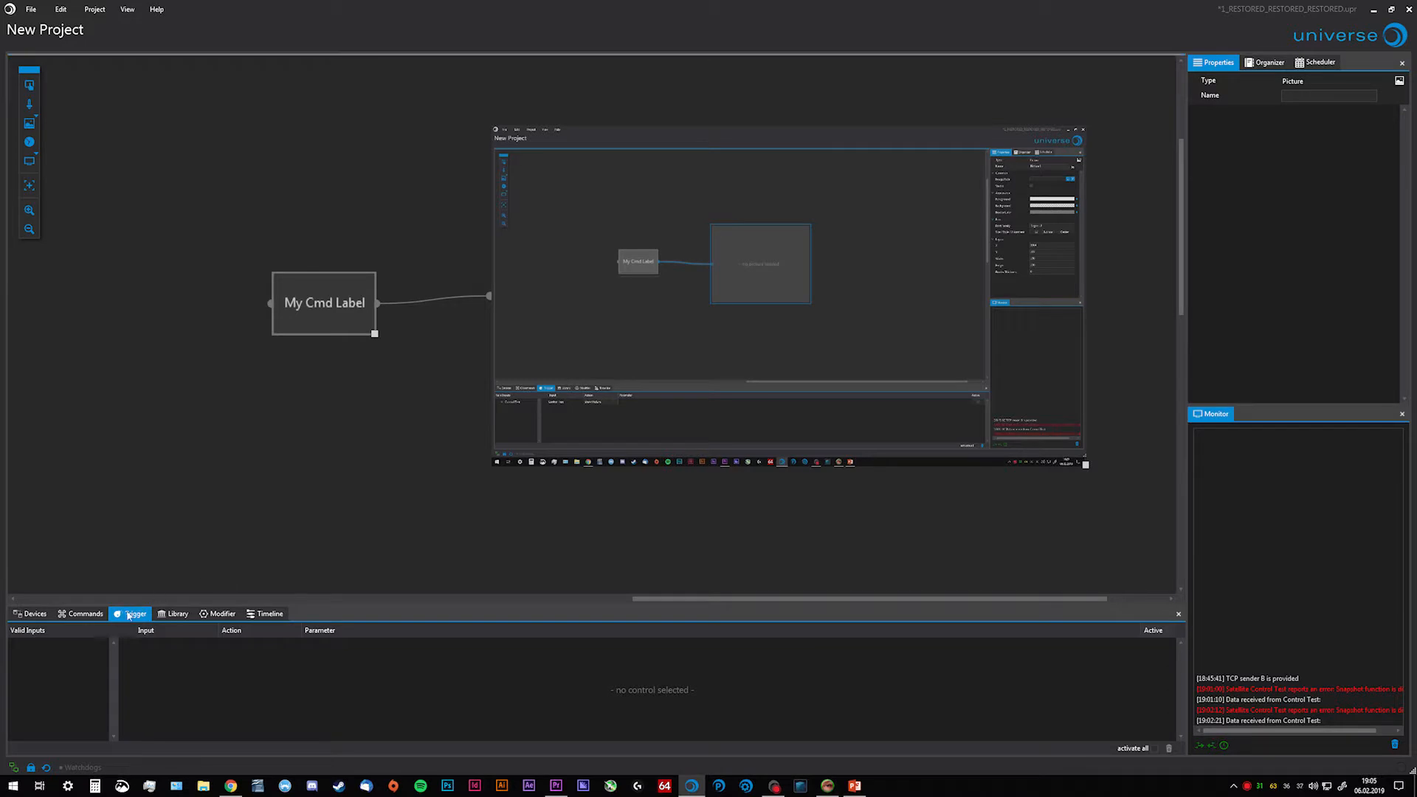
Add another Control satellite to the active devices and select it.
left_click(35, 615)
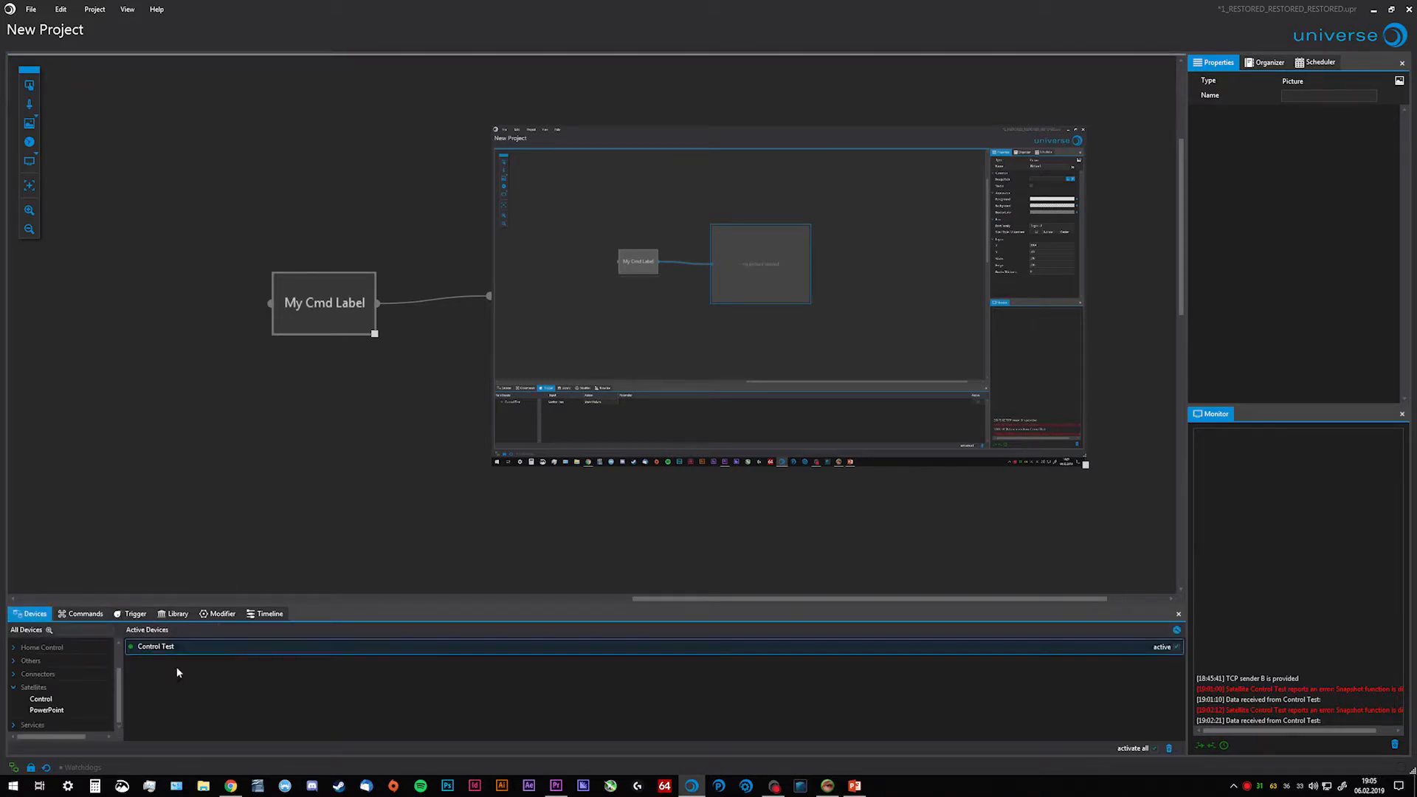
left_click_drag(41, 699, 152, 659)
left_click(136, 651)
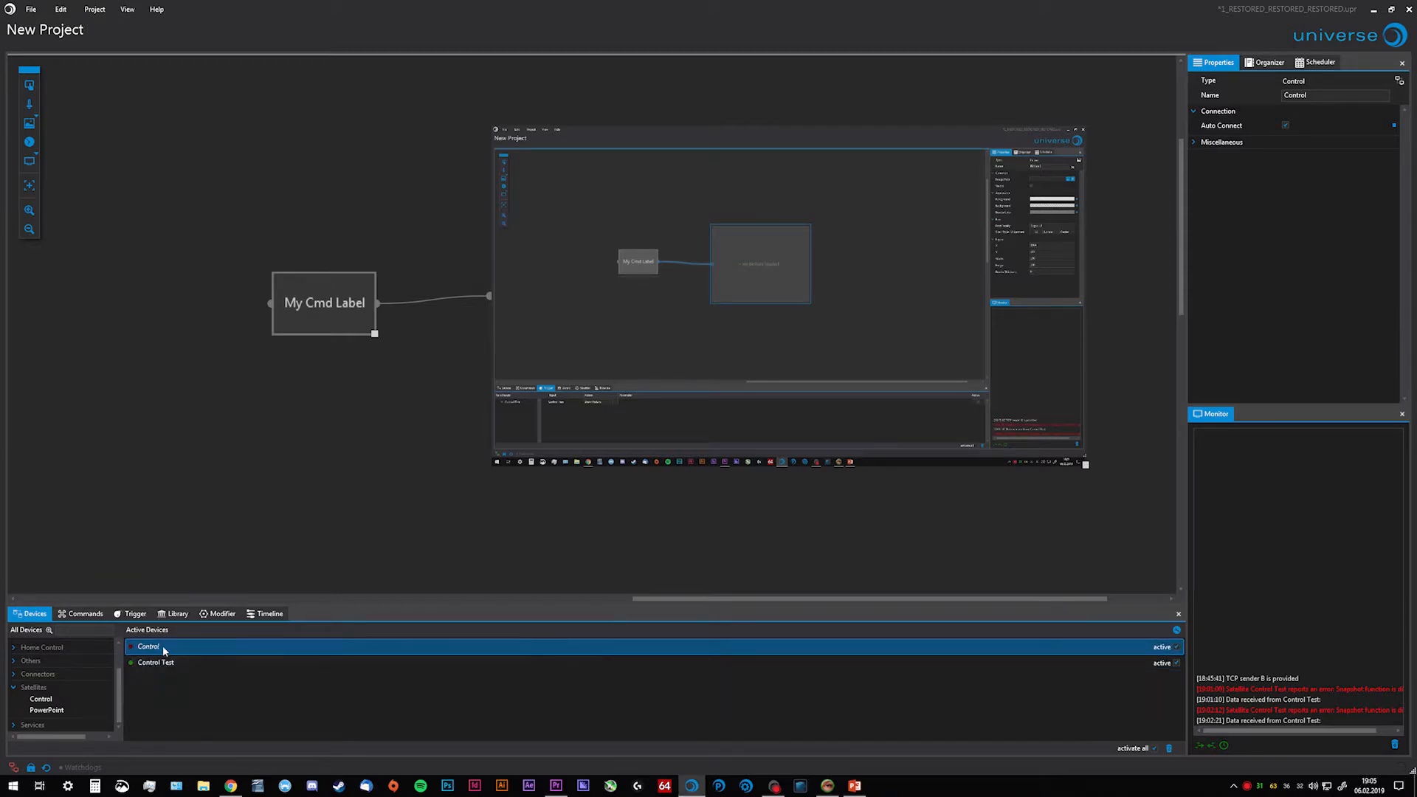
Place a new button below the existing one and assign it the new Control device's Aquire Screenshot command.
scroll(408, 497, "up", 1)
left_click_drag(29, 86, 240, 415)
left_click_drag(300, 469, 303, 496)
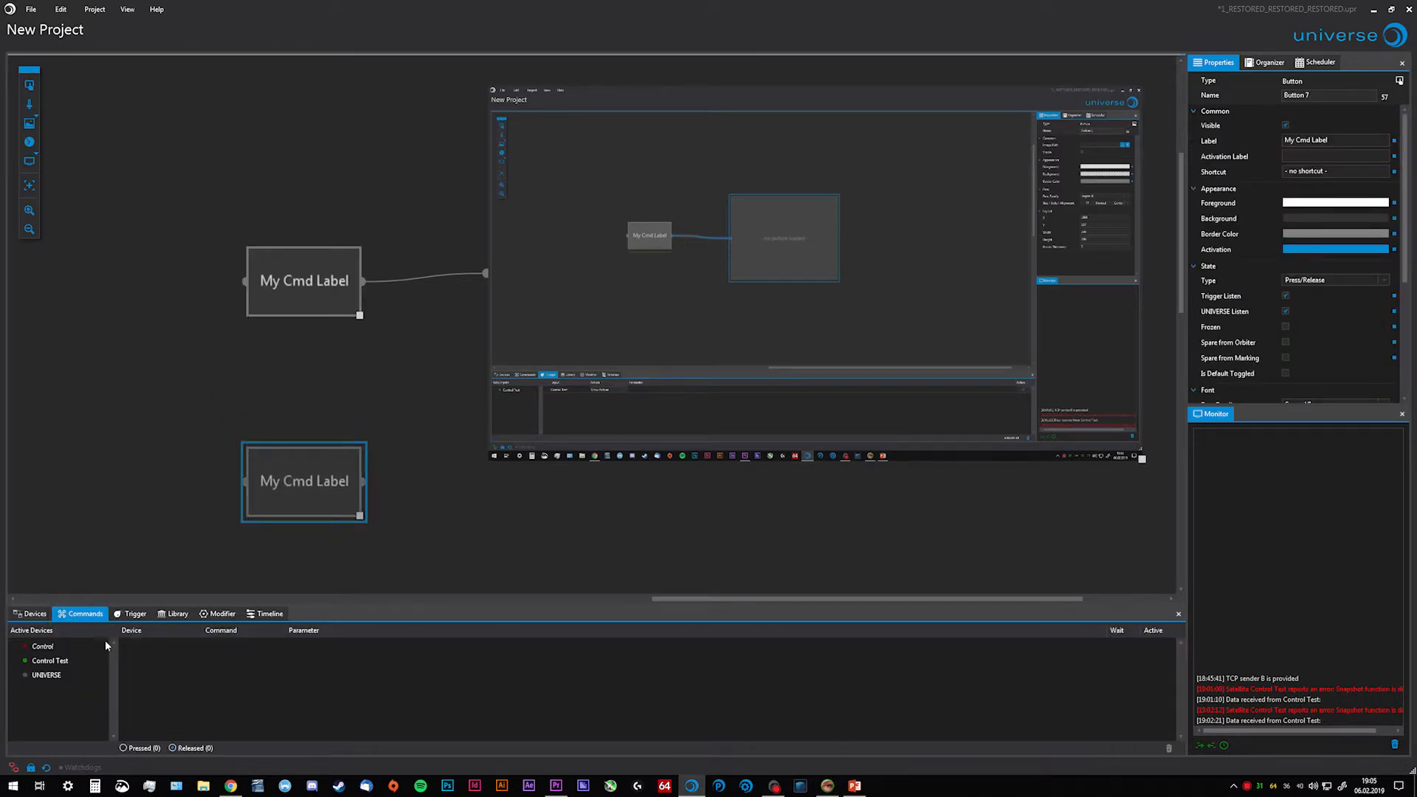
left_click_drag(42, 646, 229, 662)
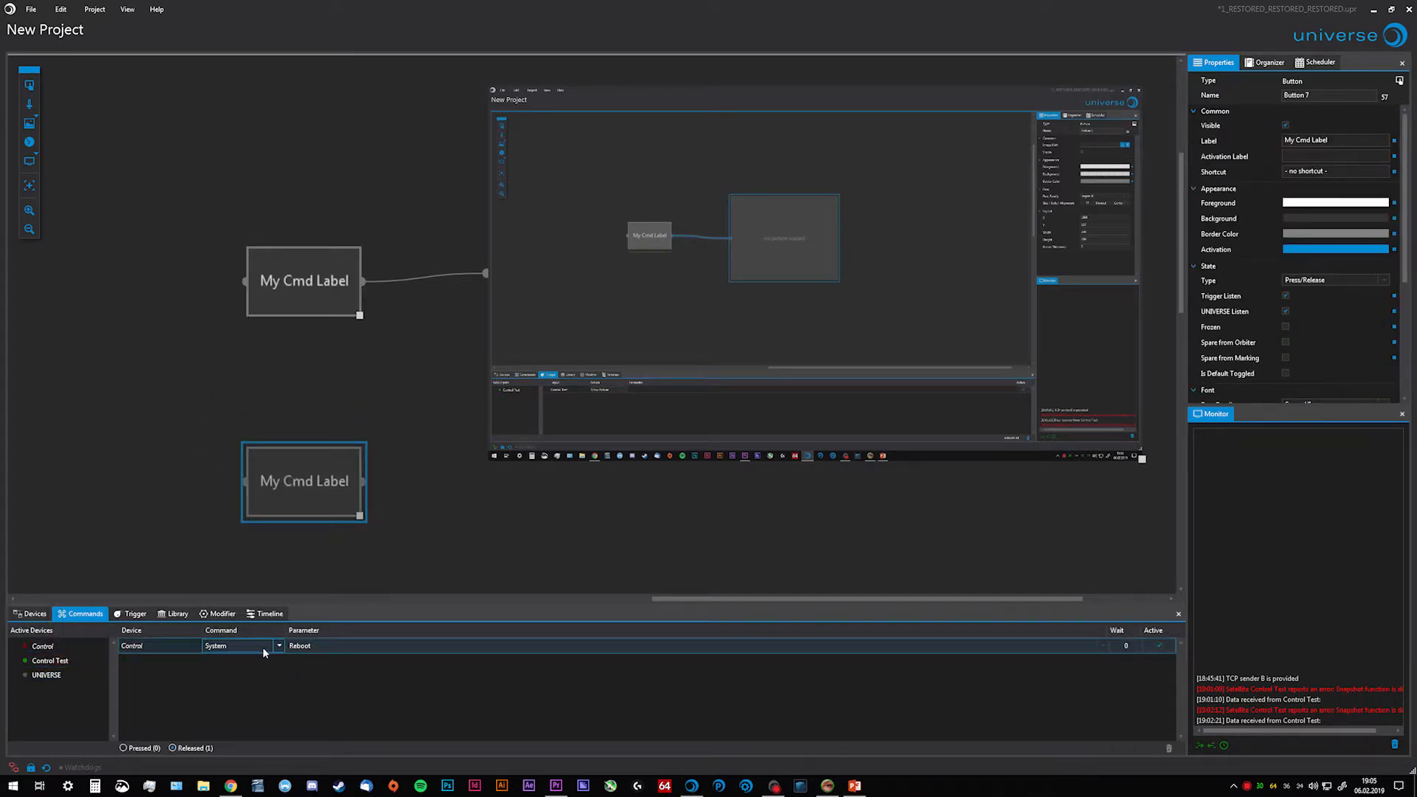
left_click(279, 647)
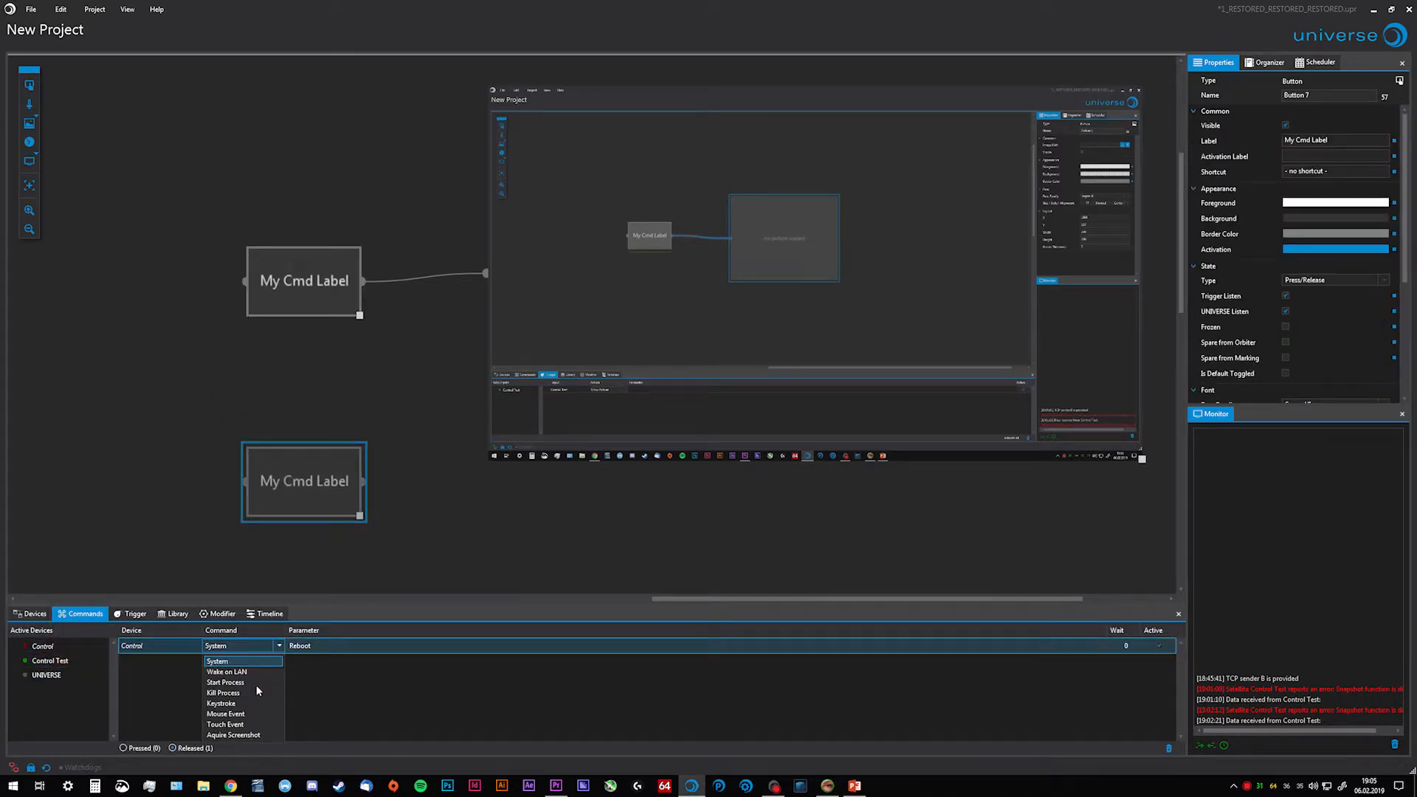
left_click(260, 736)
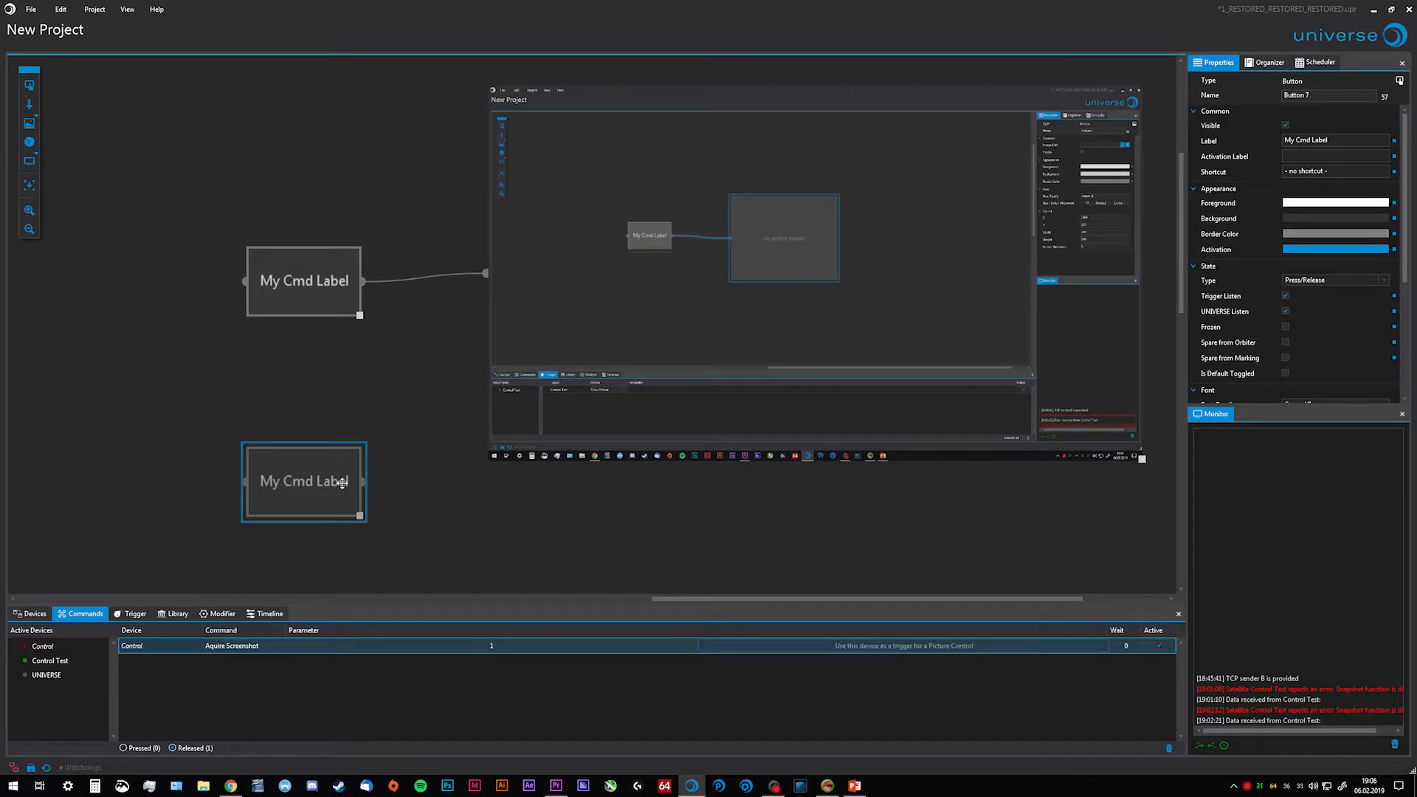
left_click_drag(342, 483, 313, 536)
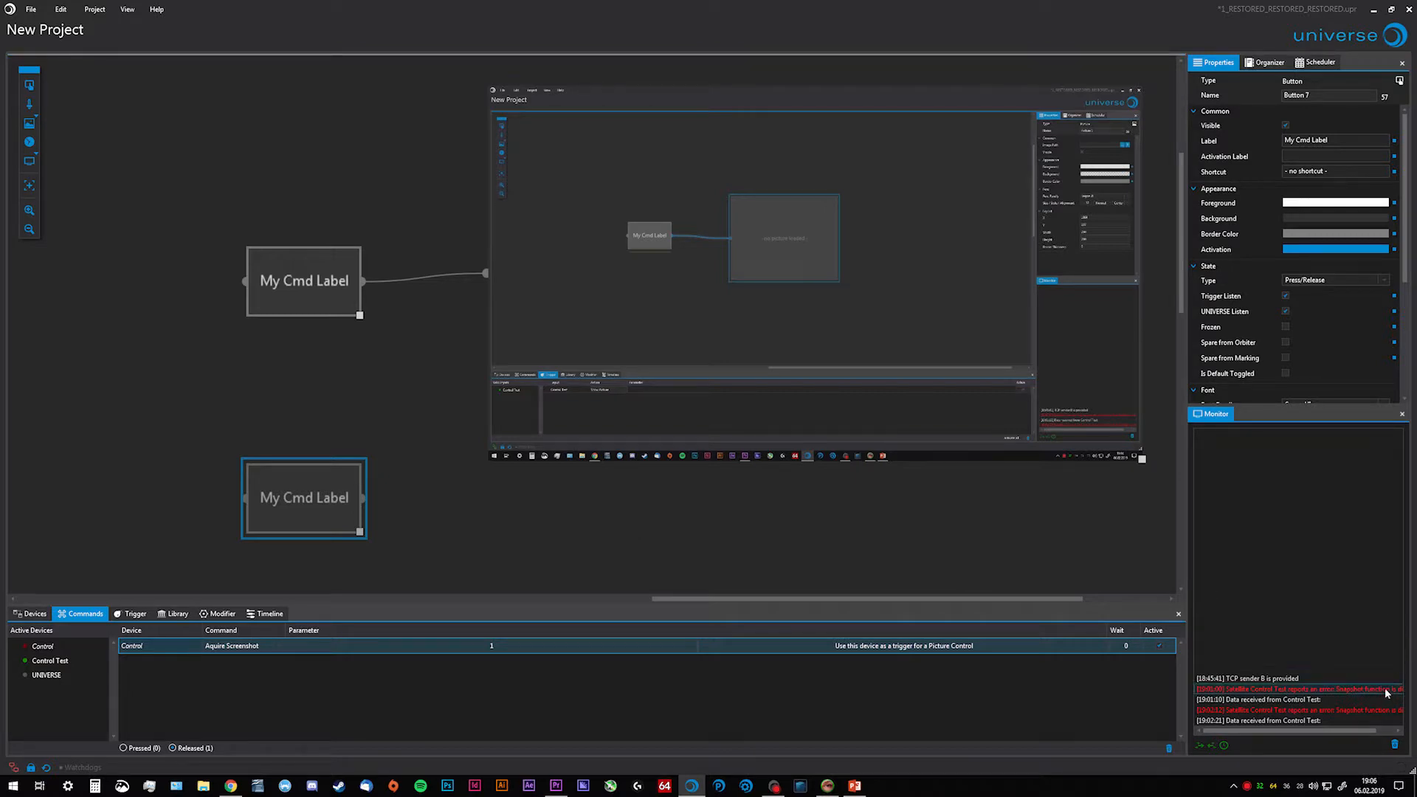
Link the unconnected Control device to the available Control Test satellite and confirm the linking.
left_click(31, 613)
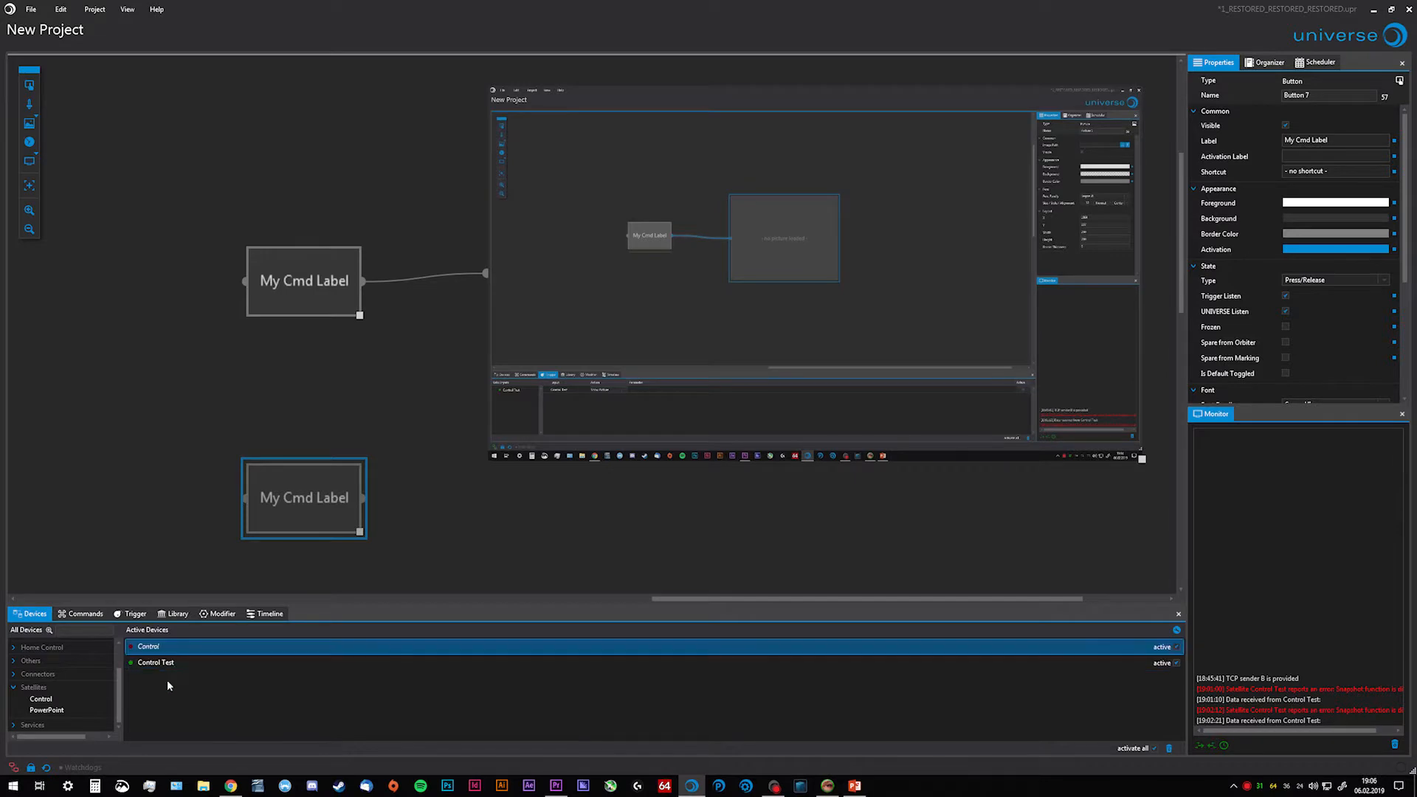
left_click(179, 663)
right_click(179, 663)
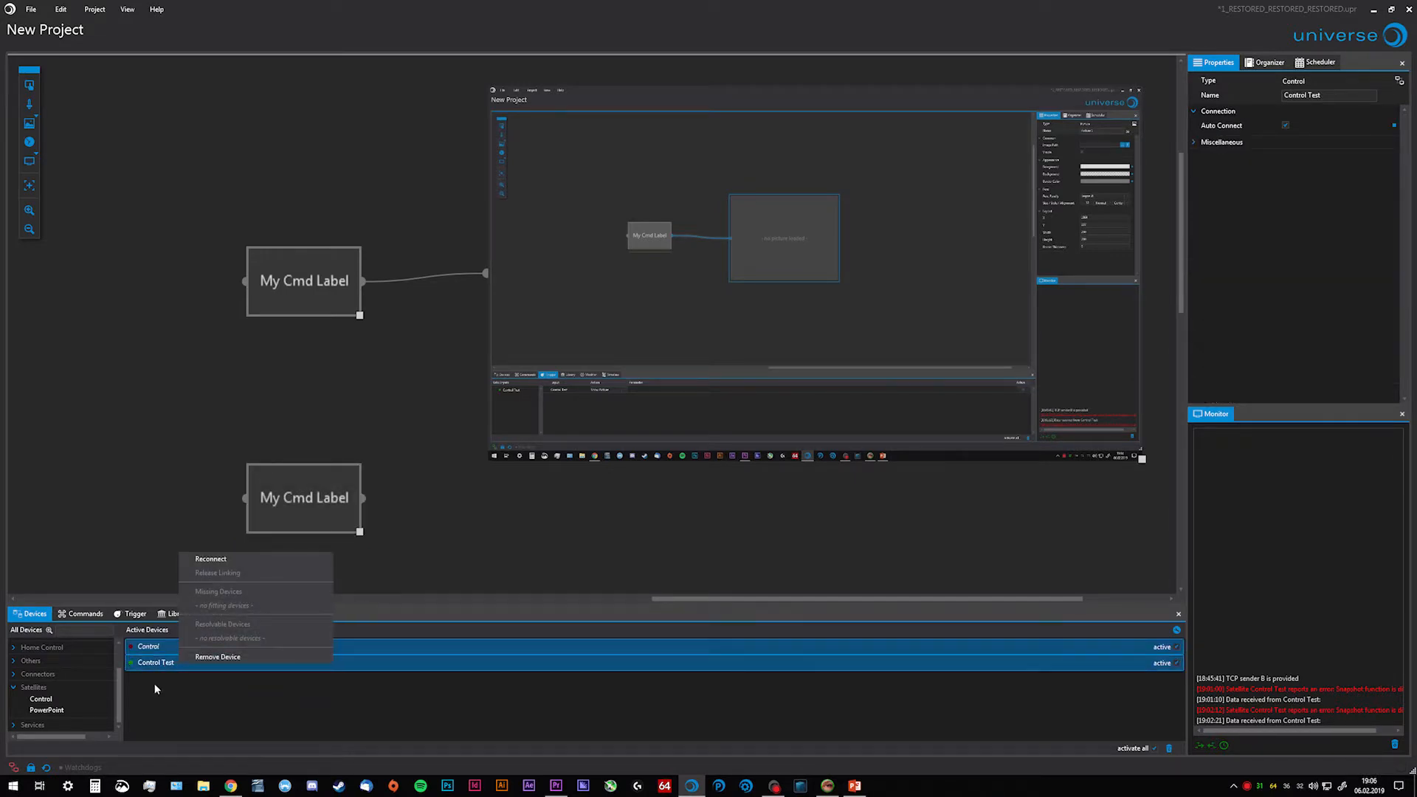
left_click(164, 669)
right_click(161, 653)
right_click(151, 649)
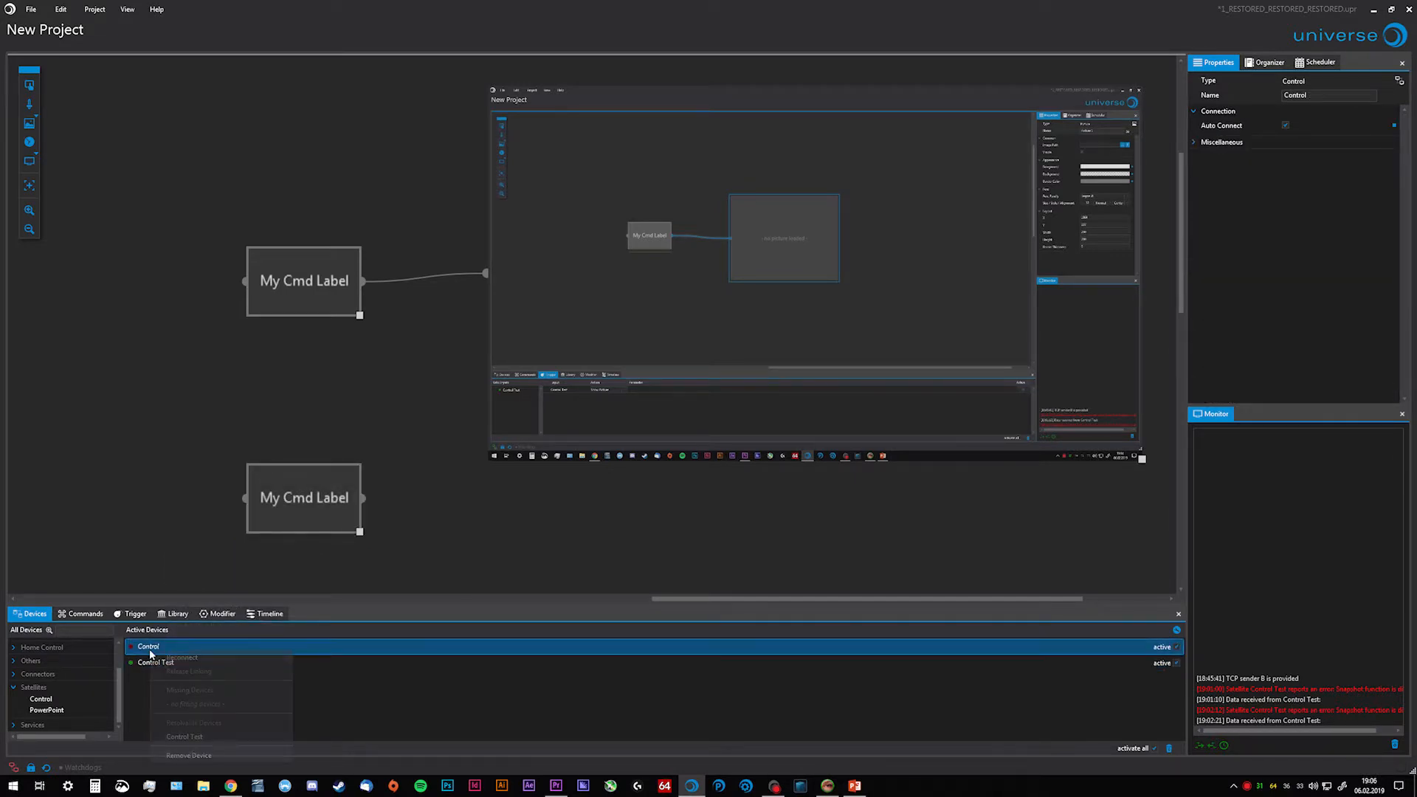
left_click(184, 736)
left_click(740, 431)
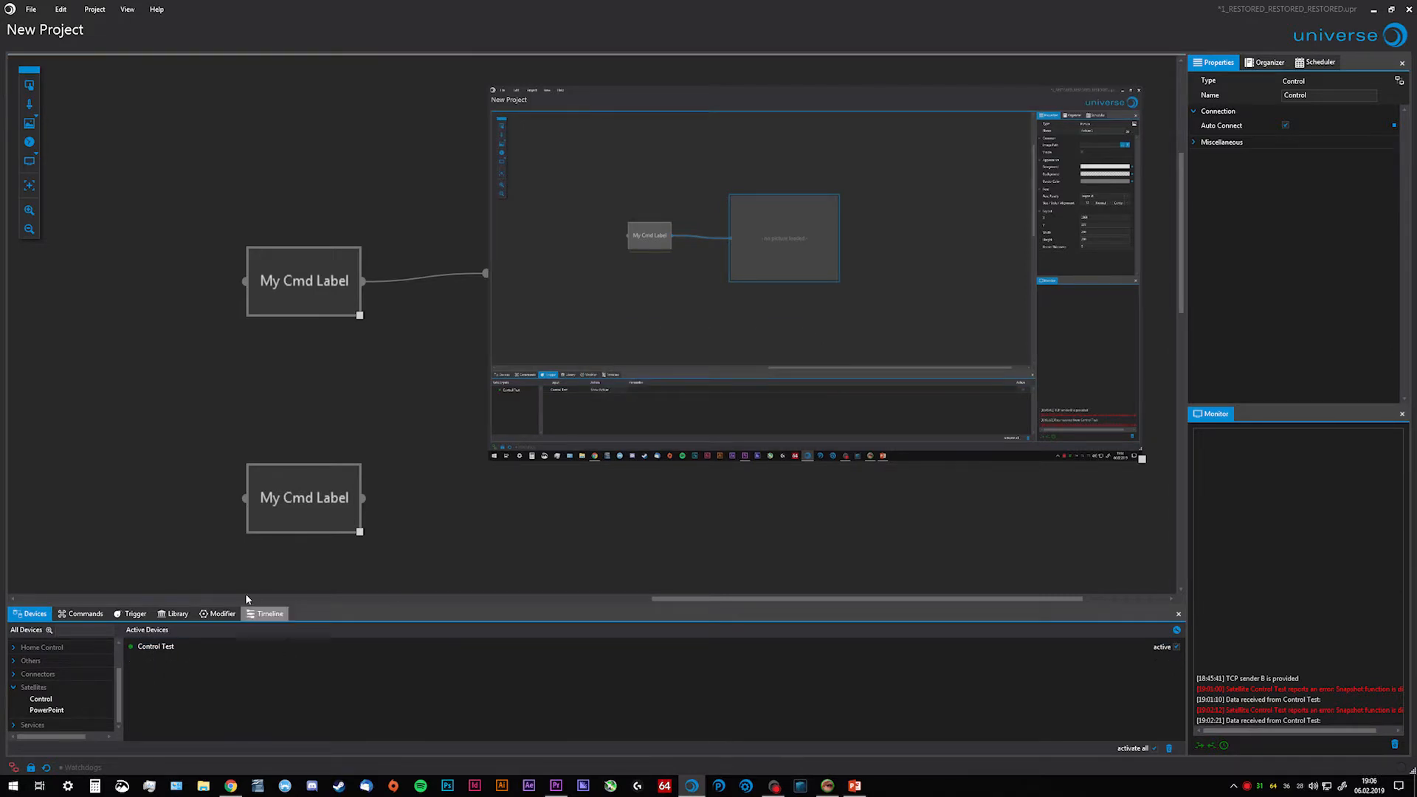
Check the device assigned to the lower button's command and move the button slightly further down.
left_click(310, 517)
left_click(32, 647)
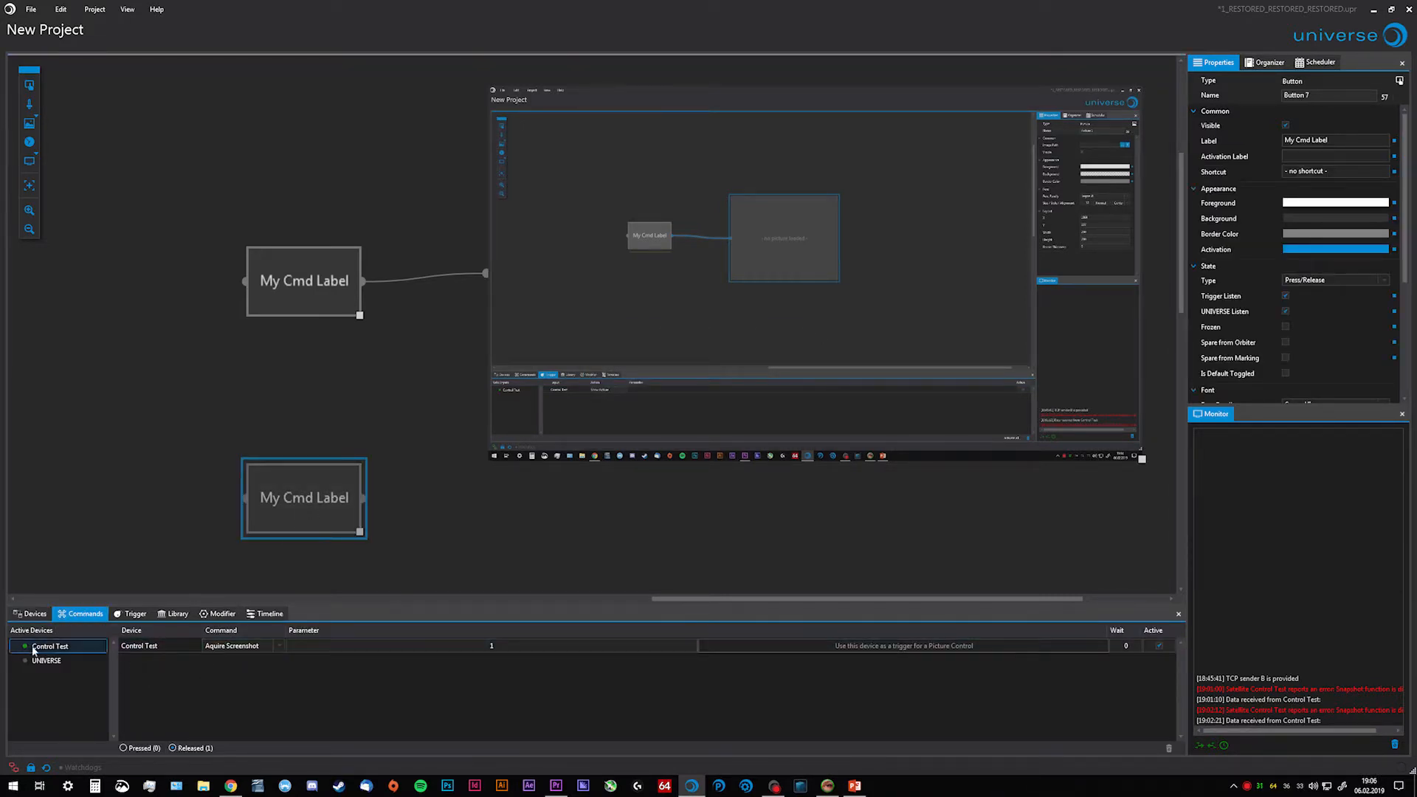
left_click_drag(316, 516, 324, 548)
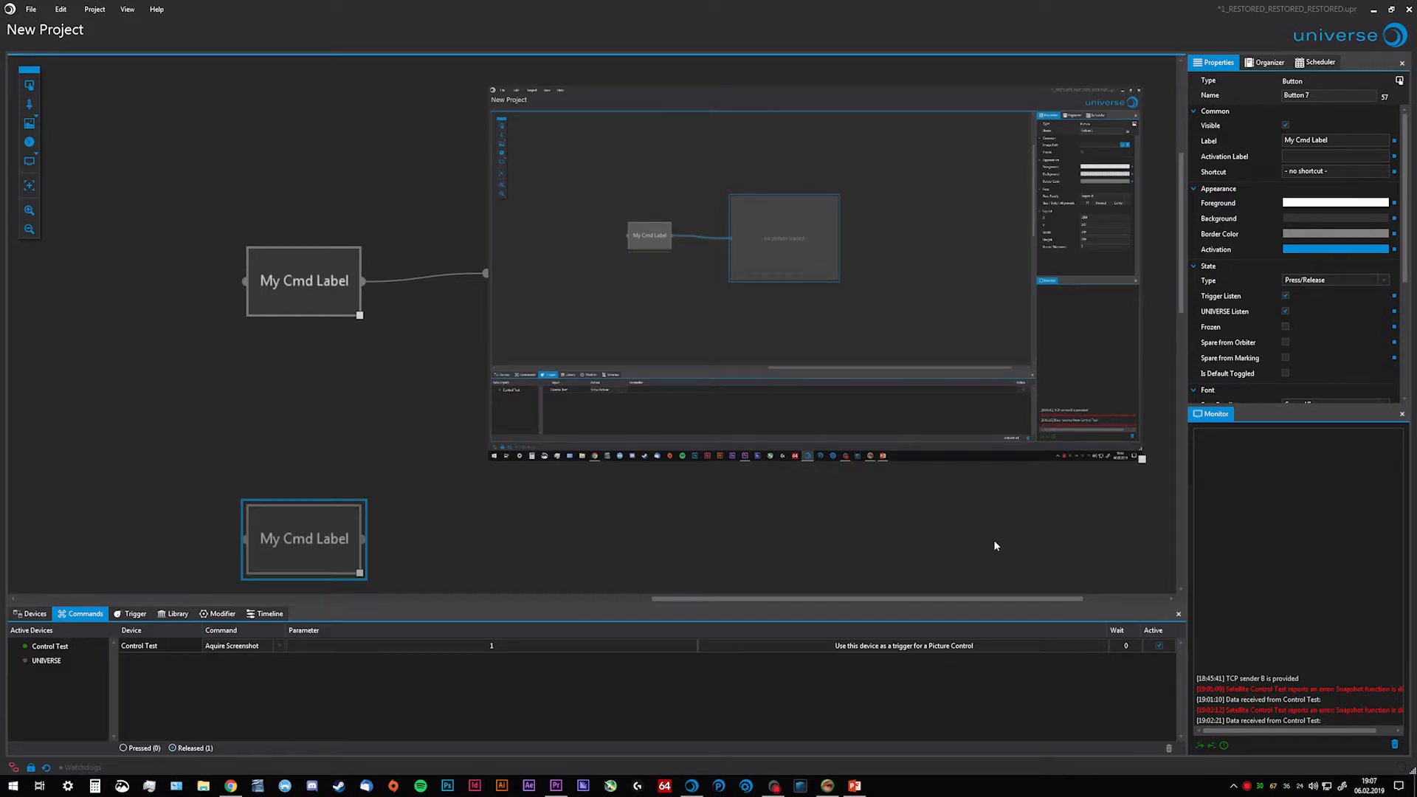
Remove both buttons and the picture control from the stage together.
left_click_drag(1042, 573, 290, 246)
right_click(530, 314)
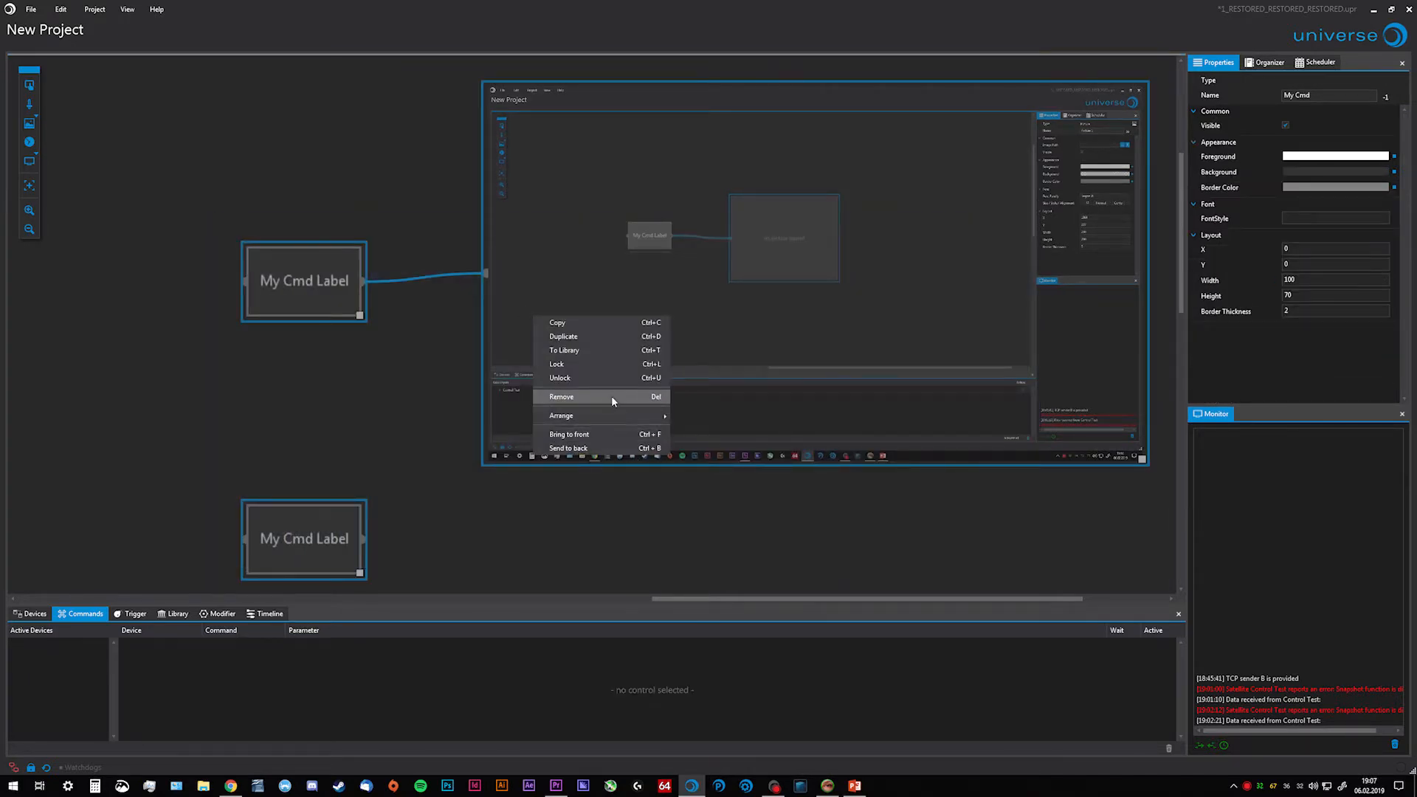
left_click(611, 396)
left_click(735, 432)
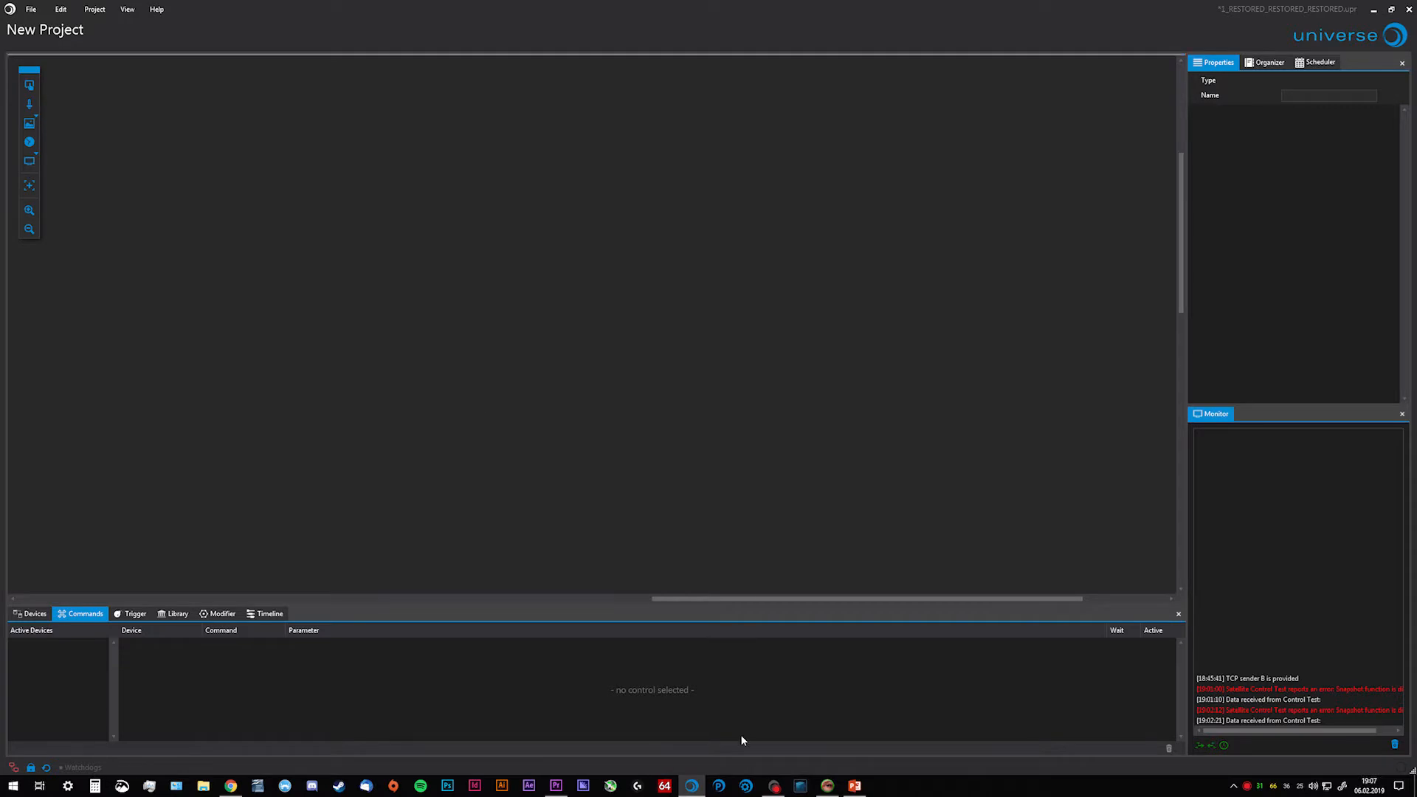
Bring up the Universe Satellite PowerPoint window and connect the PPT satellite as an active device.
left_click(718, 788)
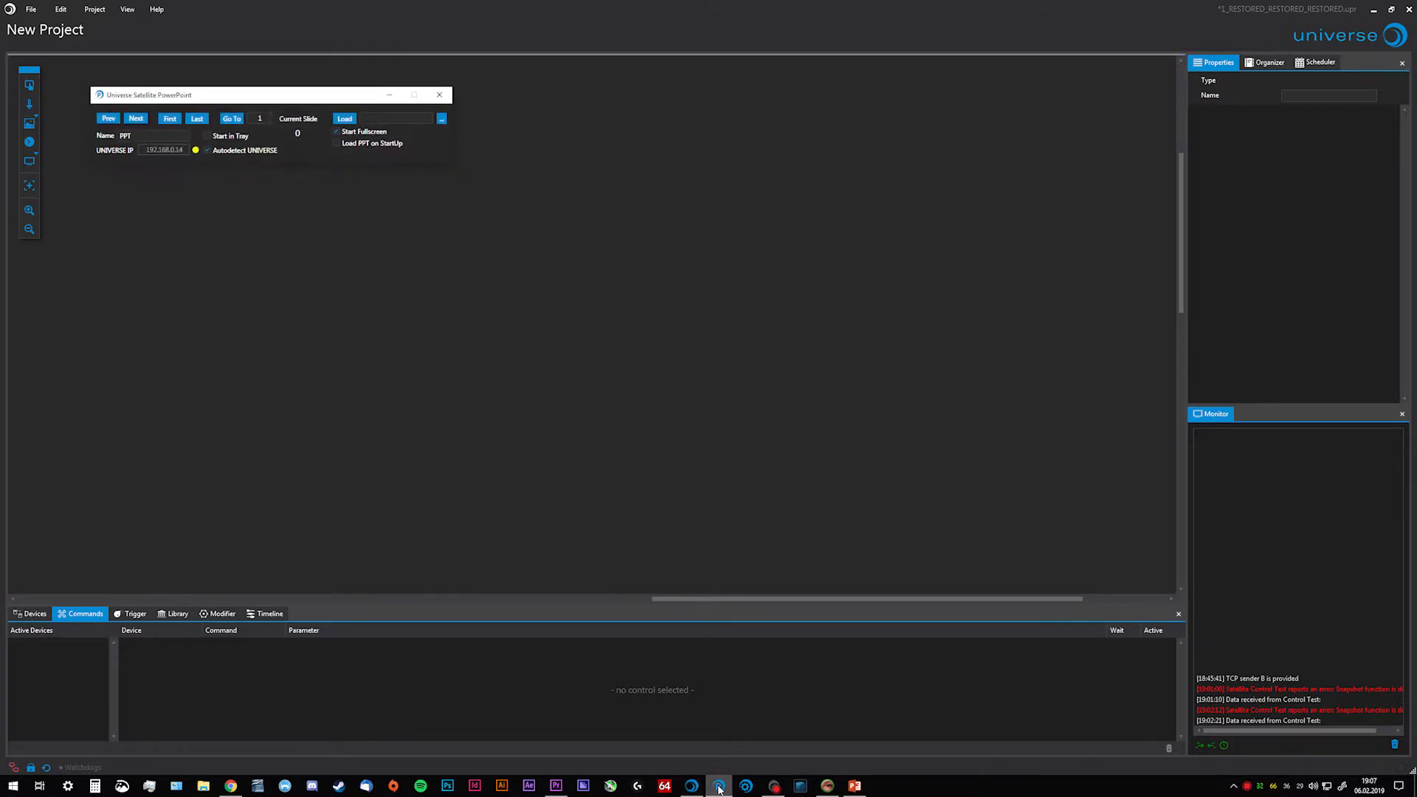
left_click(34, 612)
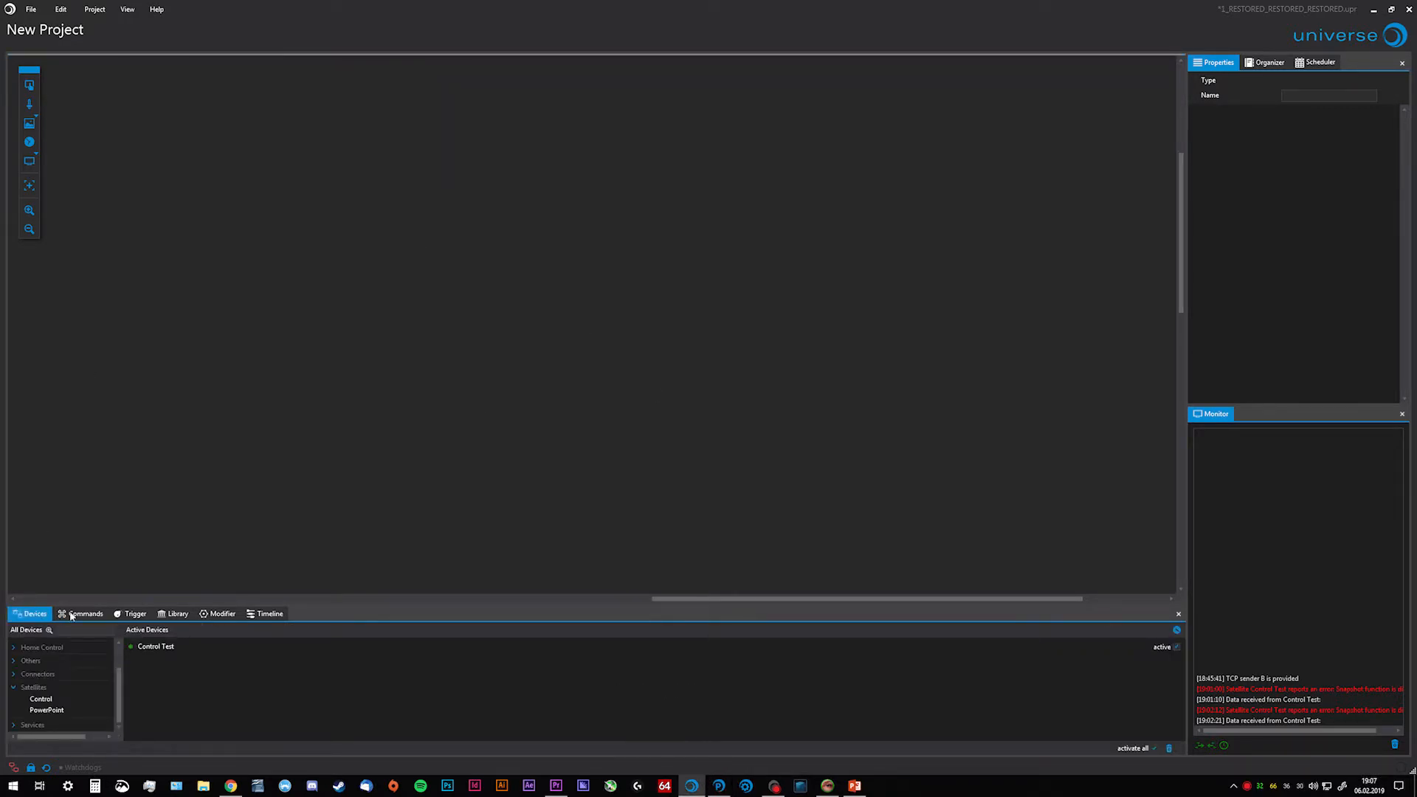
left_click(719, 788)
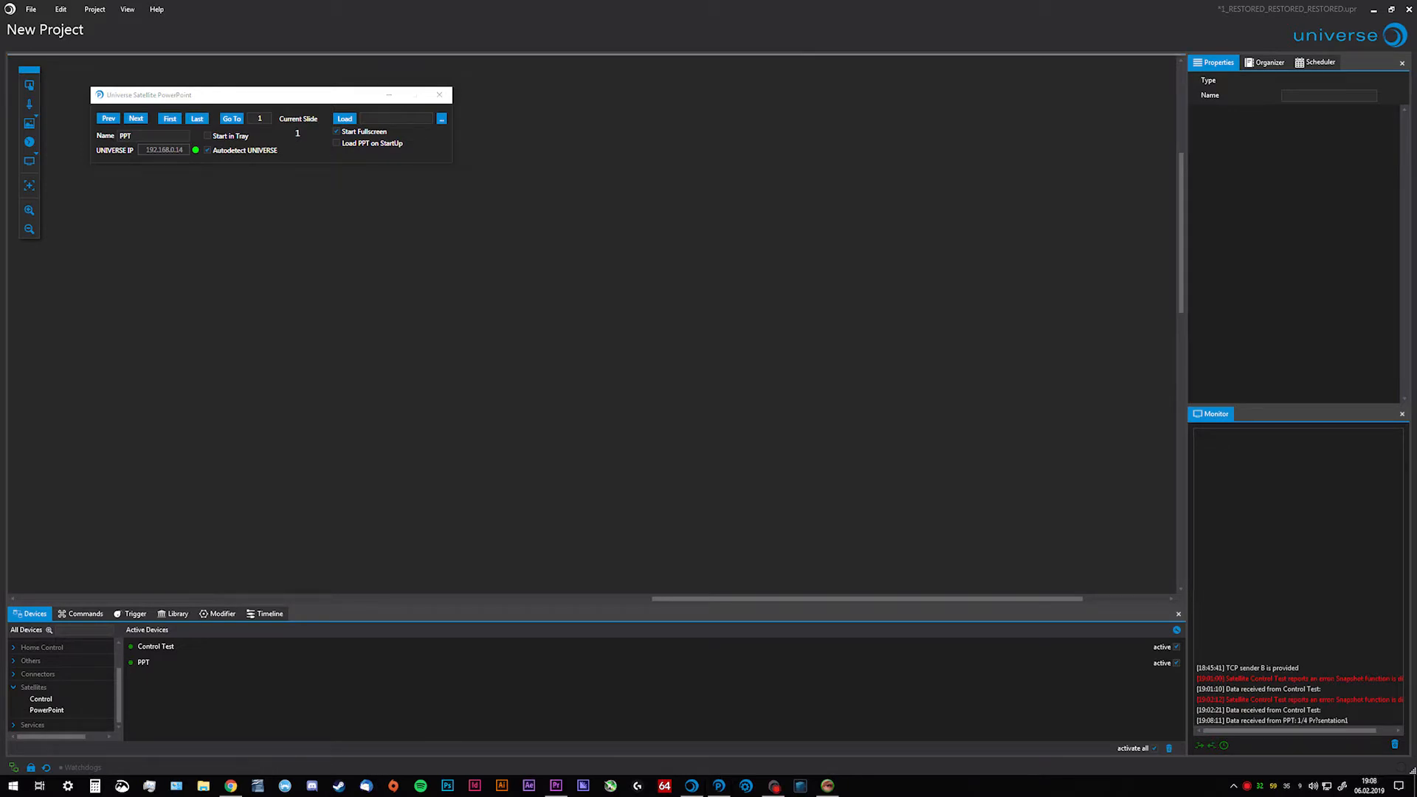
Place a new button near the stage's upper left and assign it the PPT device's Load command.
left_click_drag(31, 87, 183, 152)
left_click(206, 219)
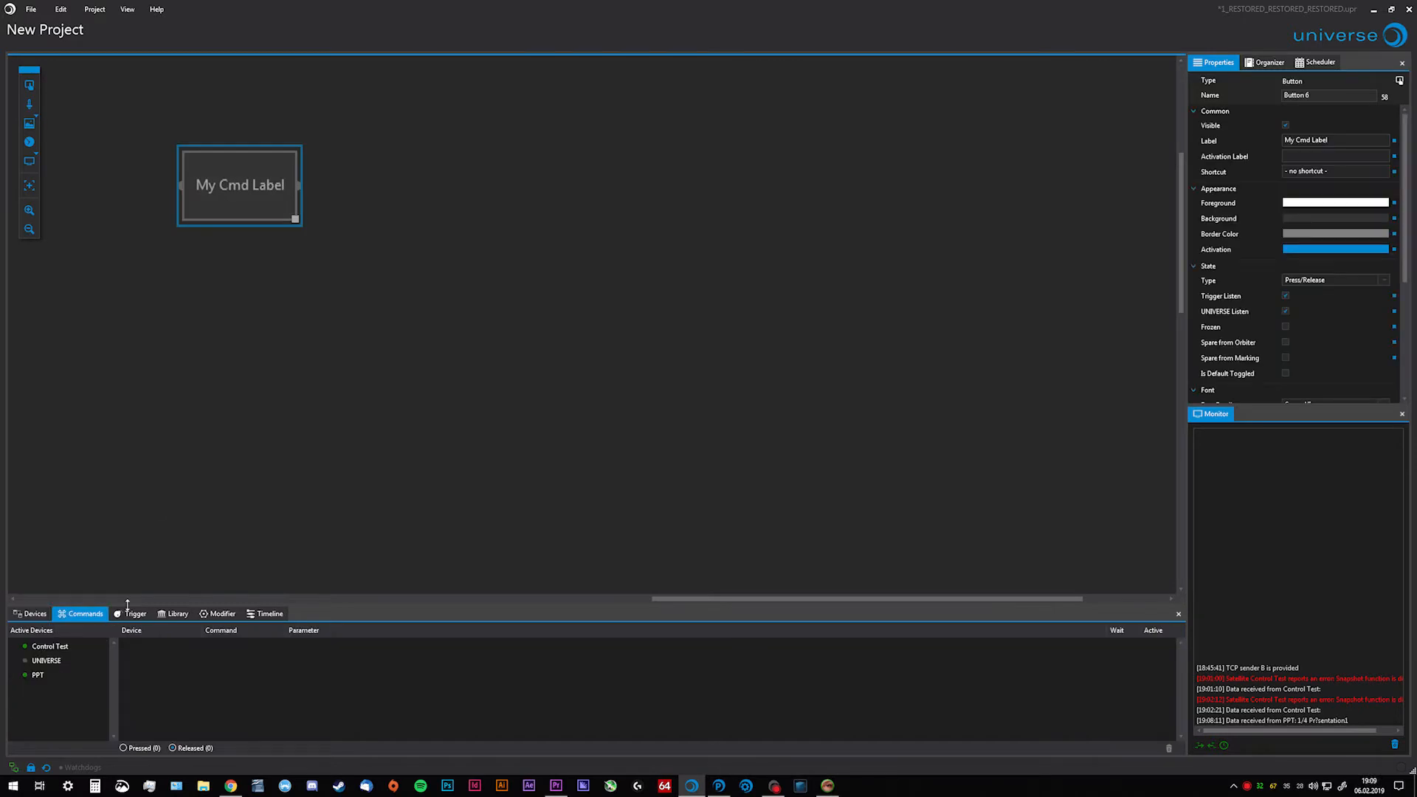
left_click_drag(49, 676, 232, 654)
left_click(271, 645)
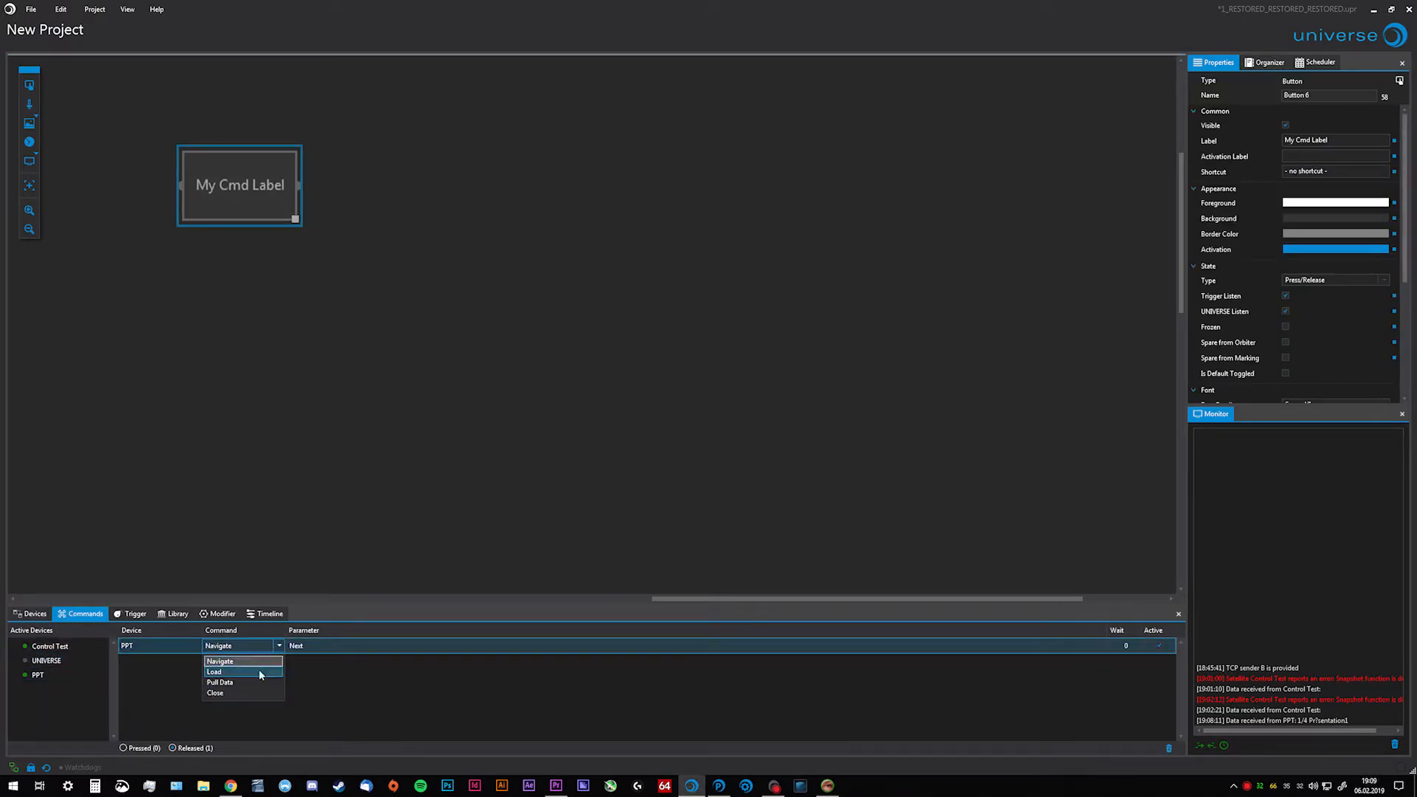
left_click(258, 669)
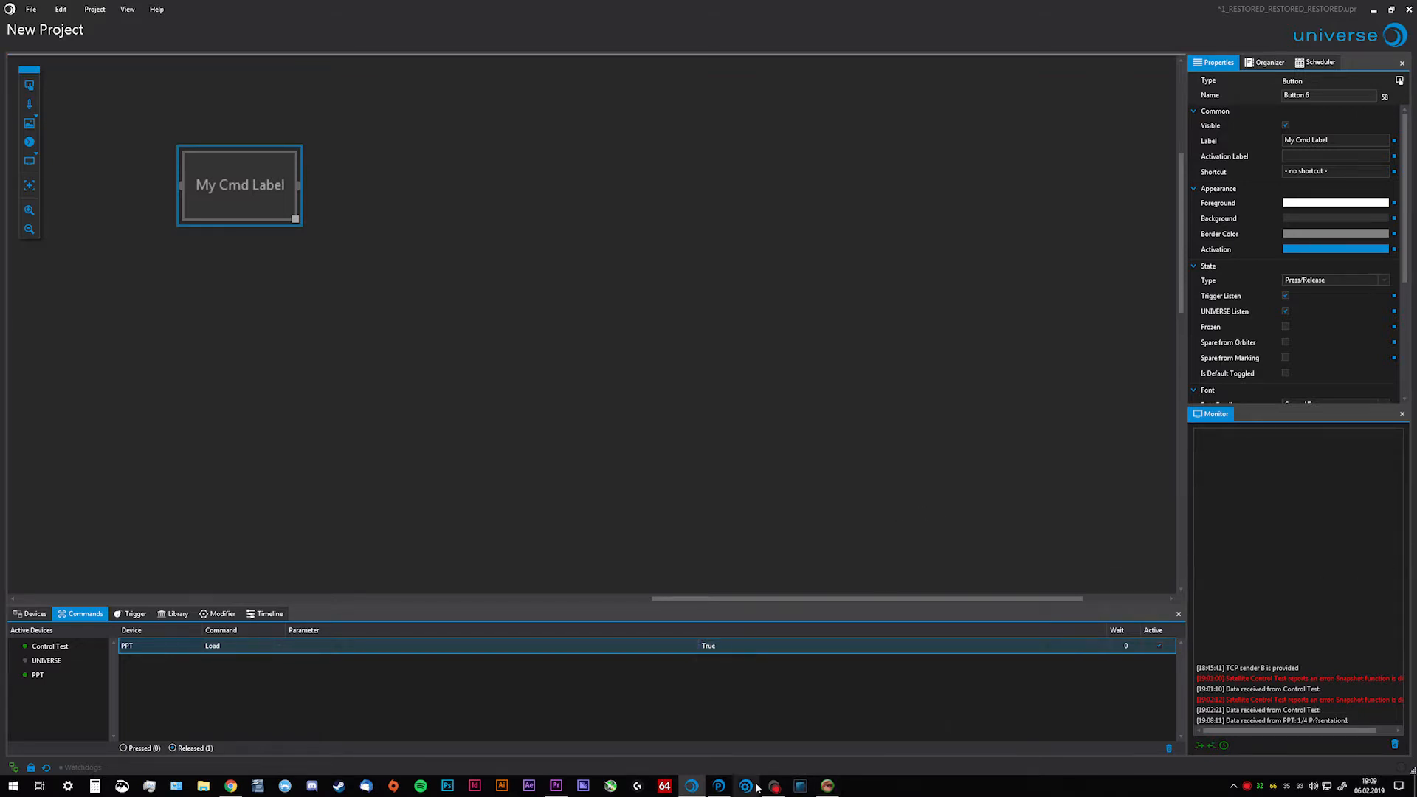
In the PowerPoint satellite, choose the presentation 1.pptx from the Videos UV folder inside Desktop\Design.
left_click(719, 785)
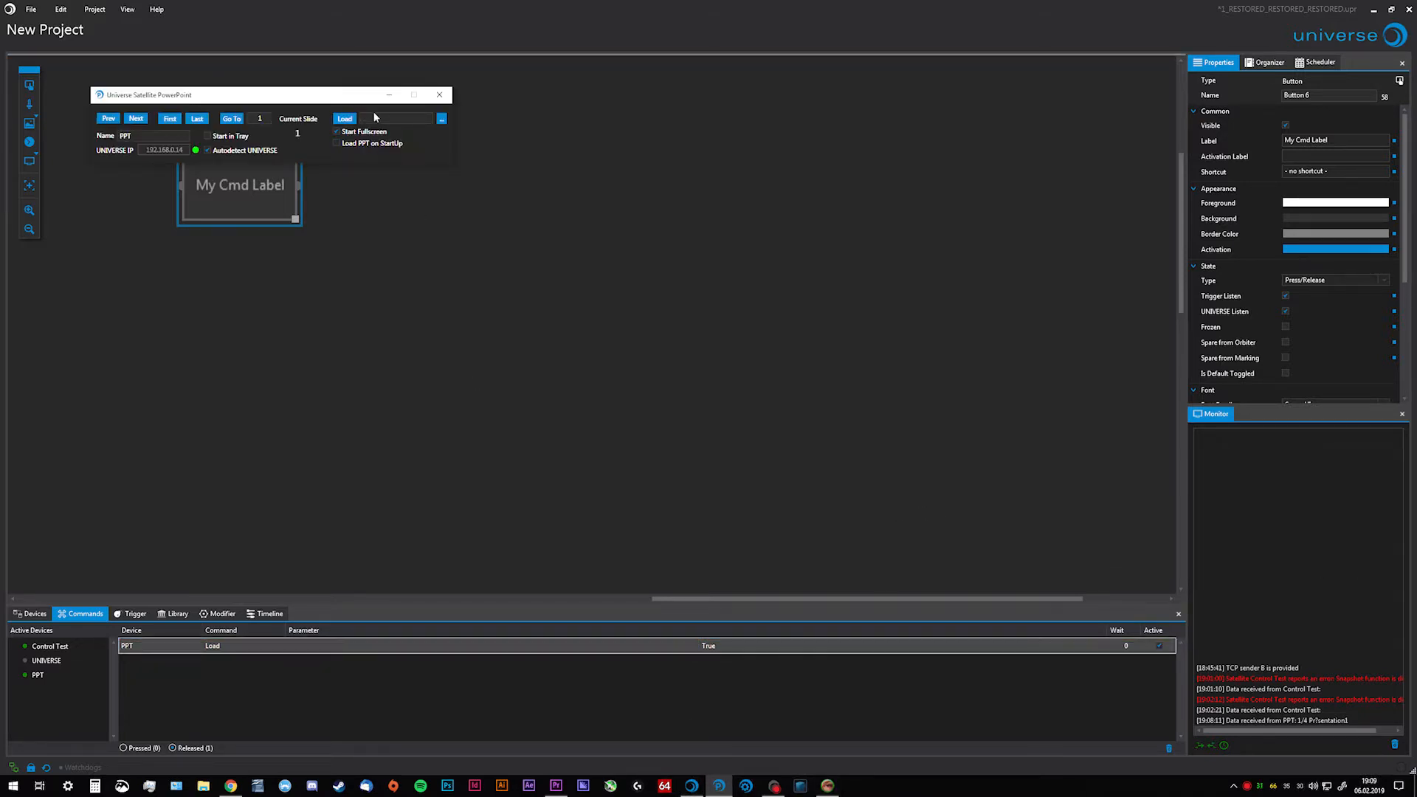
left_click(423, 117)
left_click(441, 118)
left_click(135, 247)
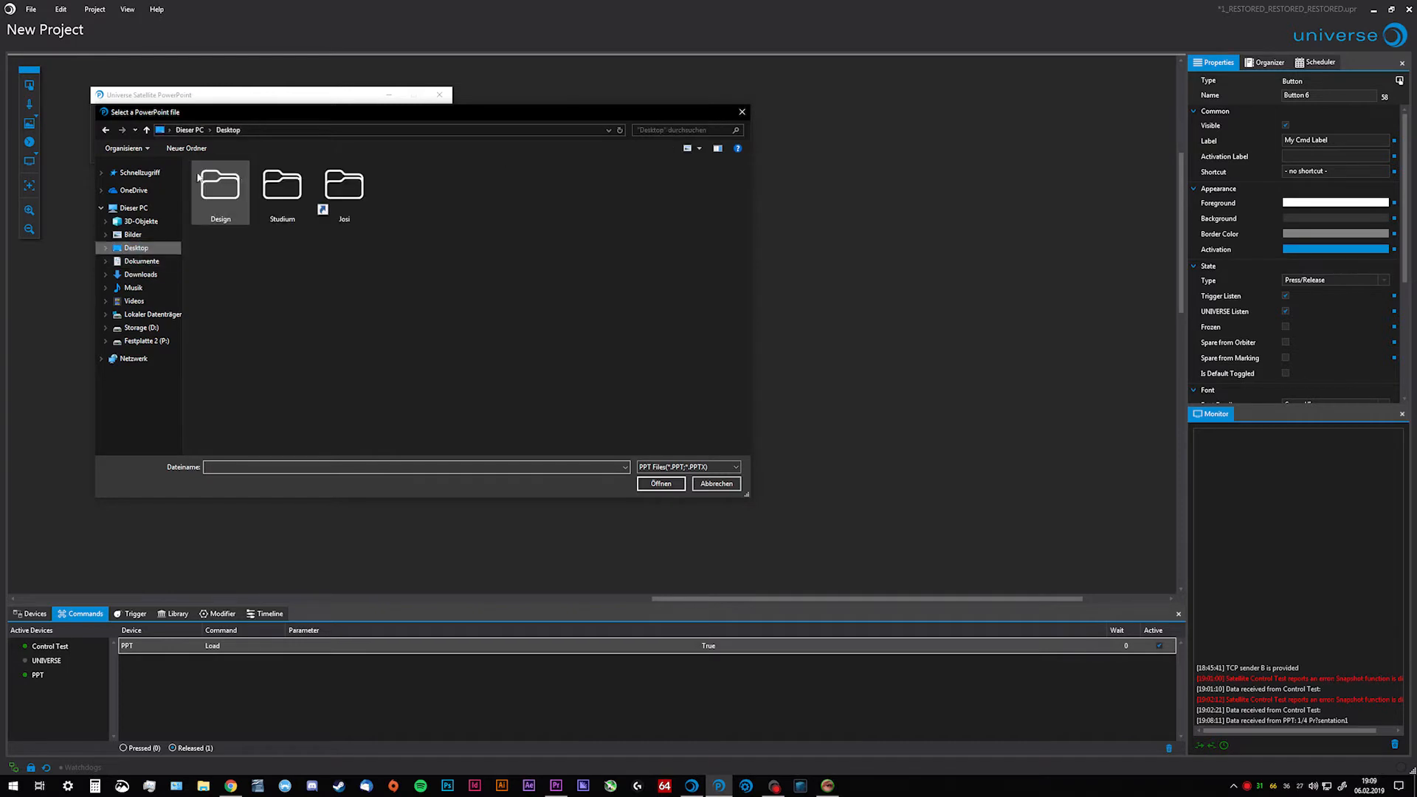
double_click(220, 193)
double_click(280, 266)
double_click(221, 273)
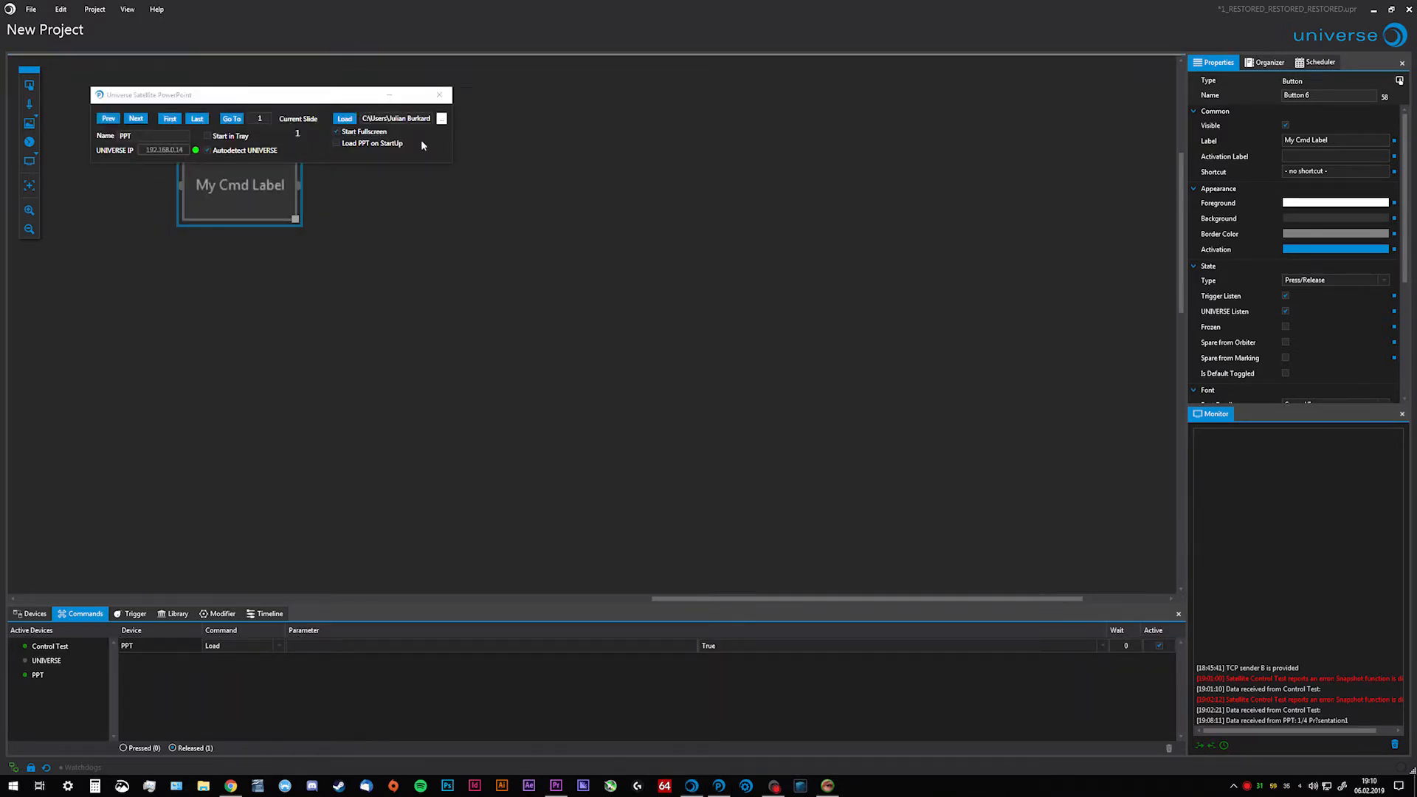
Copy the presentation's full path from the satellite into the button's Load command parameter and move the button slightly up.
double_click(390, 117)
double_click(391, 115)
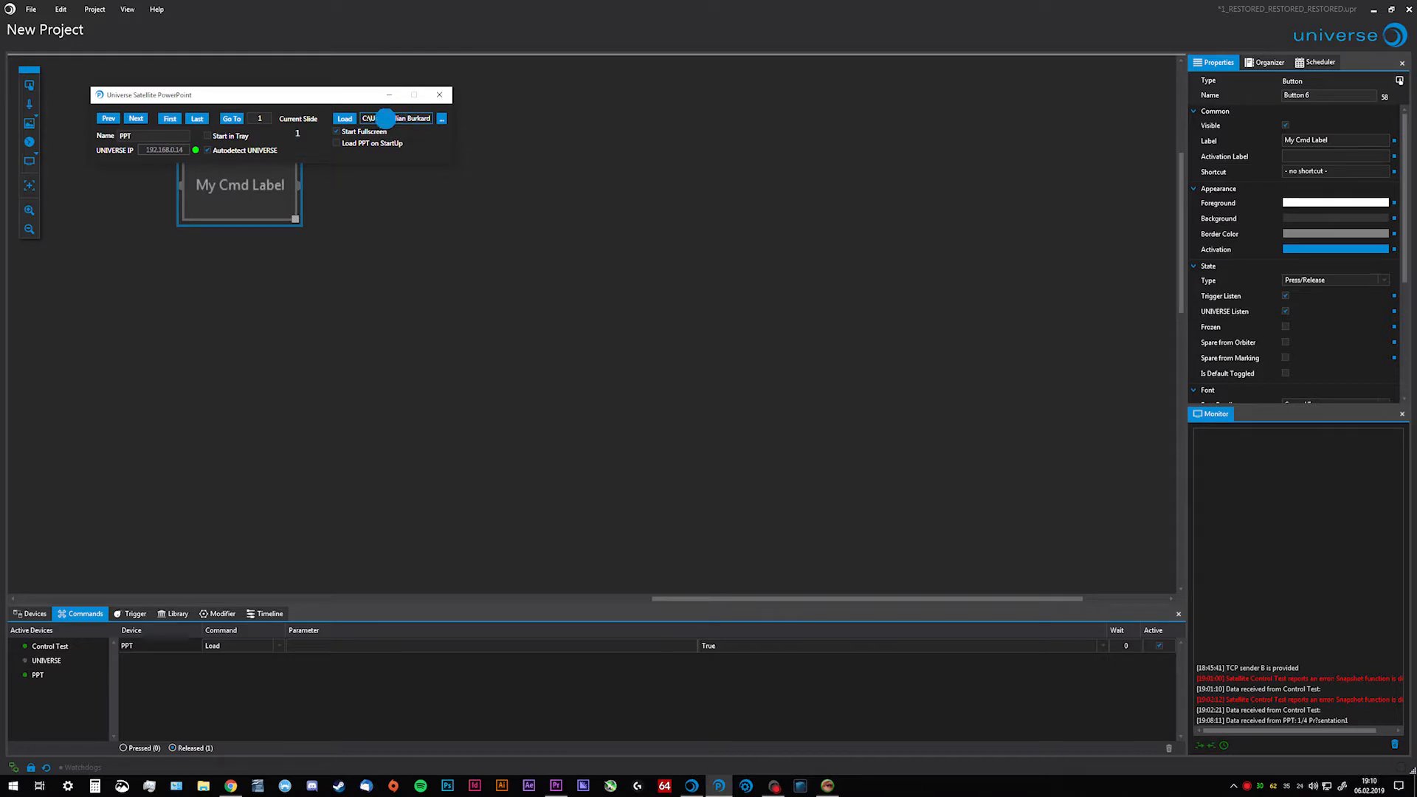
left_click(390, 116)
key("ctrl+a")
left_click(322, 211)
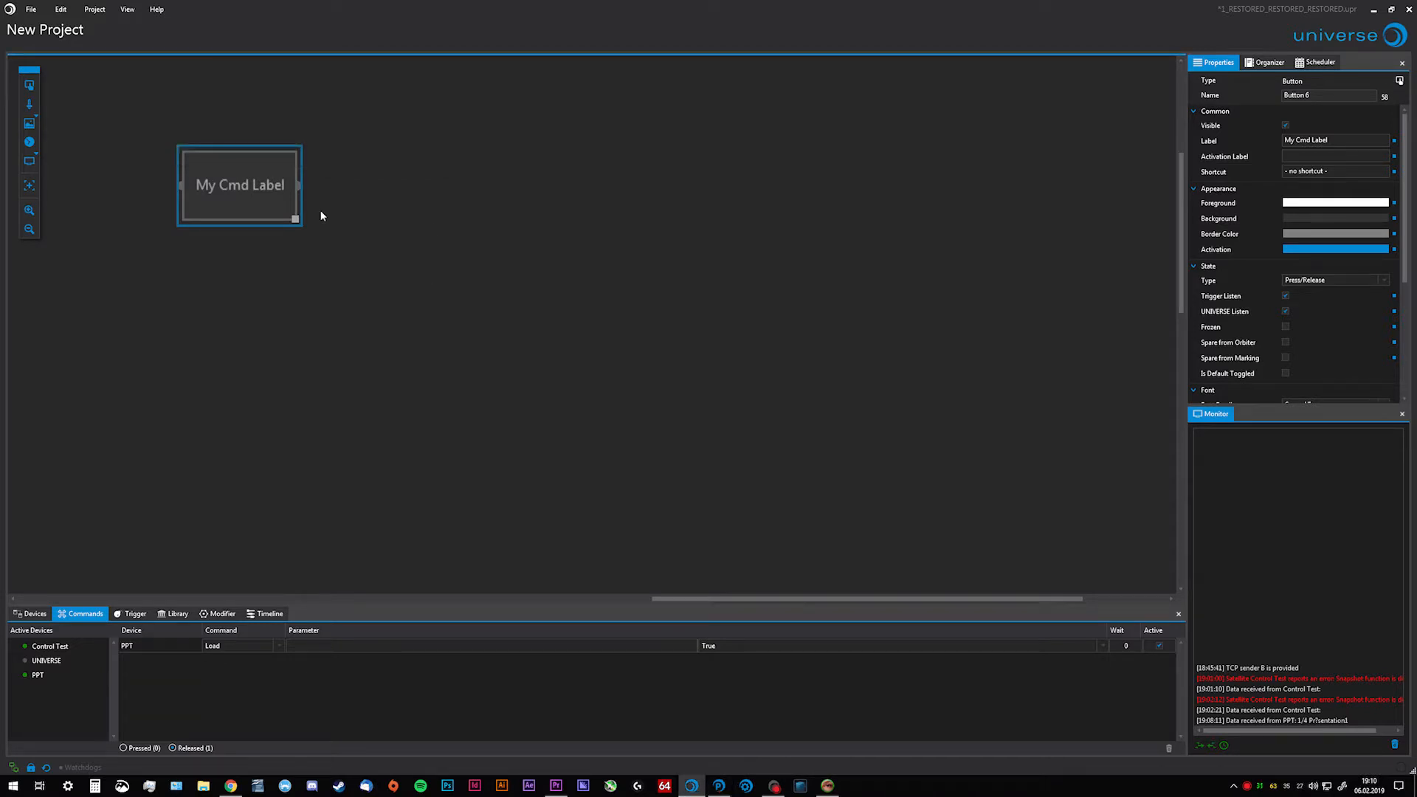
left_click(272, 179)
left_click(322, 648)
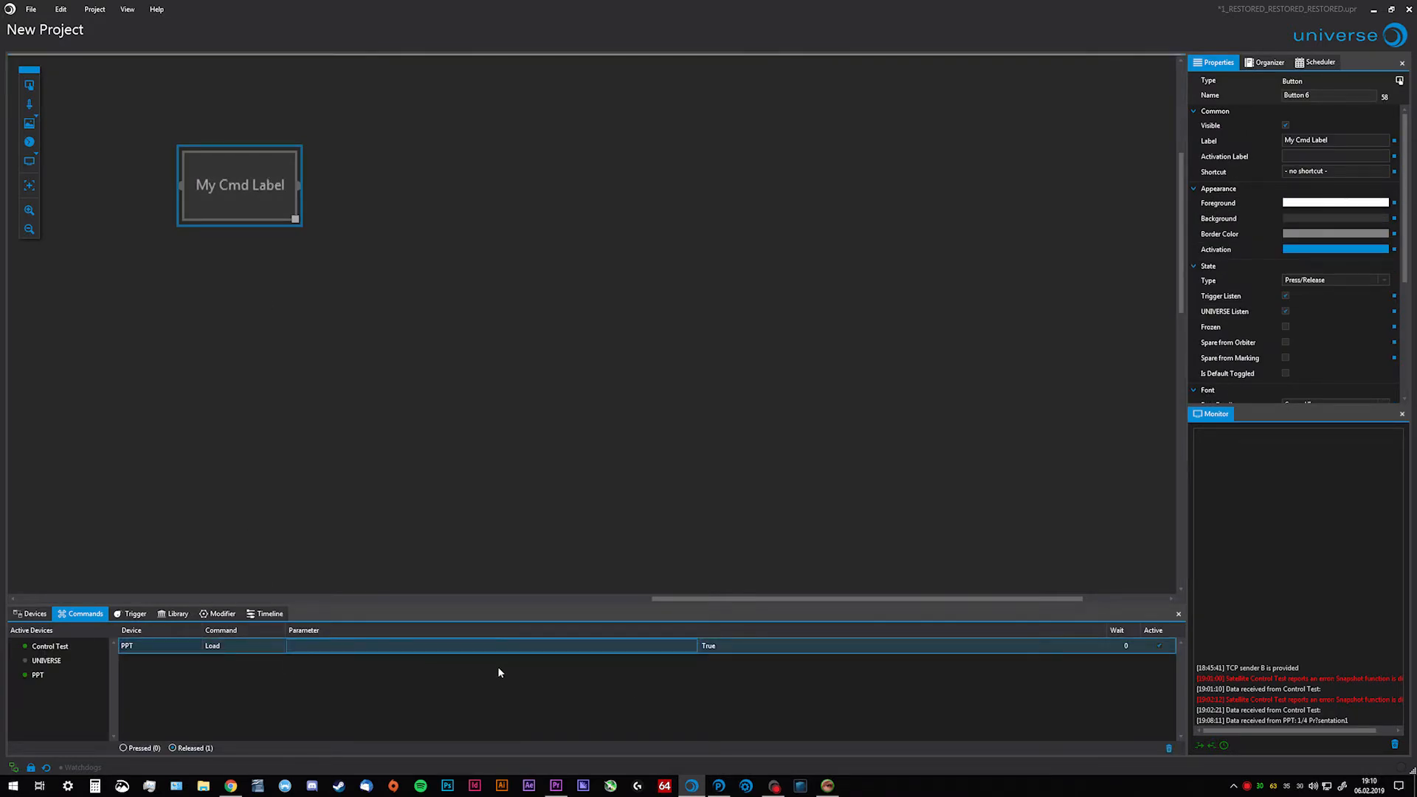
key("ctrl+v")
left_click(512, 516)
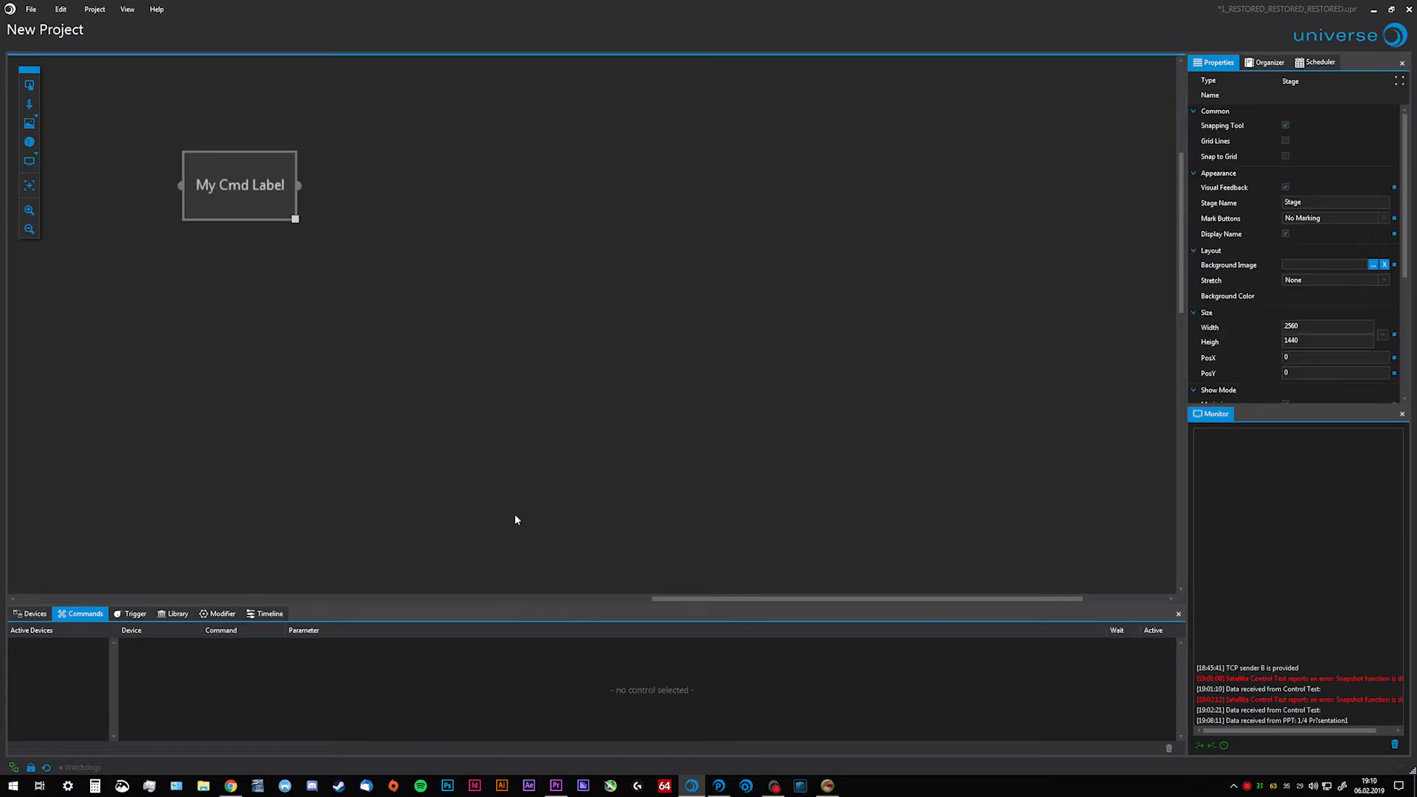
left_click_drag(283, 213, 283, 207)
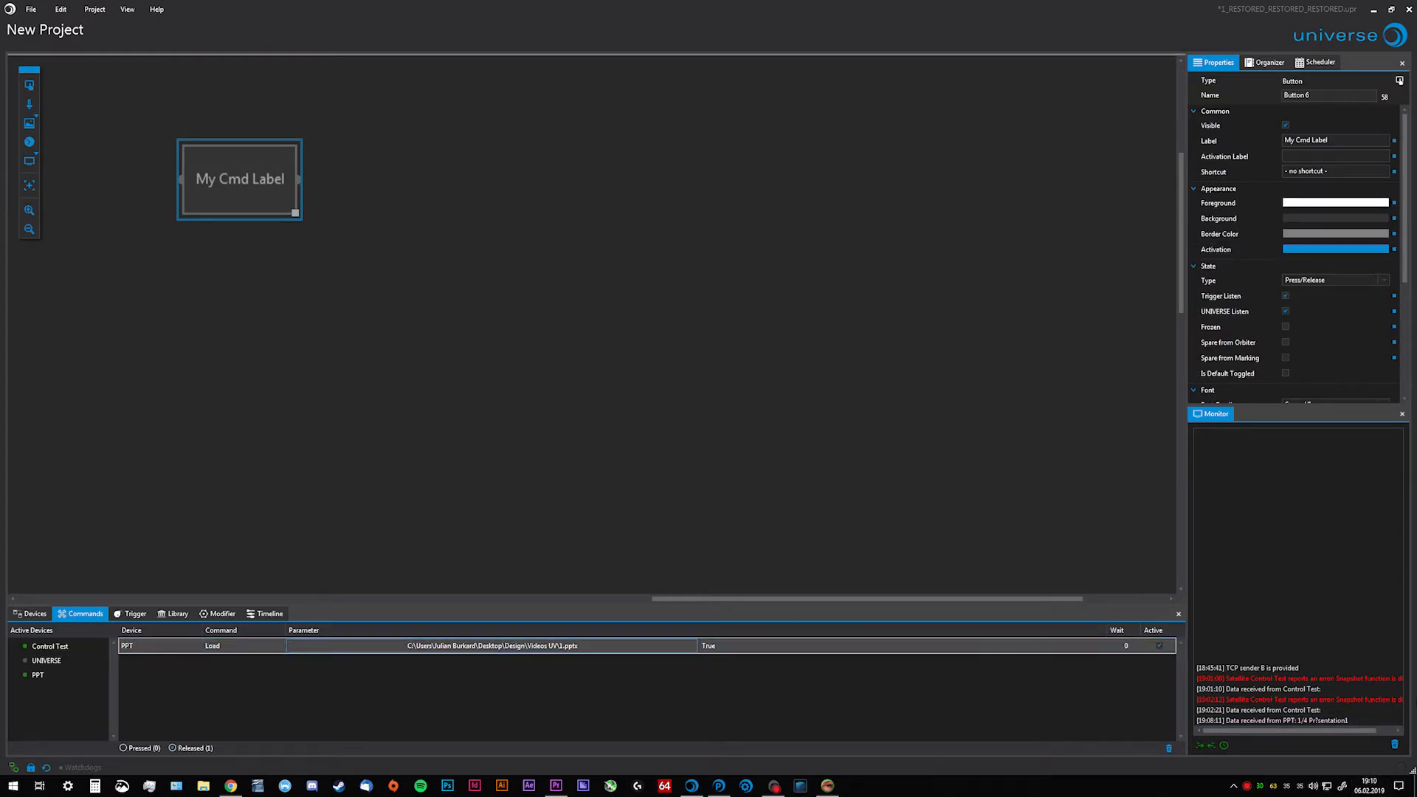
Run the button to load the presentation and switch to its PowerPoint slide show.
left_click(606, 369)
left_click(273, 196)
left_click(260, 182)
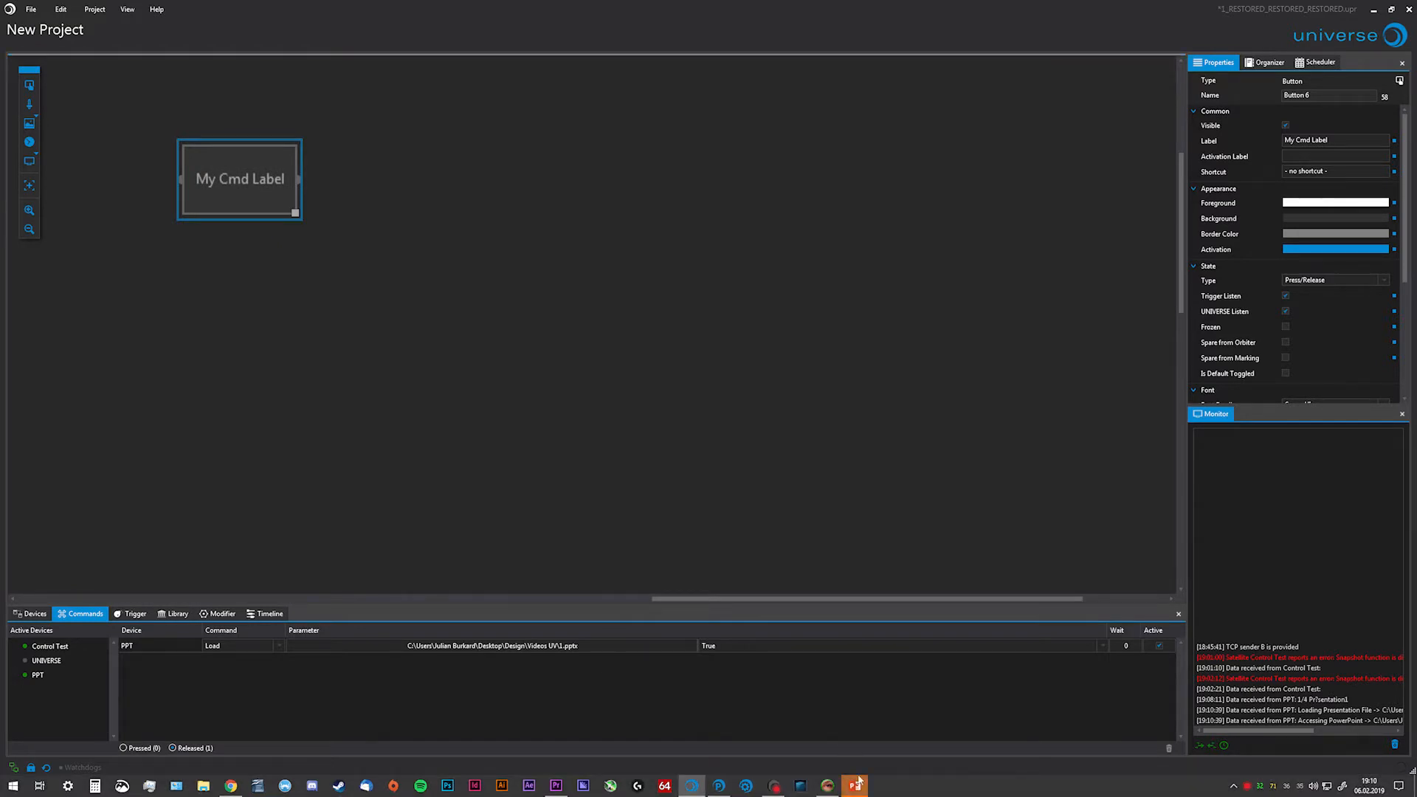
left_click(856, 786)
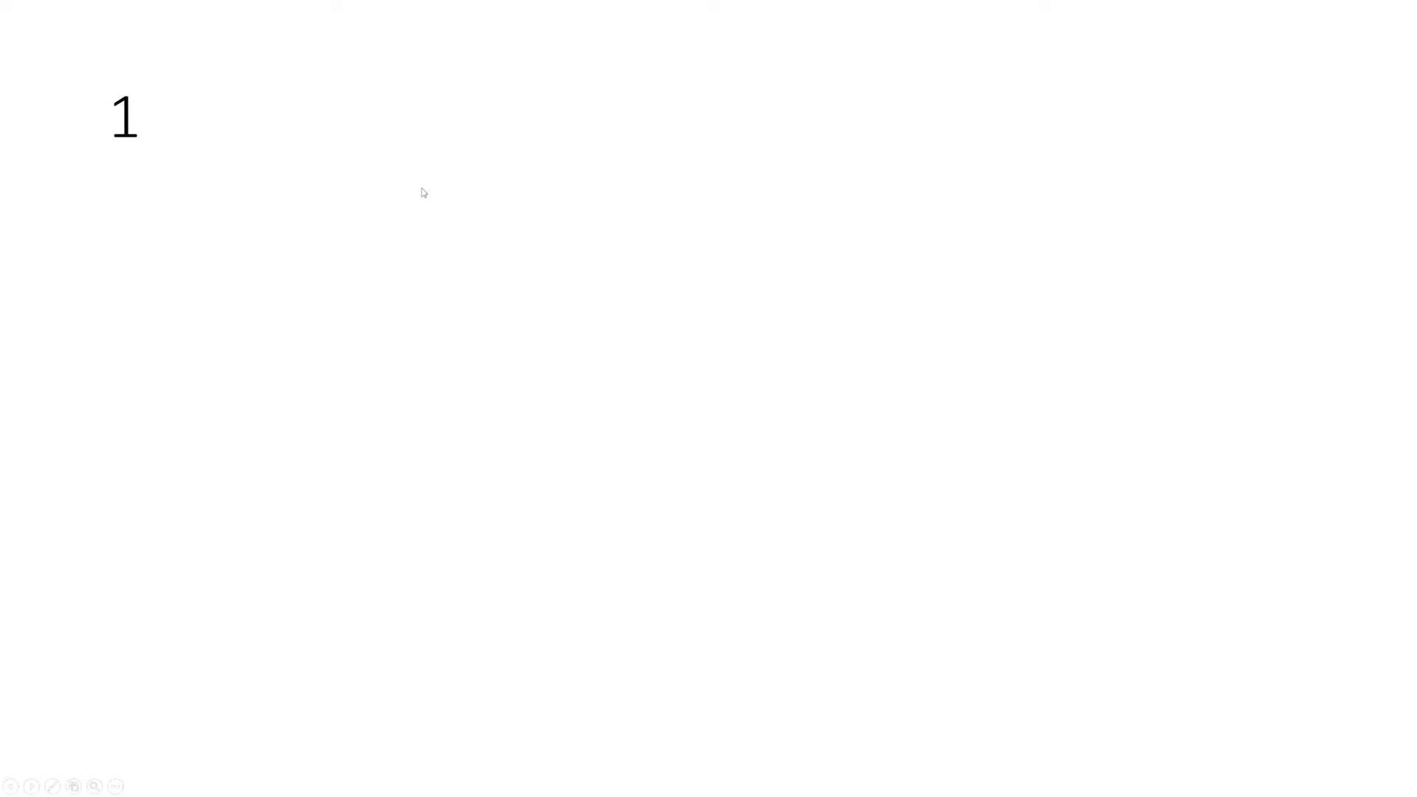
End the slide show and bring up the PowerPoint satellite window to view its Start Fullscreen option.
key("Escape")
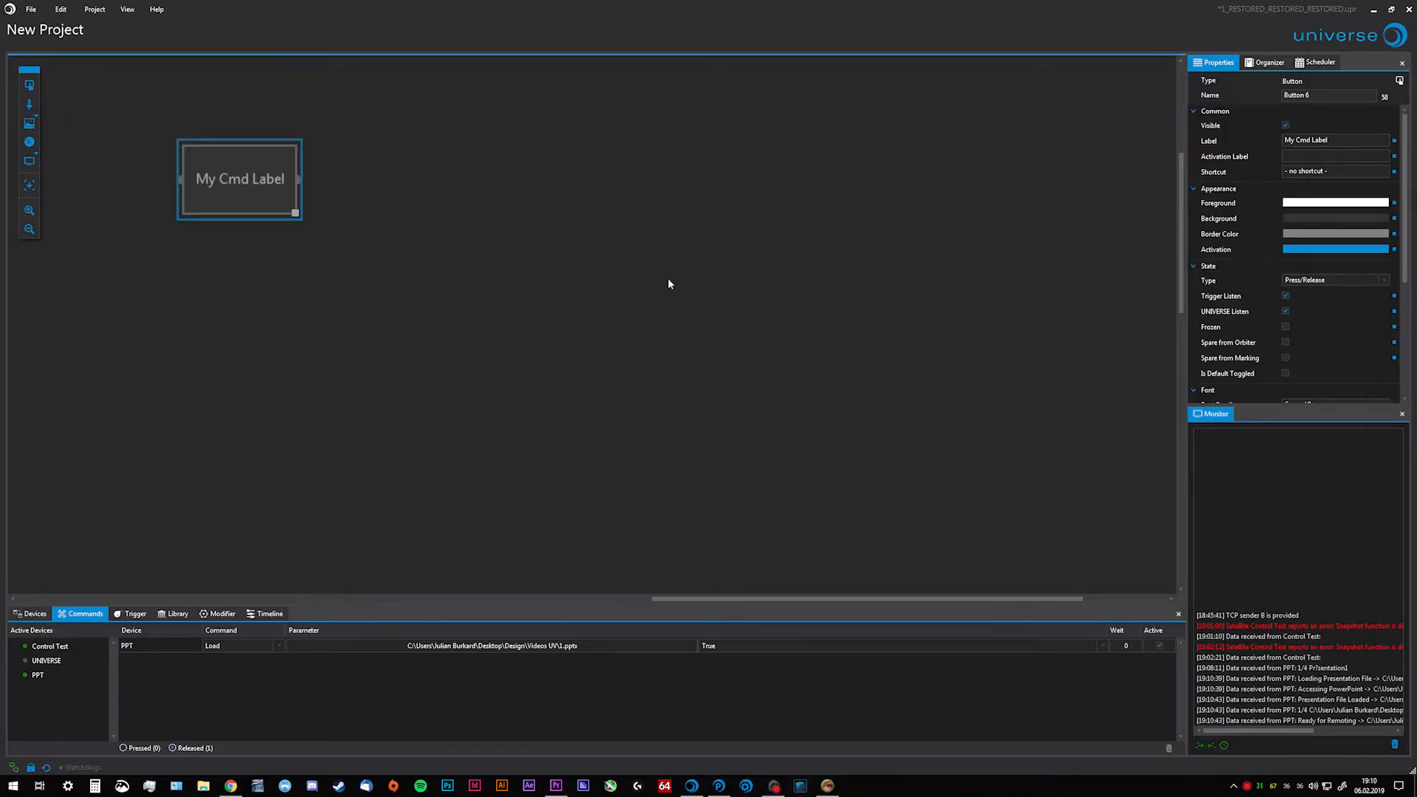
left_click(729, 791)
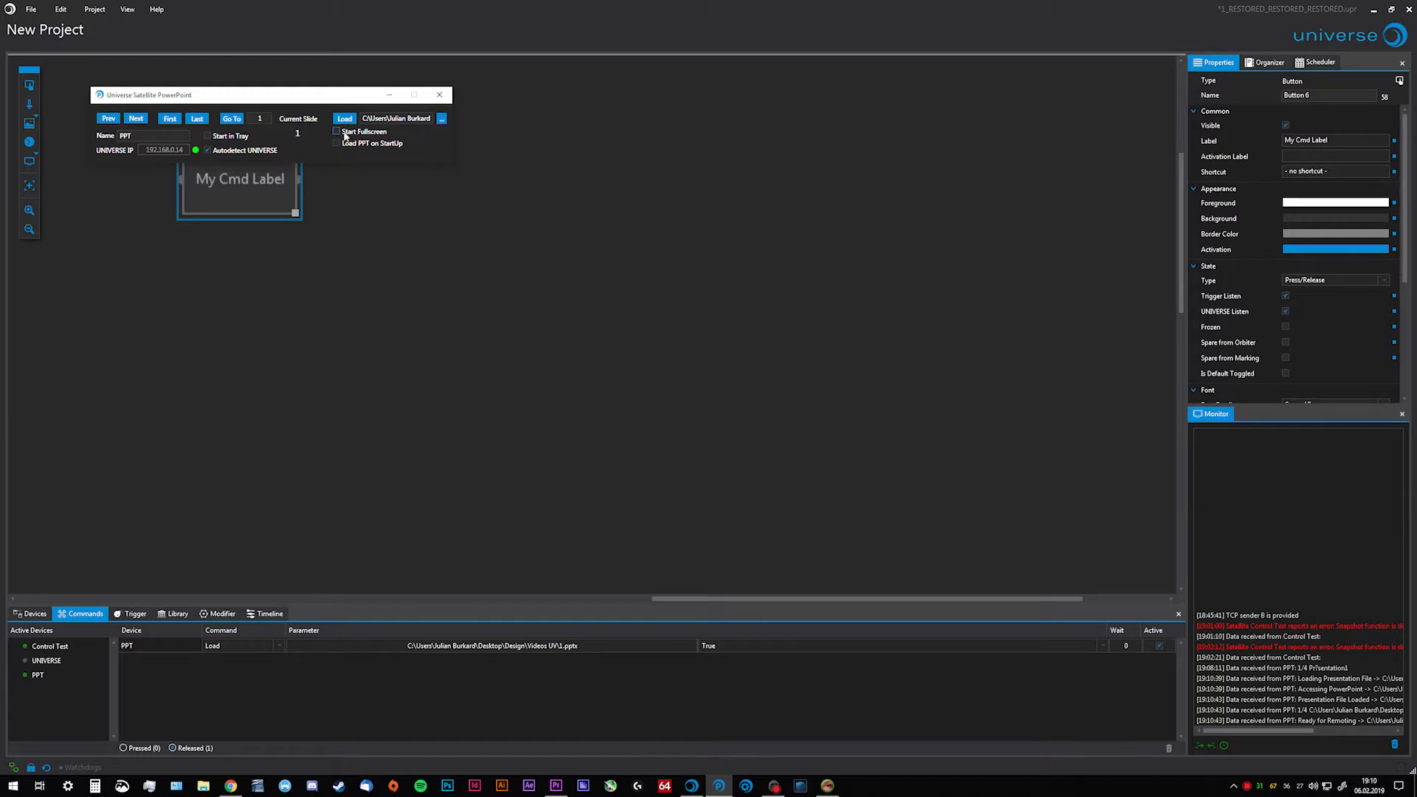
left_click(588, 253)
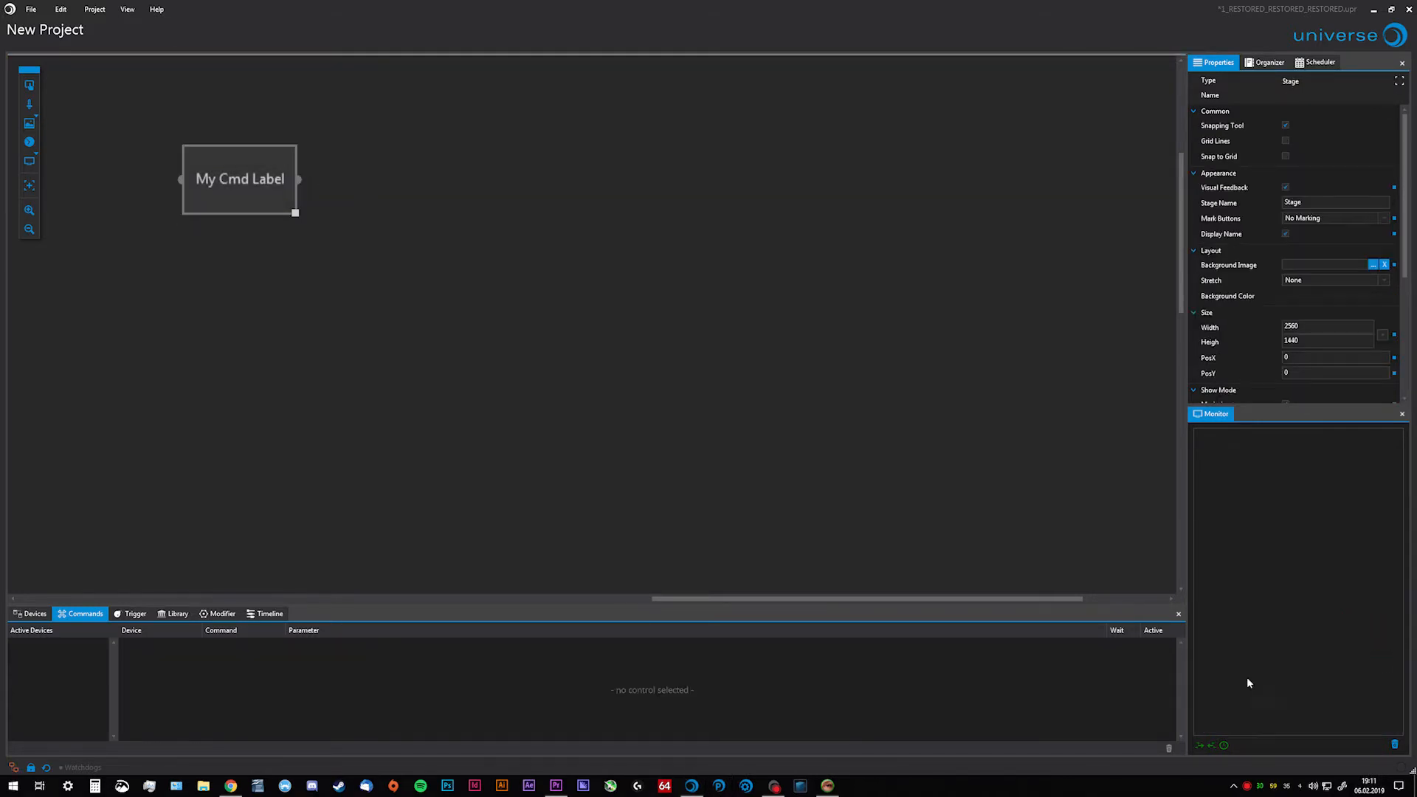
Set the last parameter of the button's Load command to False and run the button to load the presentation.
left_click(288, 221)
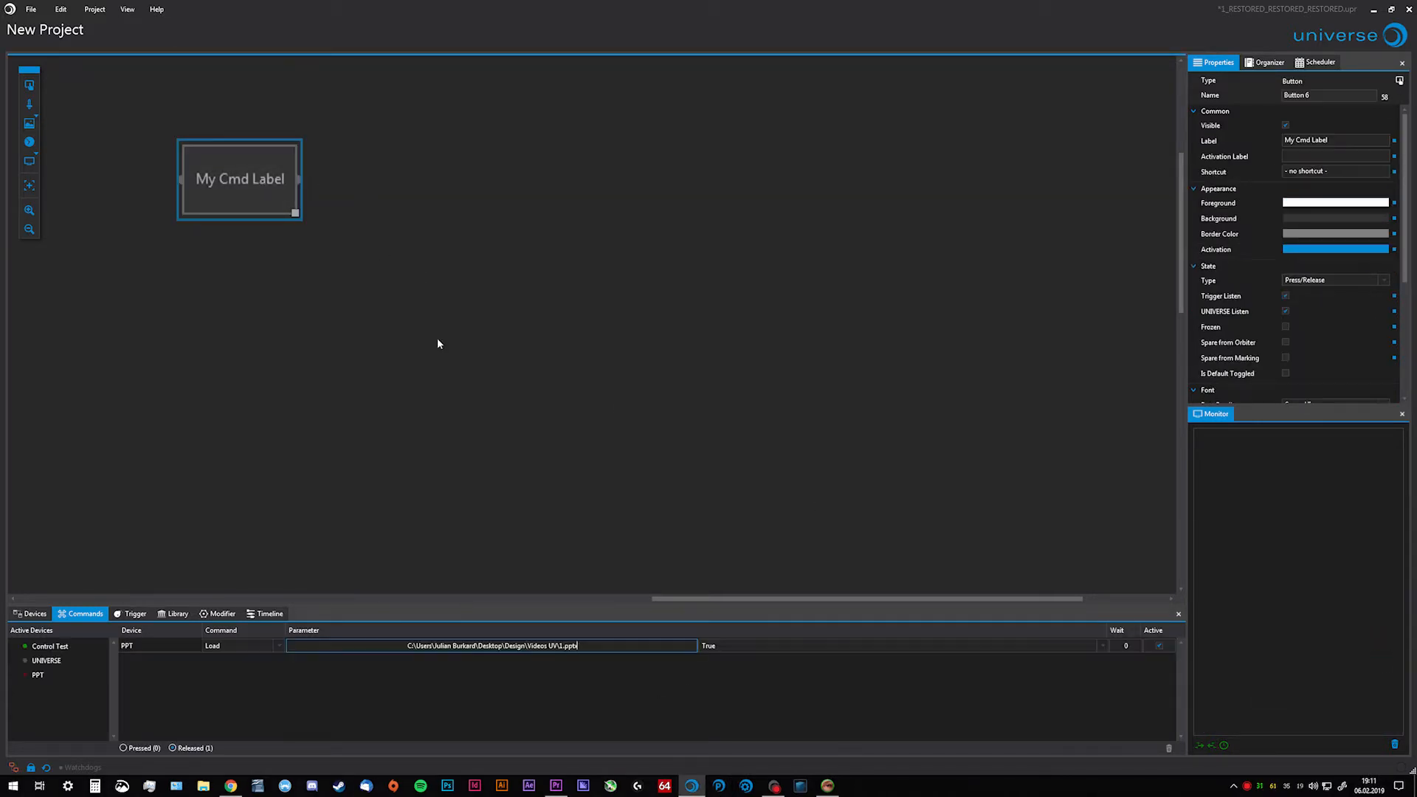
left_click(868, 647)
left_click(836, 670)
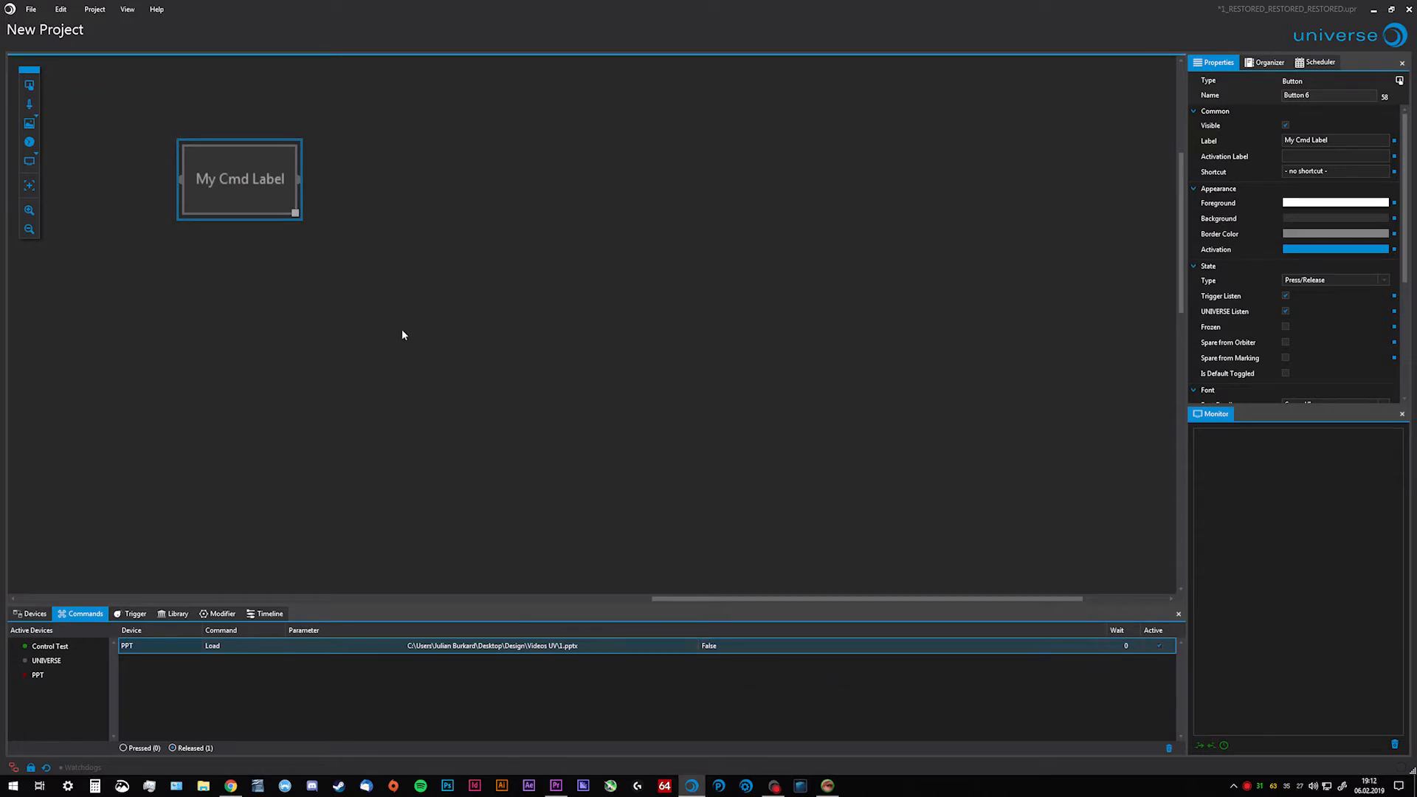
left_click(267, 202)
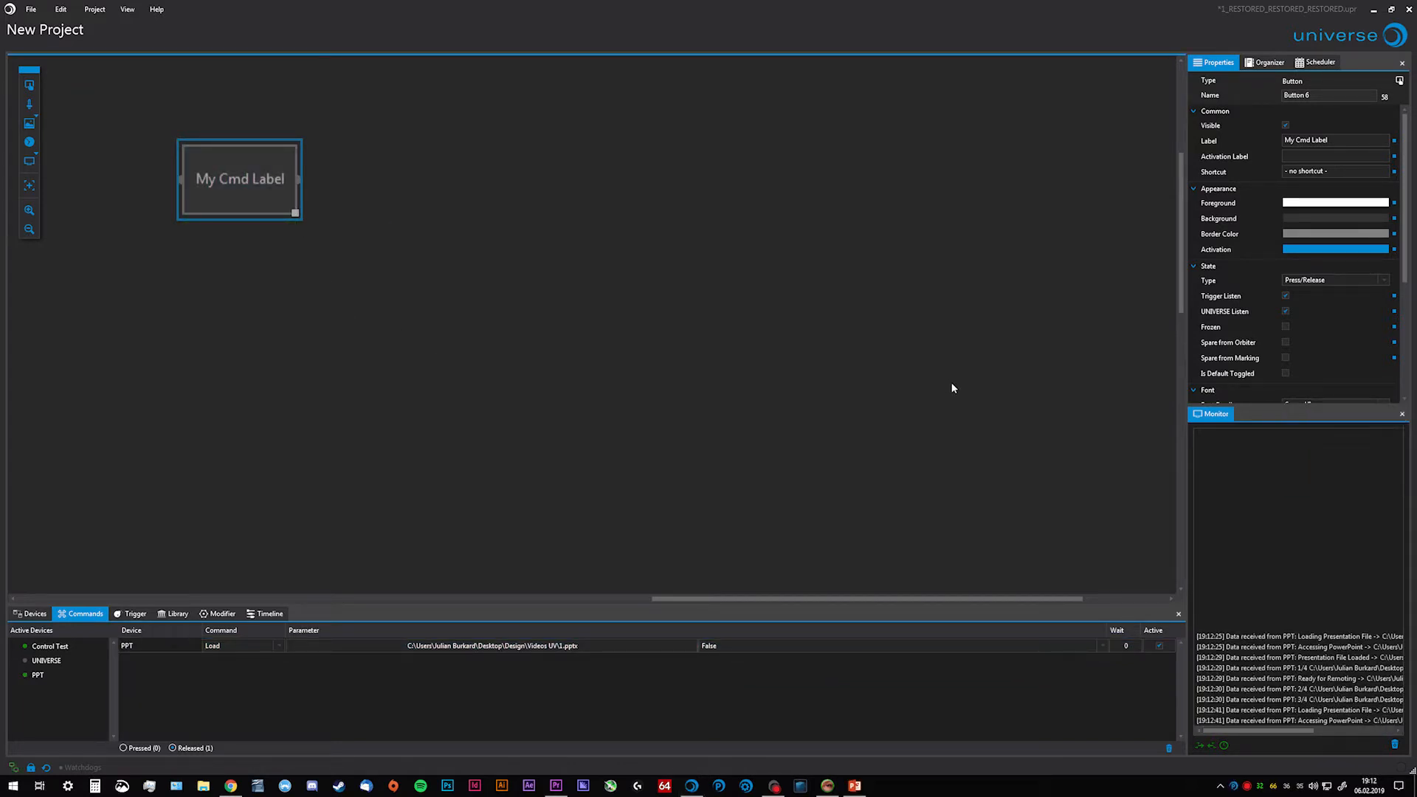
Switch to the loaded 1.pptx in PowerPoint and arrange its window side by side with Universe.
left_click(855, 787)
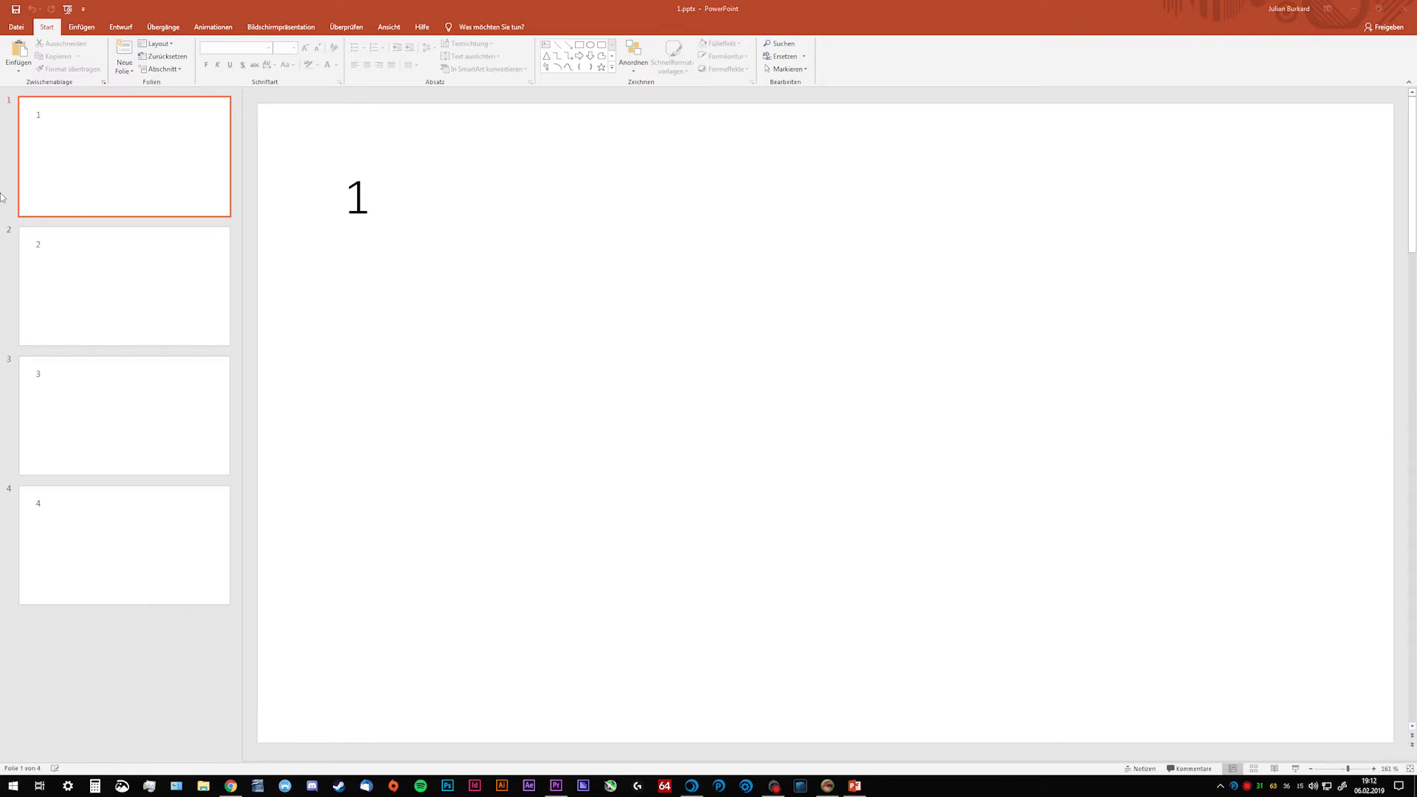
left_click_drag(346, 9, 1416, 79)
left_click(432, 267)
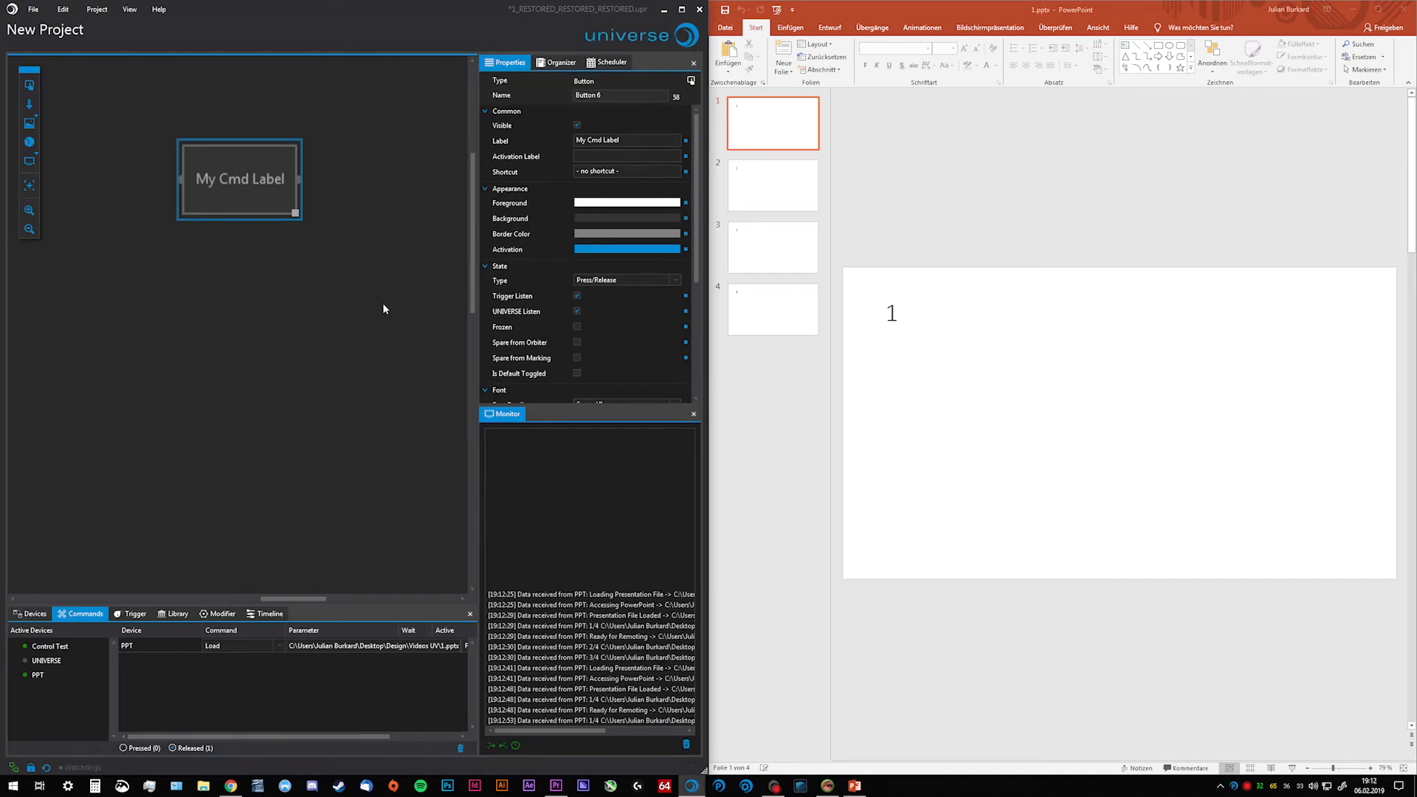
Place a second button to the right of the Load button, then shift both buttons left into one row.
left_click(337, 252)
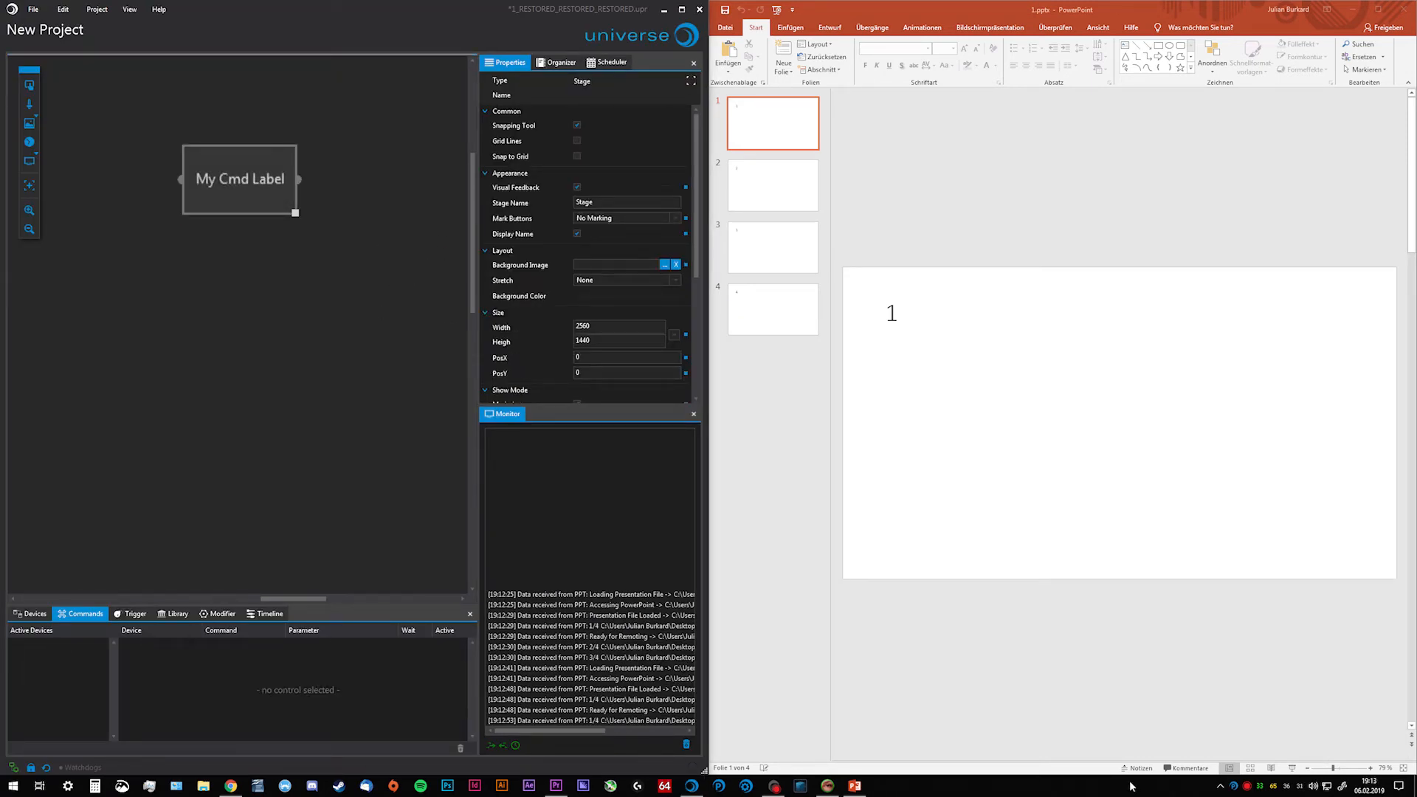
left_click(181, 289)
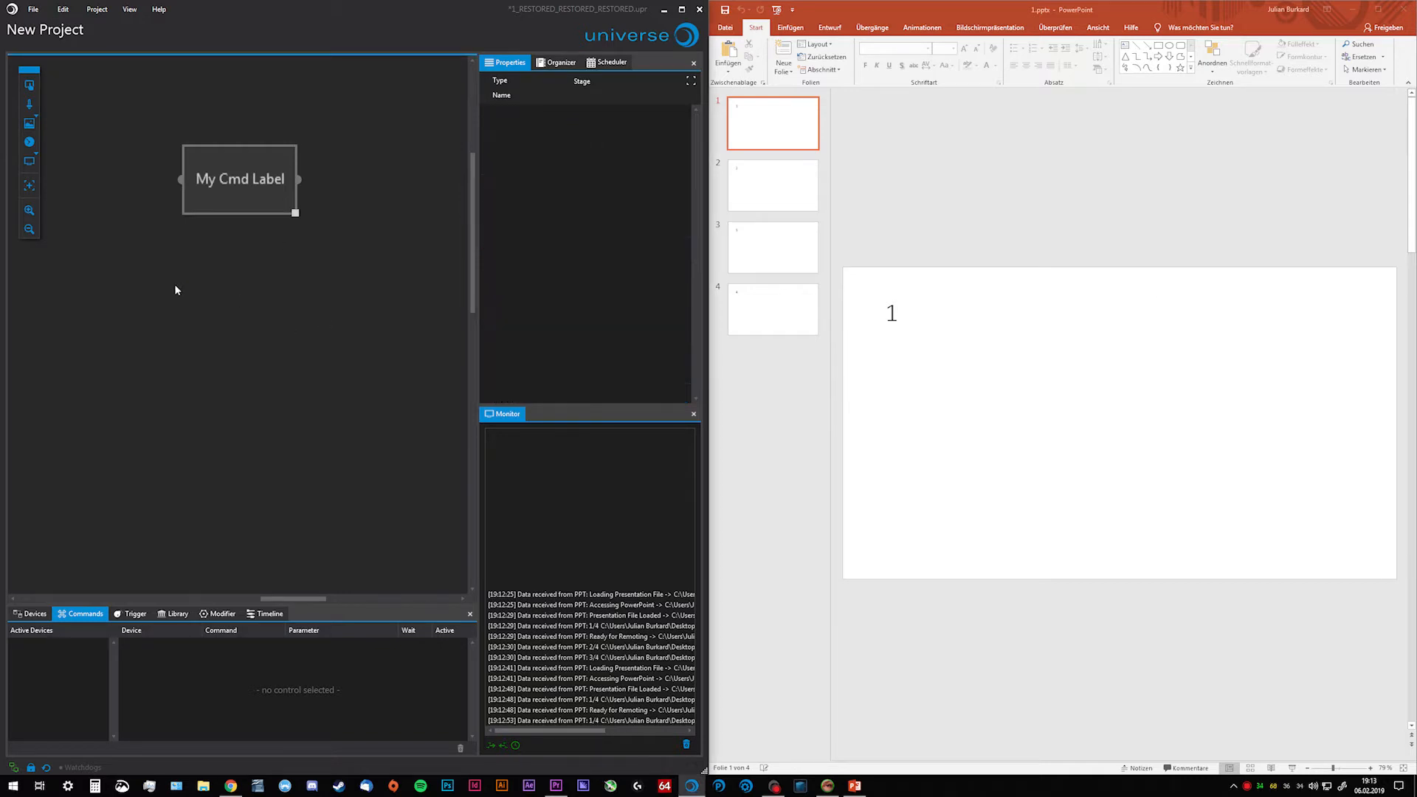
left_click_drag(29, 85, 398, 200)
left_click_drag(250, 172, 161, 170)
left_click_drag(355, 179, 307, 181)
Assign the second button the PPT device's Navigate command with the parameter Next.
left_click_drag(41, 675, 155, 636)
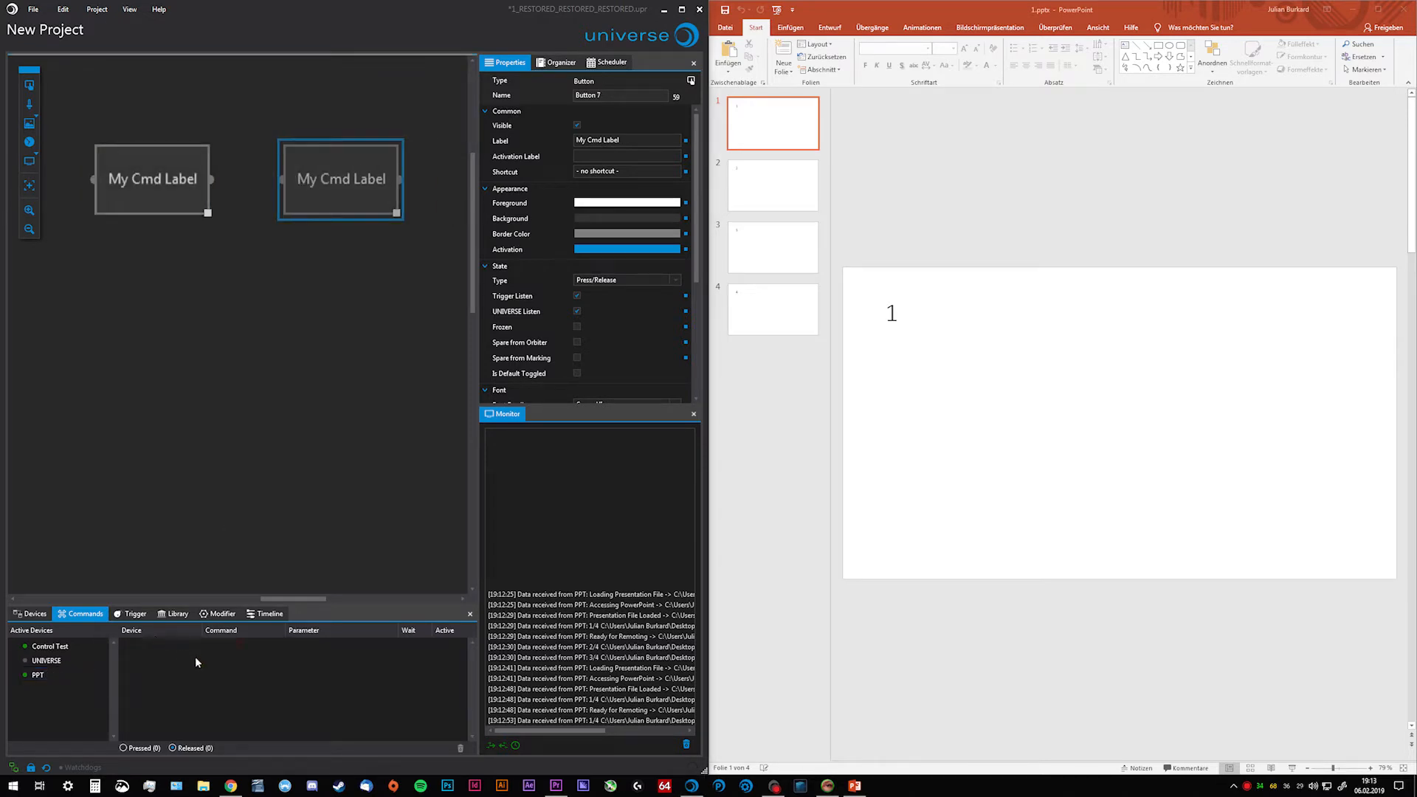
left_click_drag(53, 679, 244, 653)
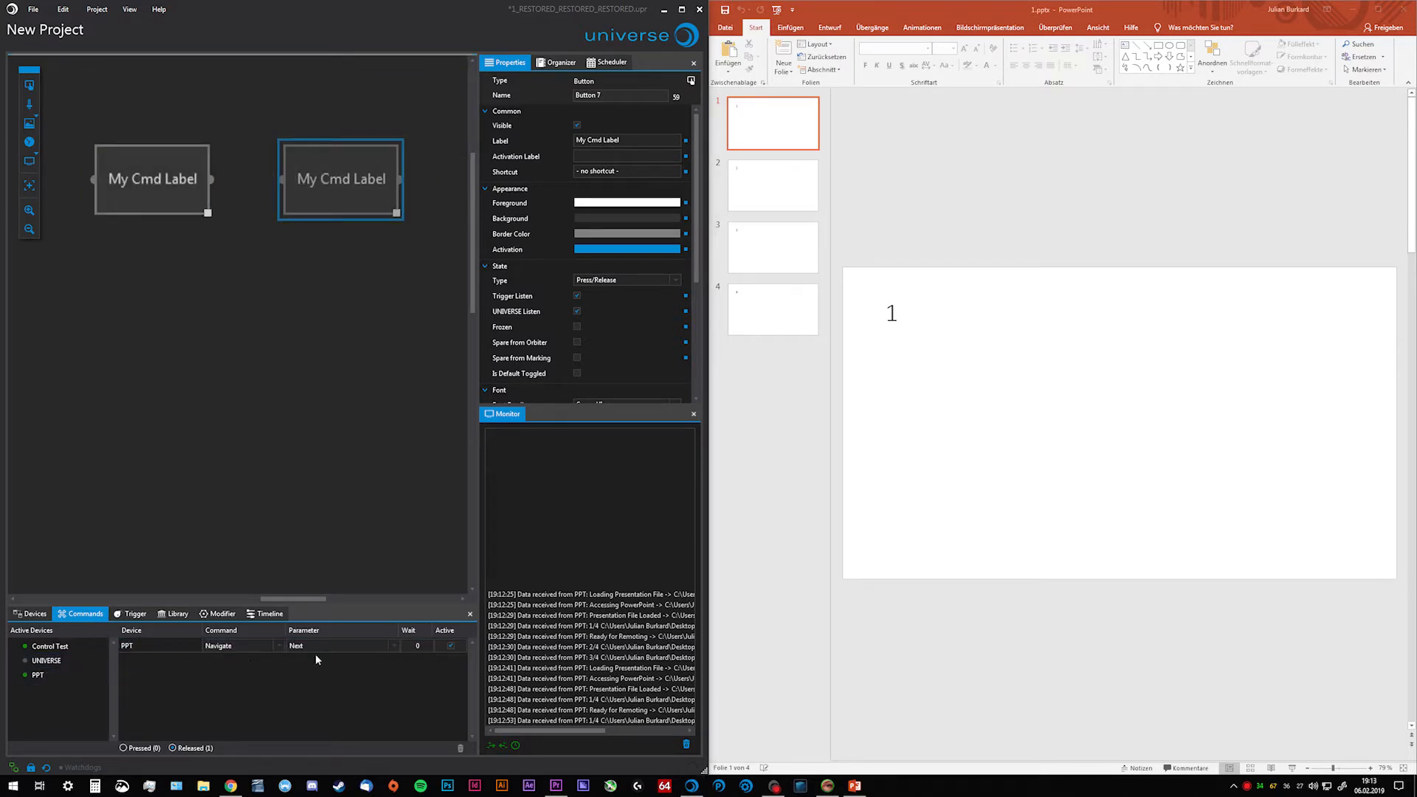
left_click(316, 654)
left_click(319, 659)
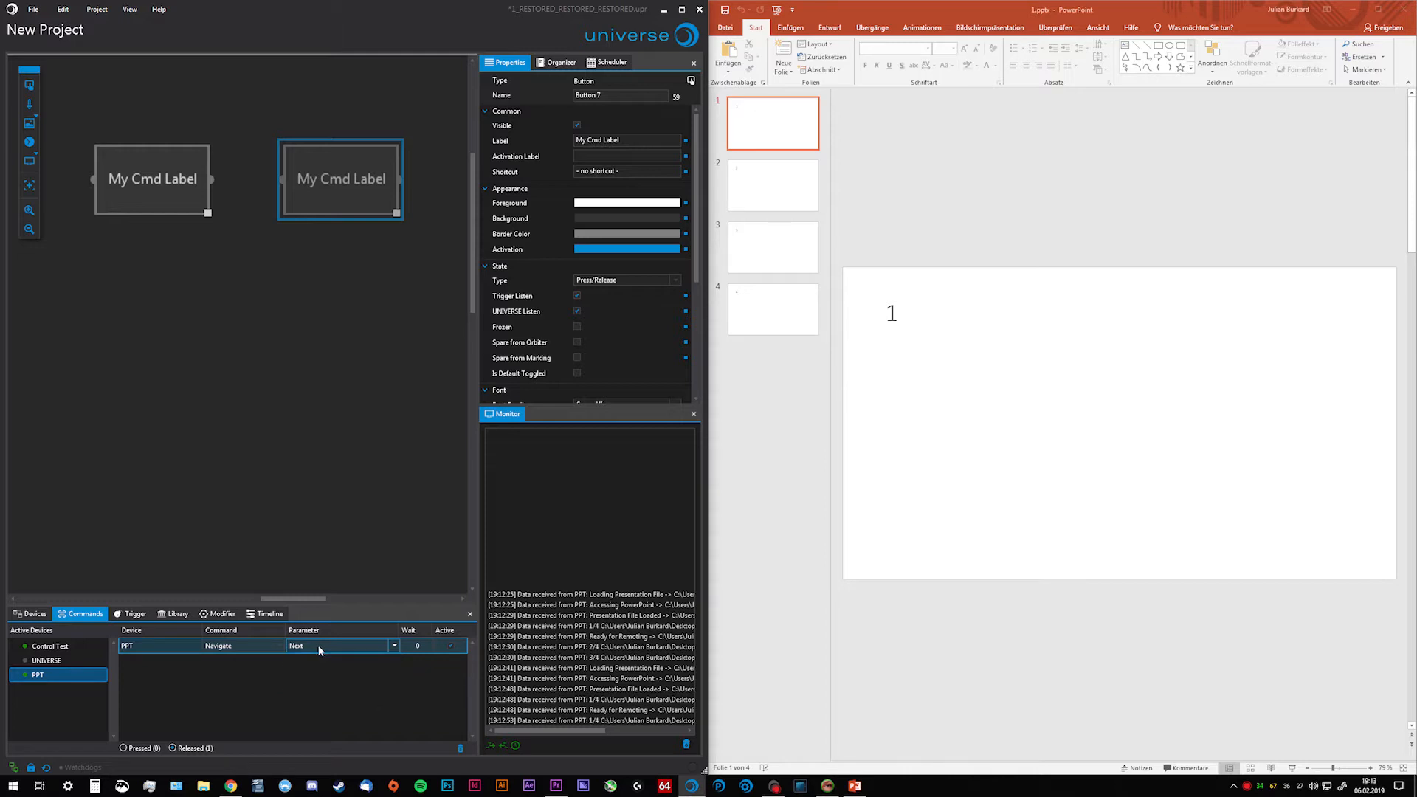
Run the Next button repeatedly to advance the presentation to slide 4.
left_click(351, 180)
left_click(351, 180)
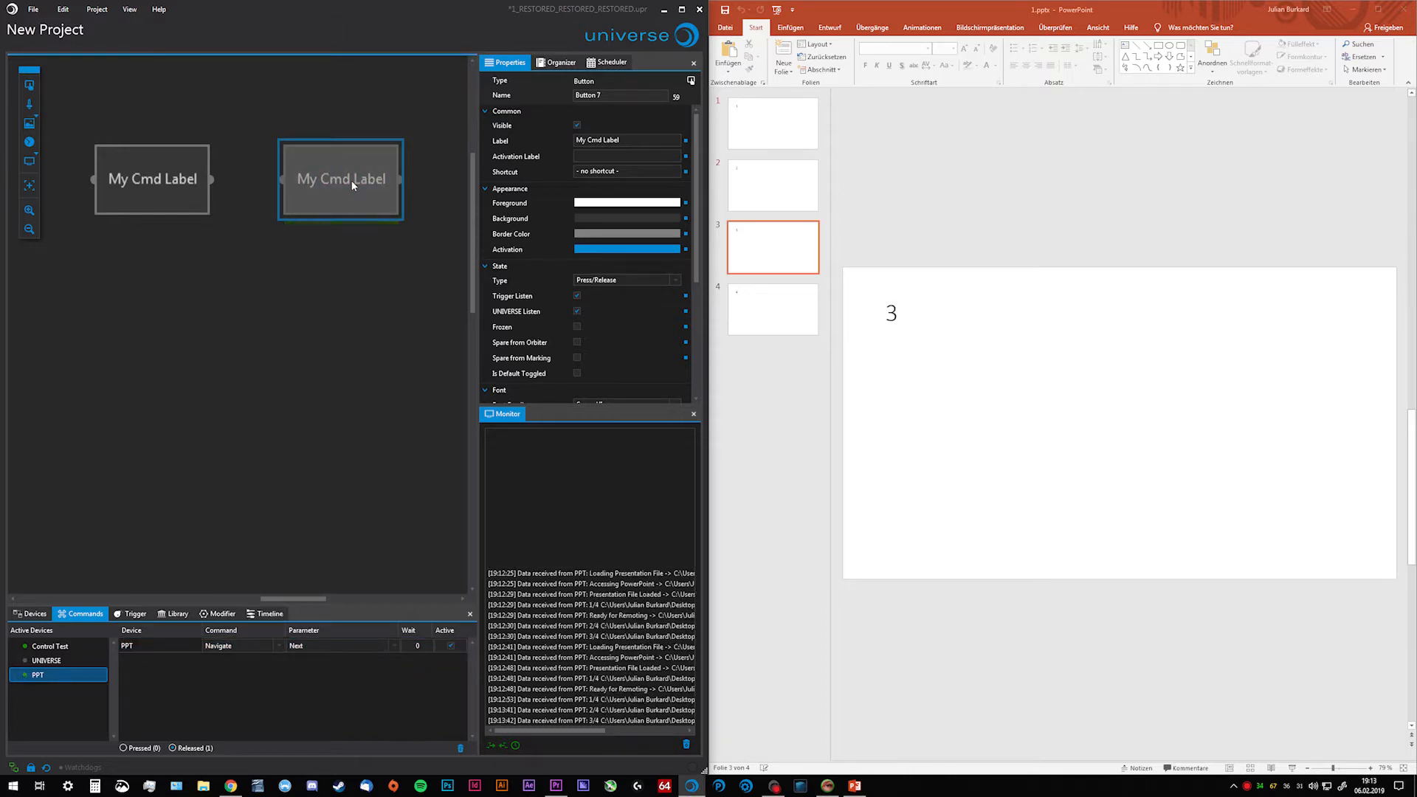
left_click(352, 181)
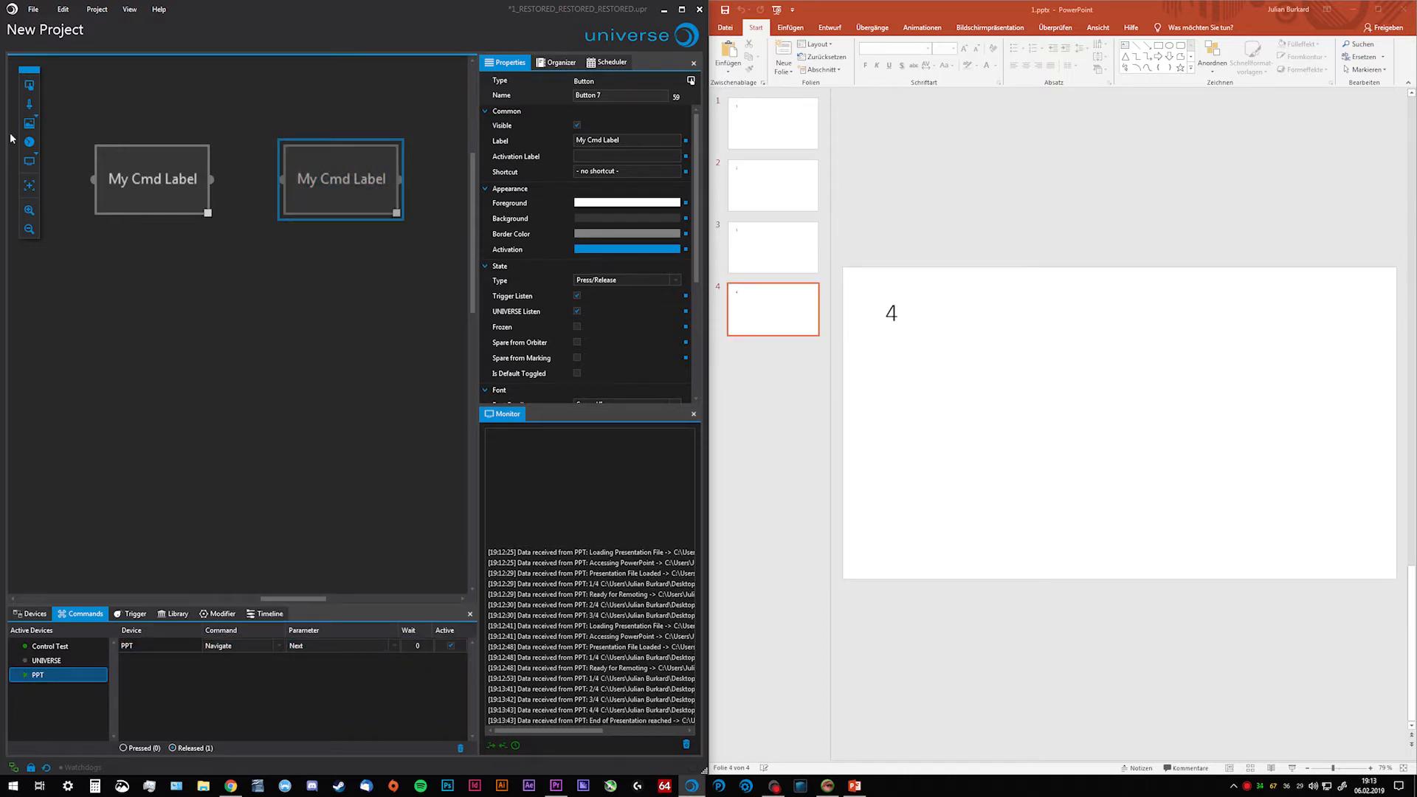
Place a third button below the Next button and assign it the PPT device's Navigate command with the parameter Prev.
left_click_drag(32, 85, 279, 271)
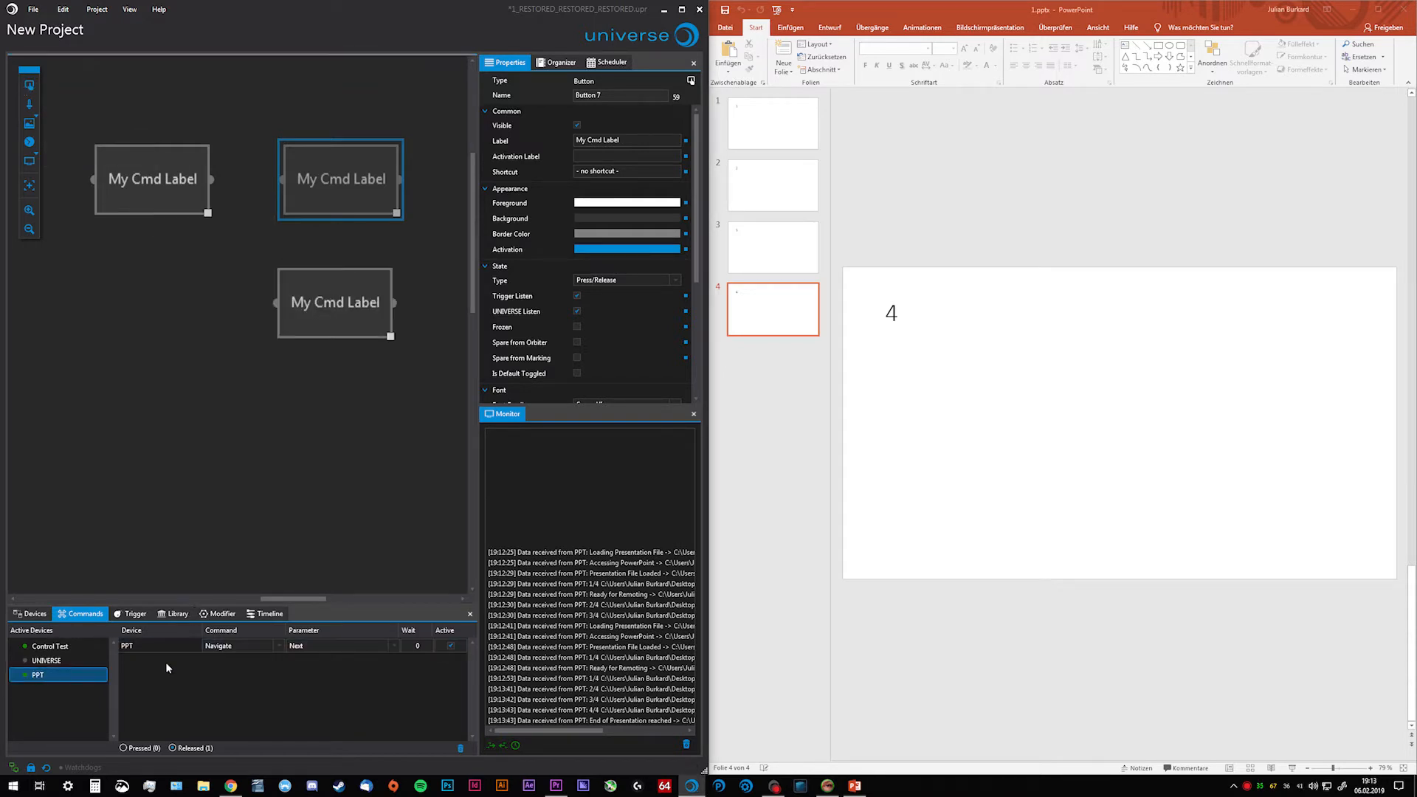
left_click(332, 310)
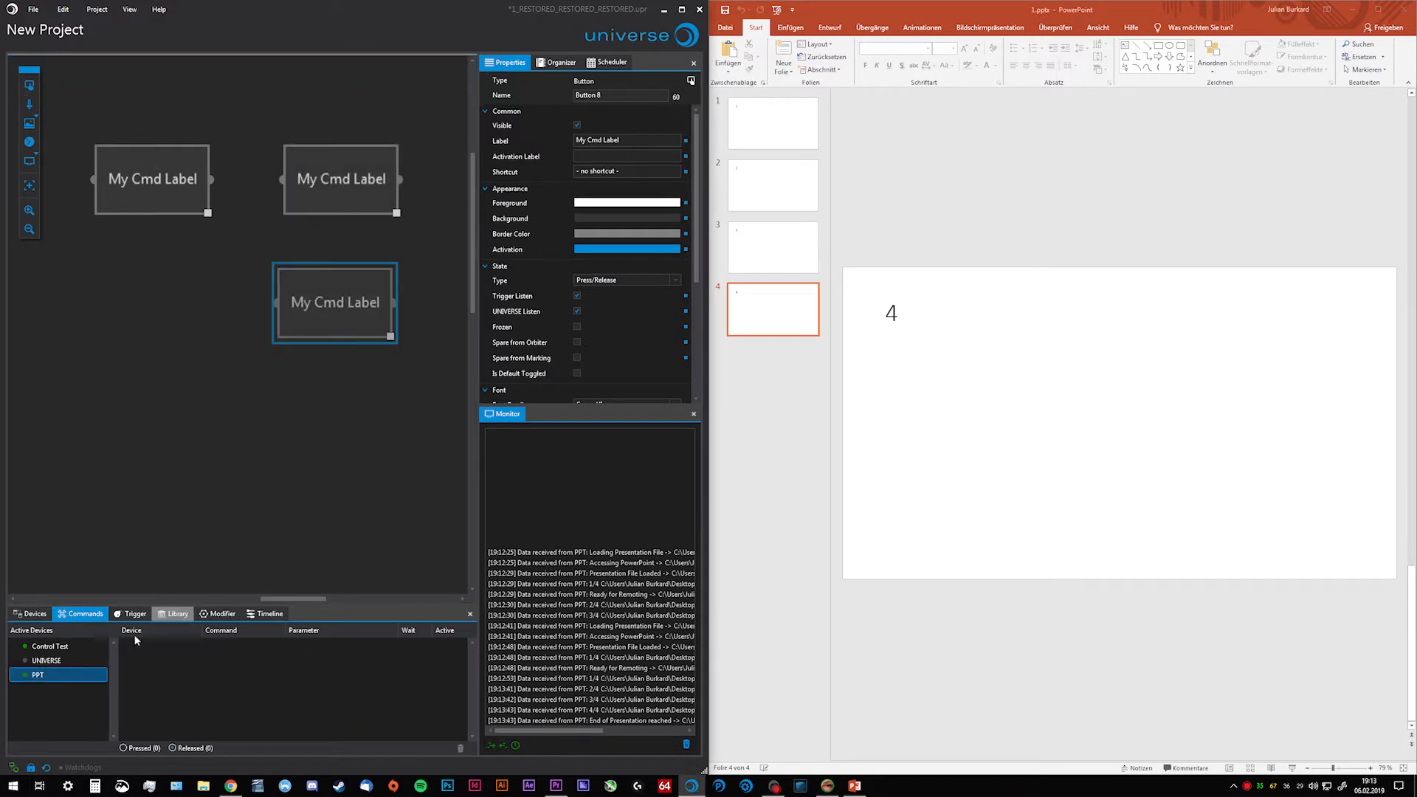
left_click_drag(81, 685, 198, 656)
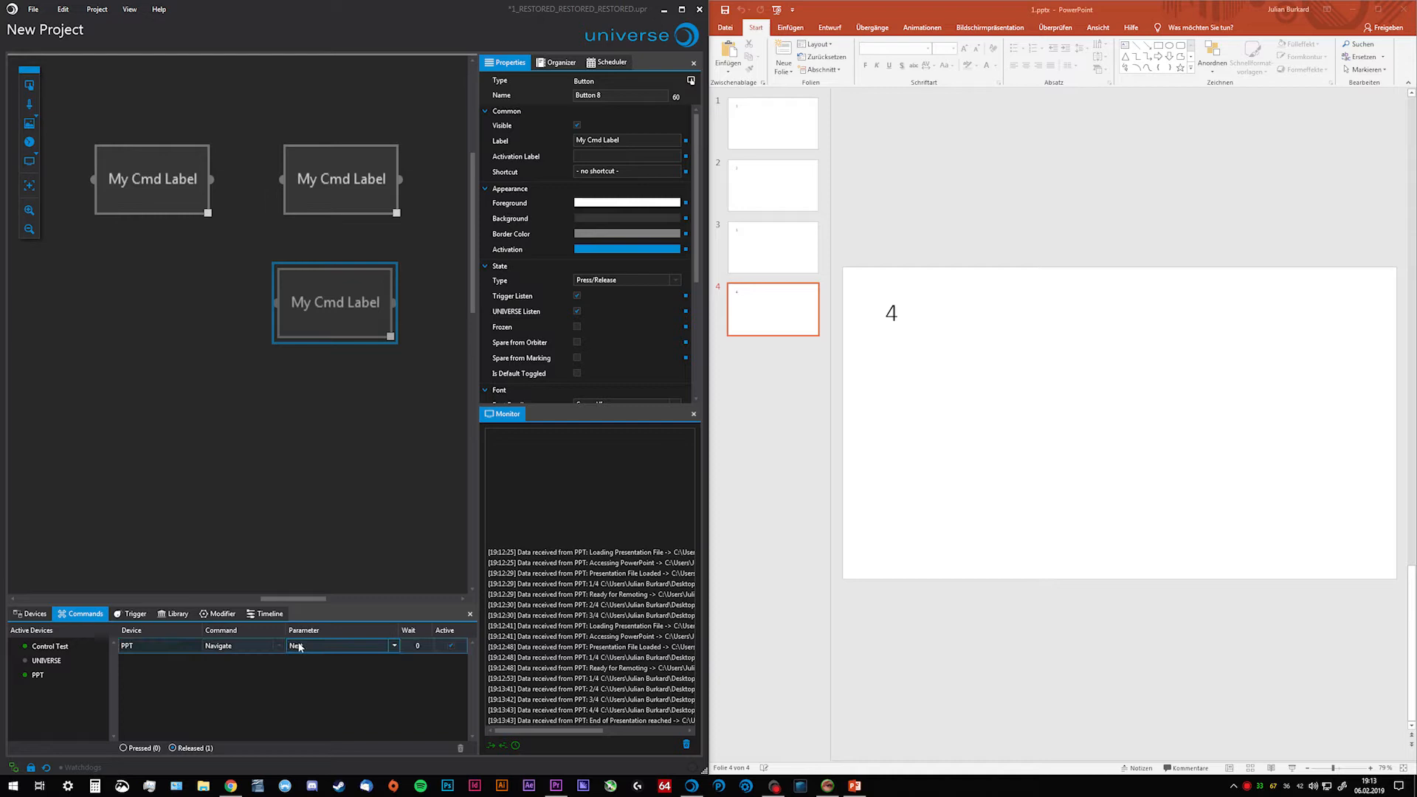
left_click(395, 646)
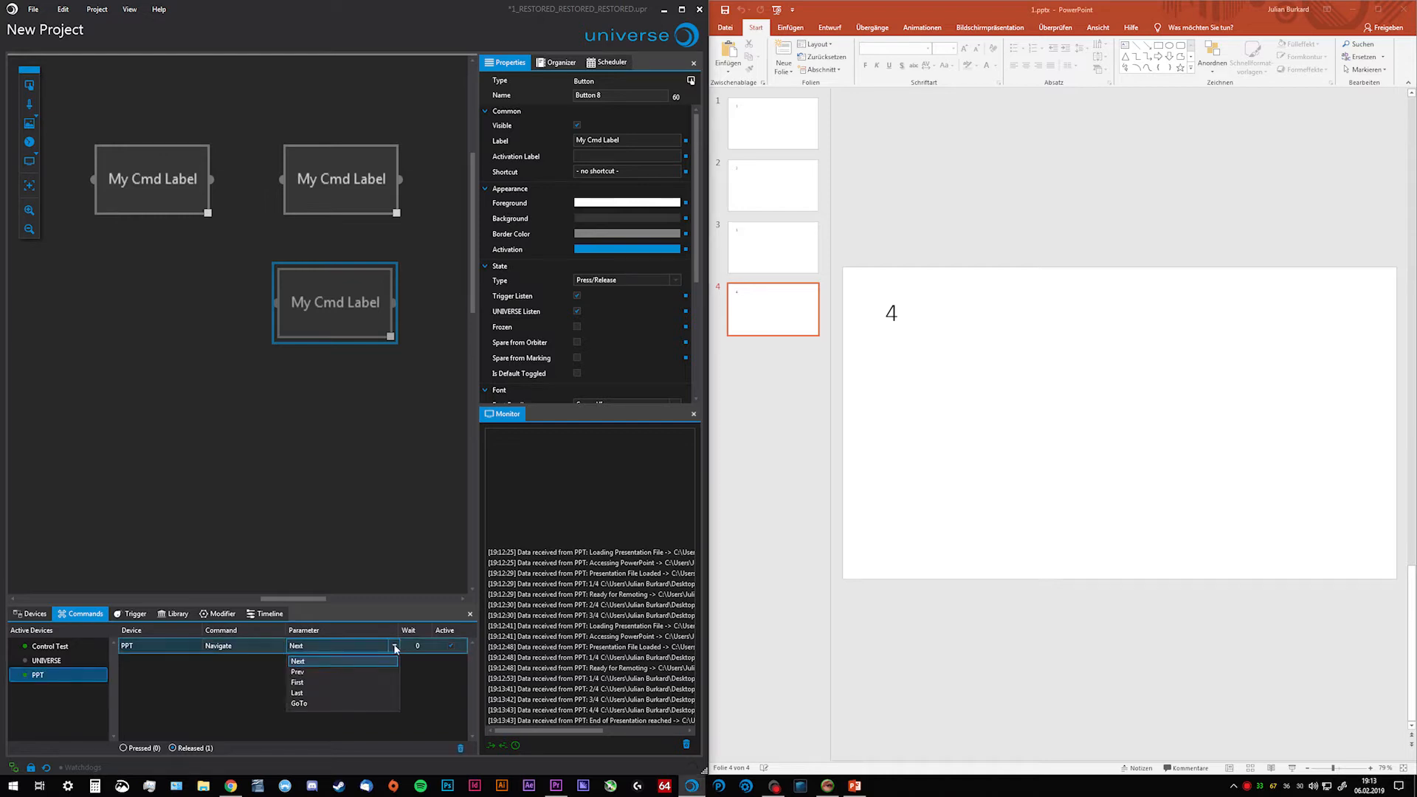
left_click(365, 668)
Run the Prev button repeatedly to return the presentation to slide 1.
left_click(348, 313)
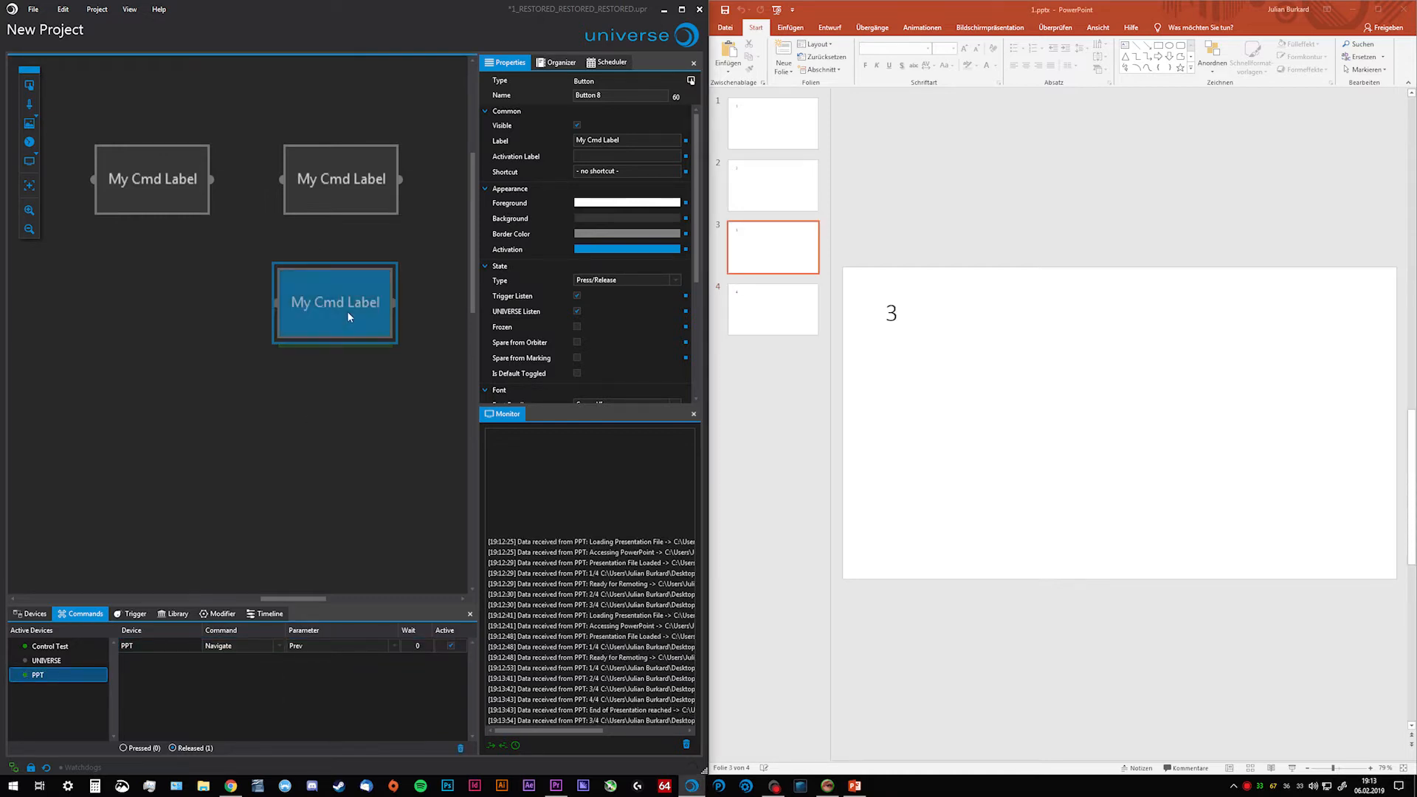
left_click(347, 313)
left_click(348, 313)
left_click(295, 647)
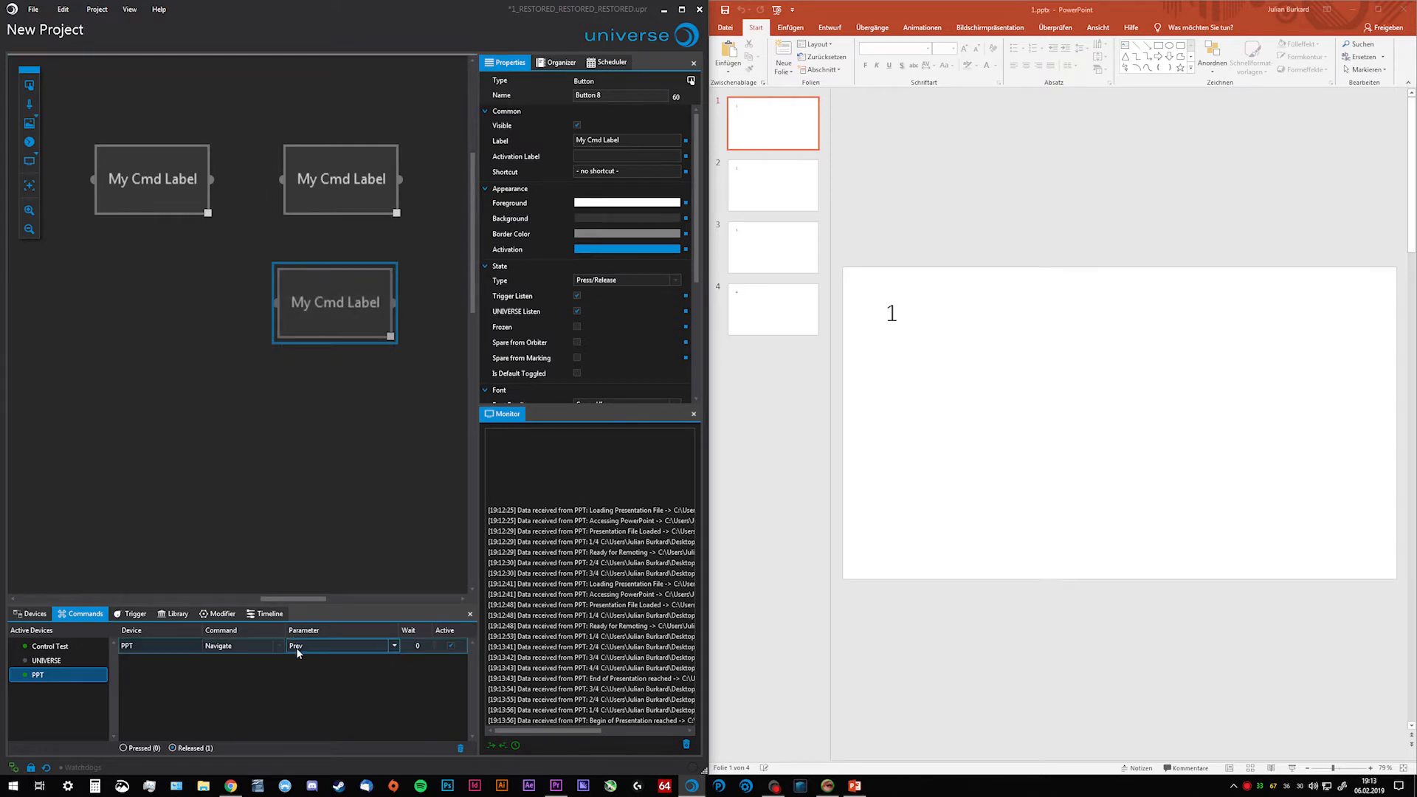
left_click(285, 648)
left_click(280, 647)
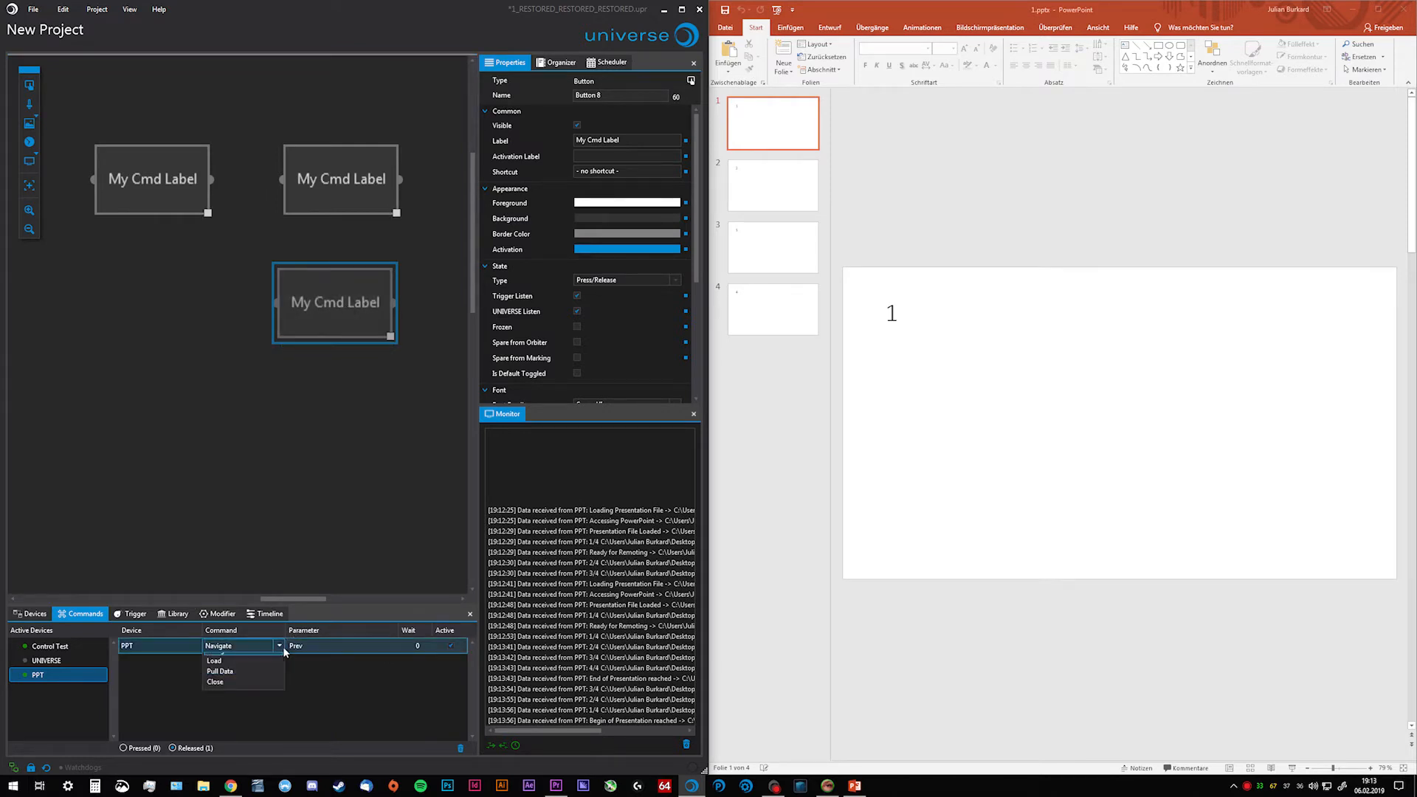
left_click(294, 649)
left_click(918, 744)
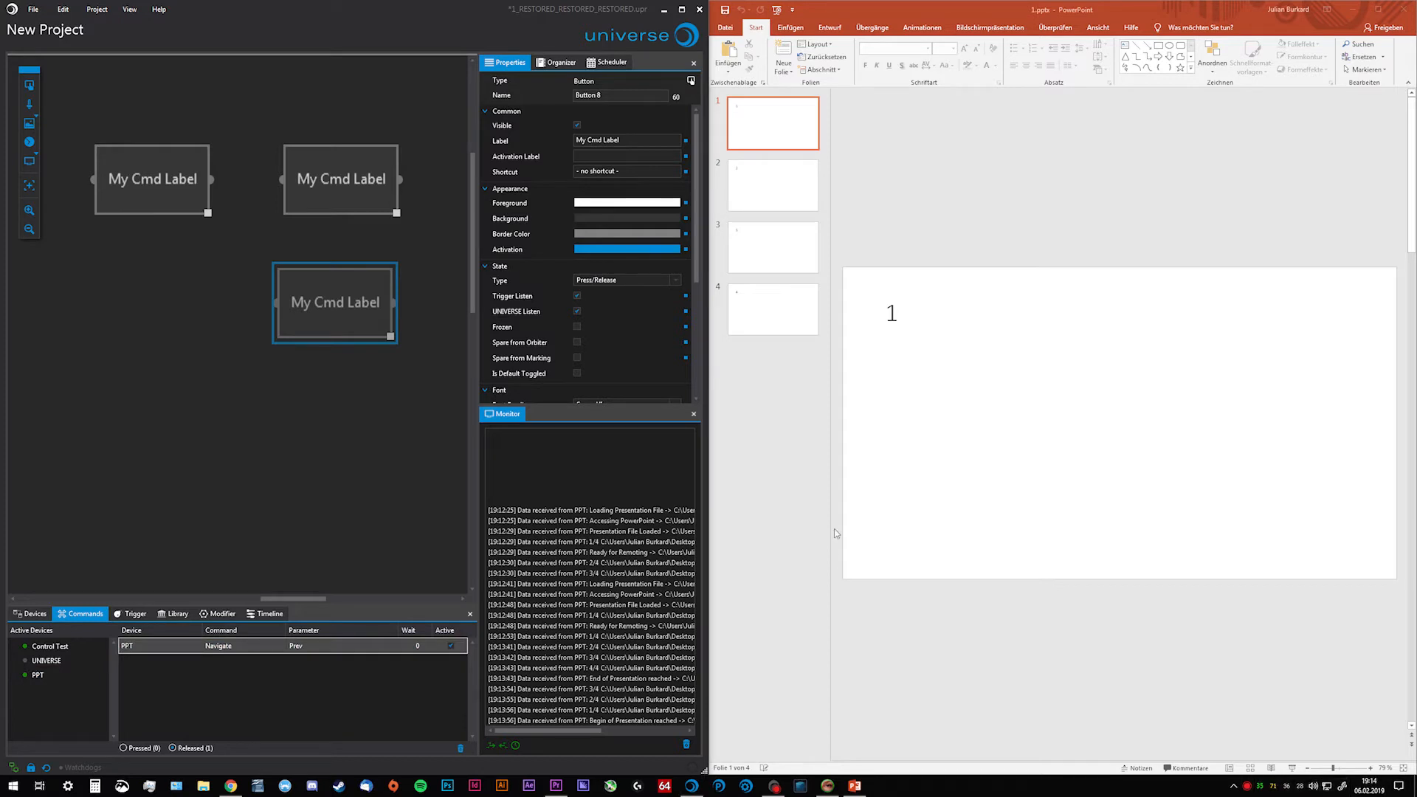
Place a label below the buttons and give it a PPT trigger that prints the incoming Slide ID.
left_click(278, 367)
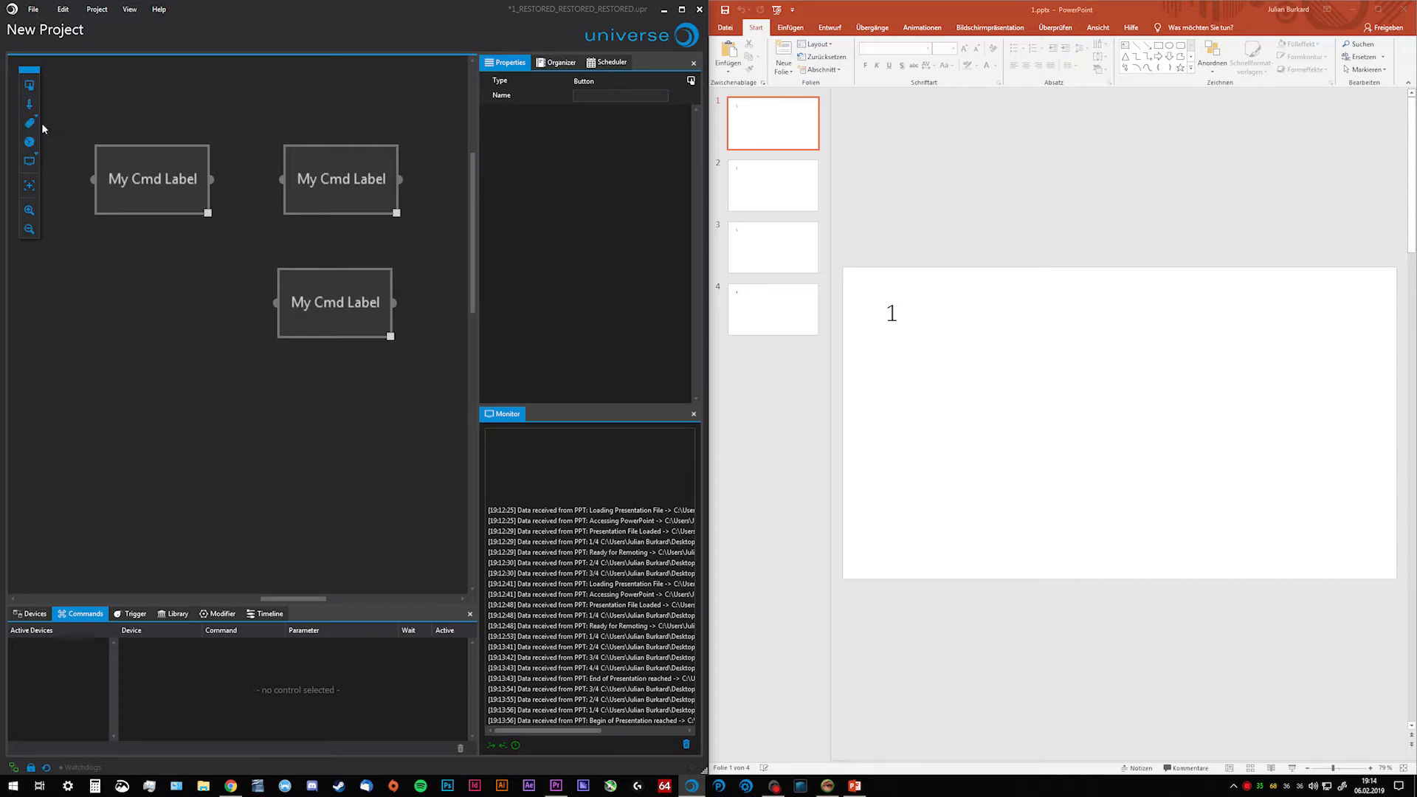
left_click_drag(36, 121, 245, 450)
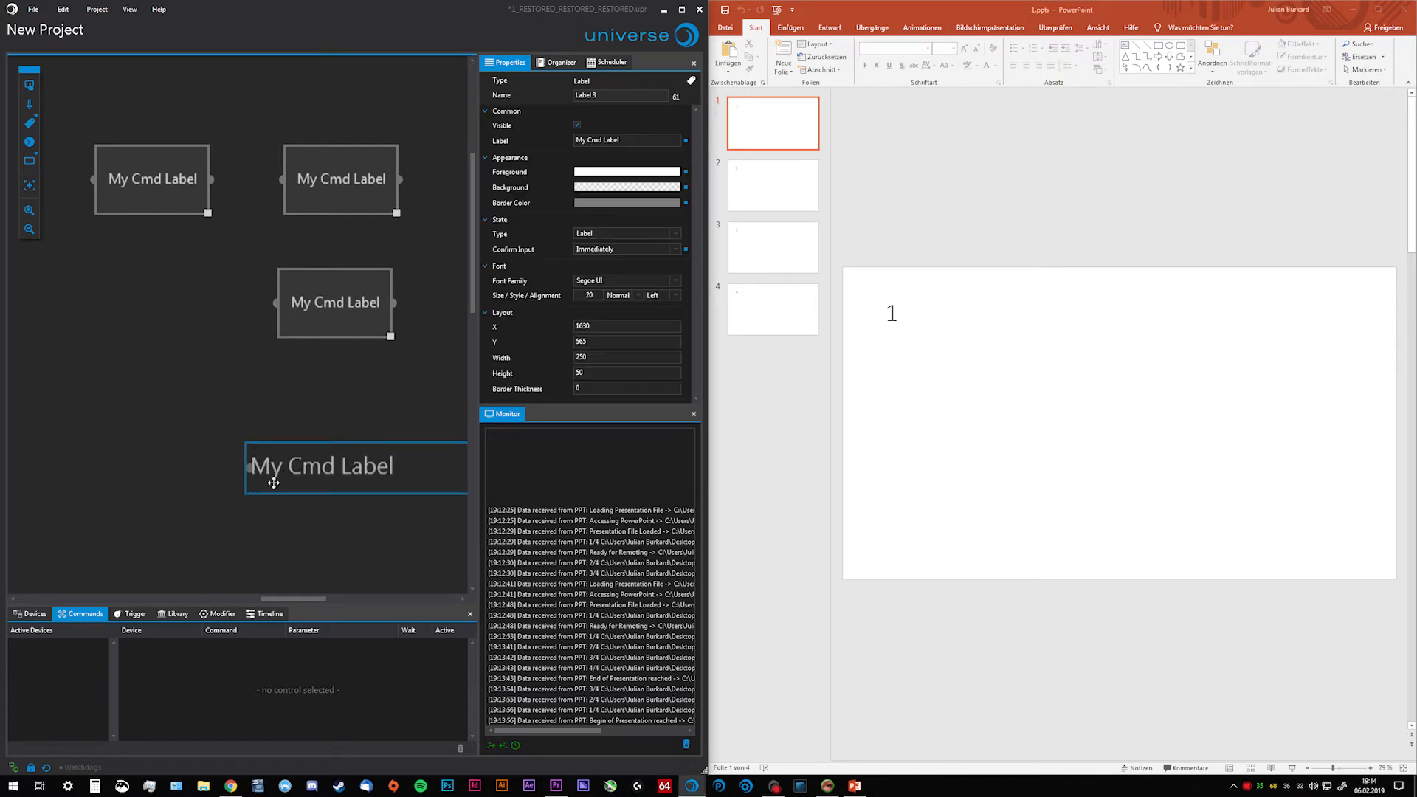
left_click(34, 615)
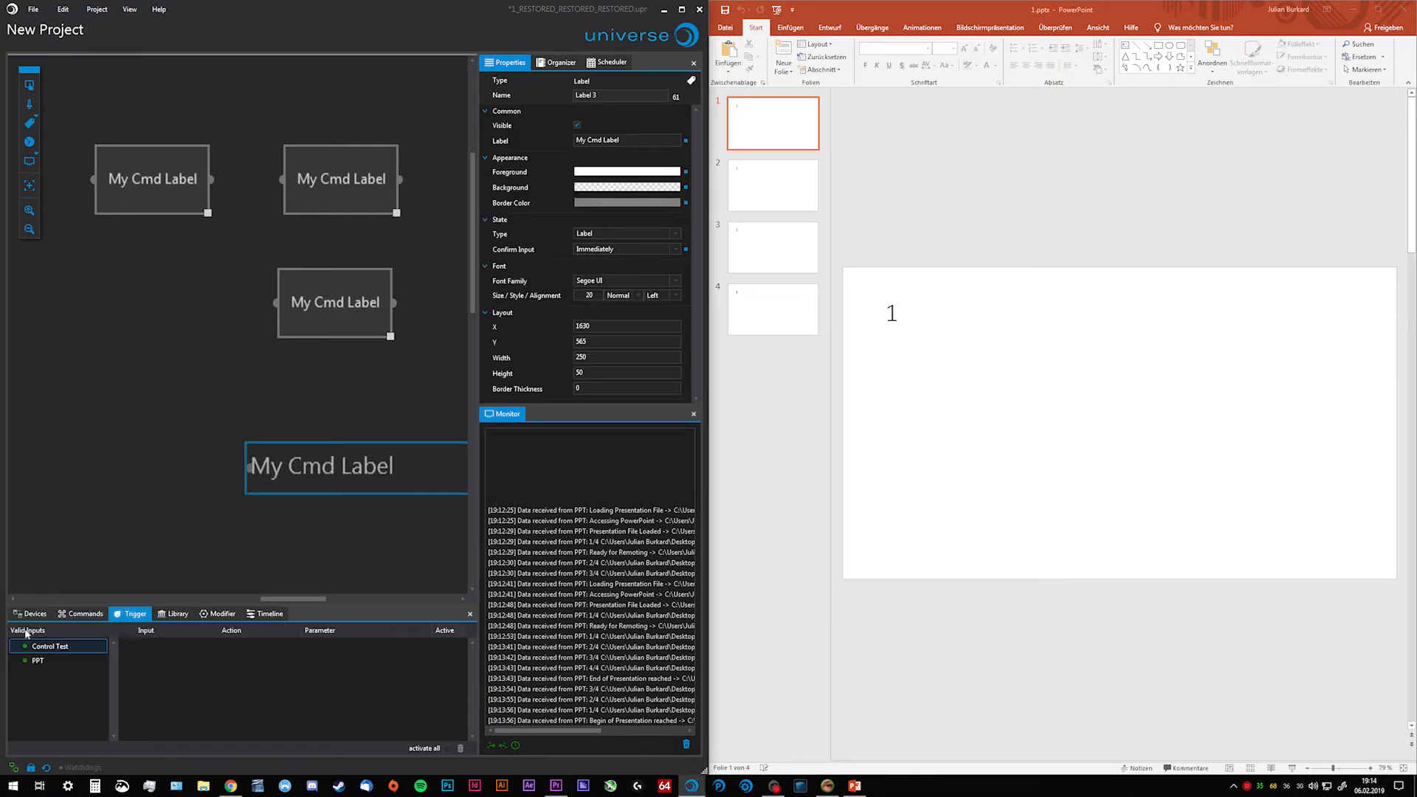
left_click(142, 619)
left_click_drag(59, 659, 169, 661)
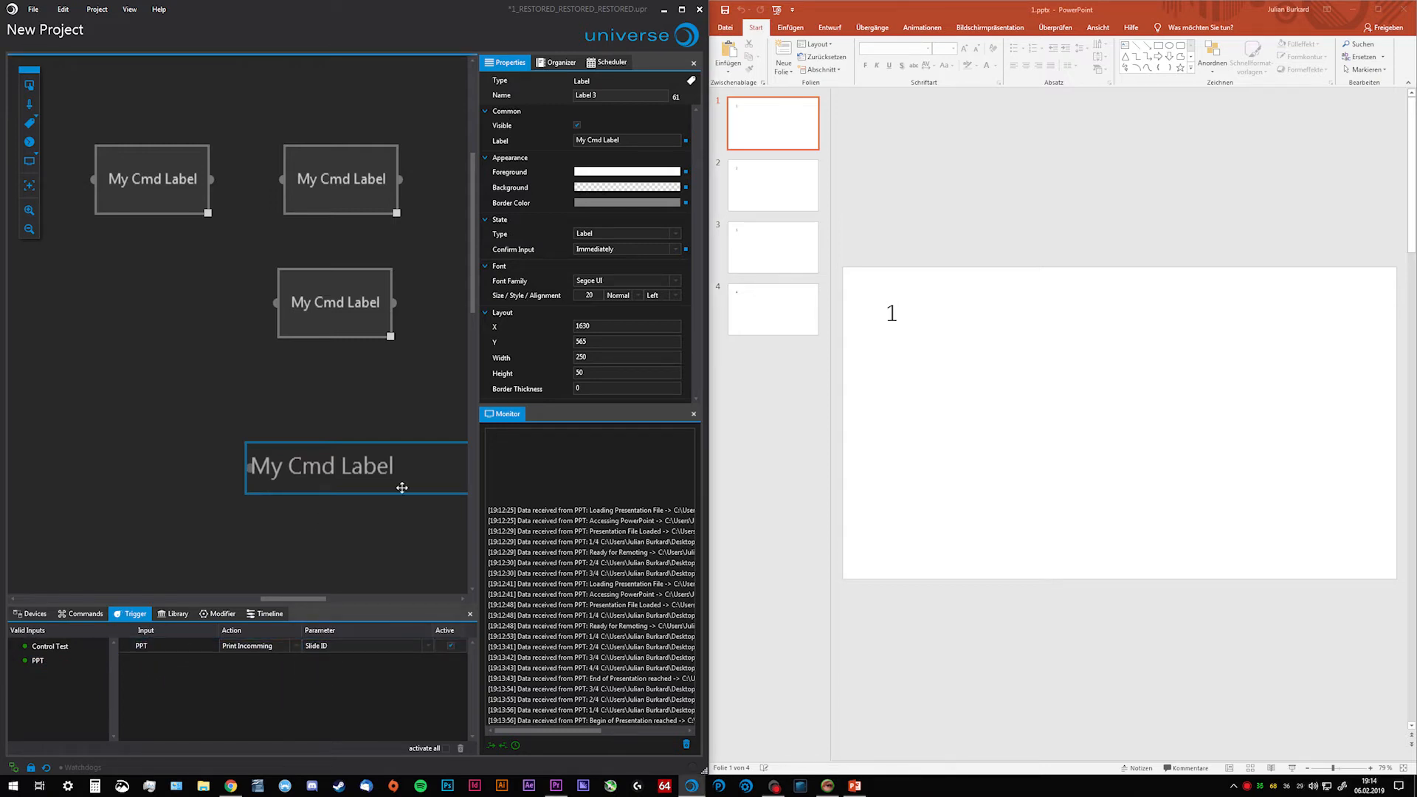
Test the Slide ID label by running the Next and Prev buttons, finishing on slide 2.
left_click(342, 192, "ctrl")
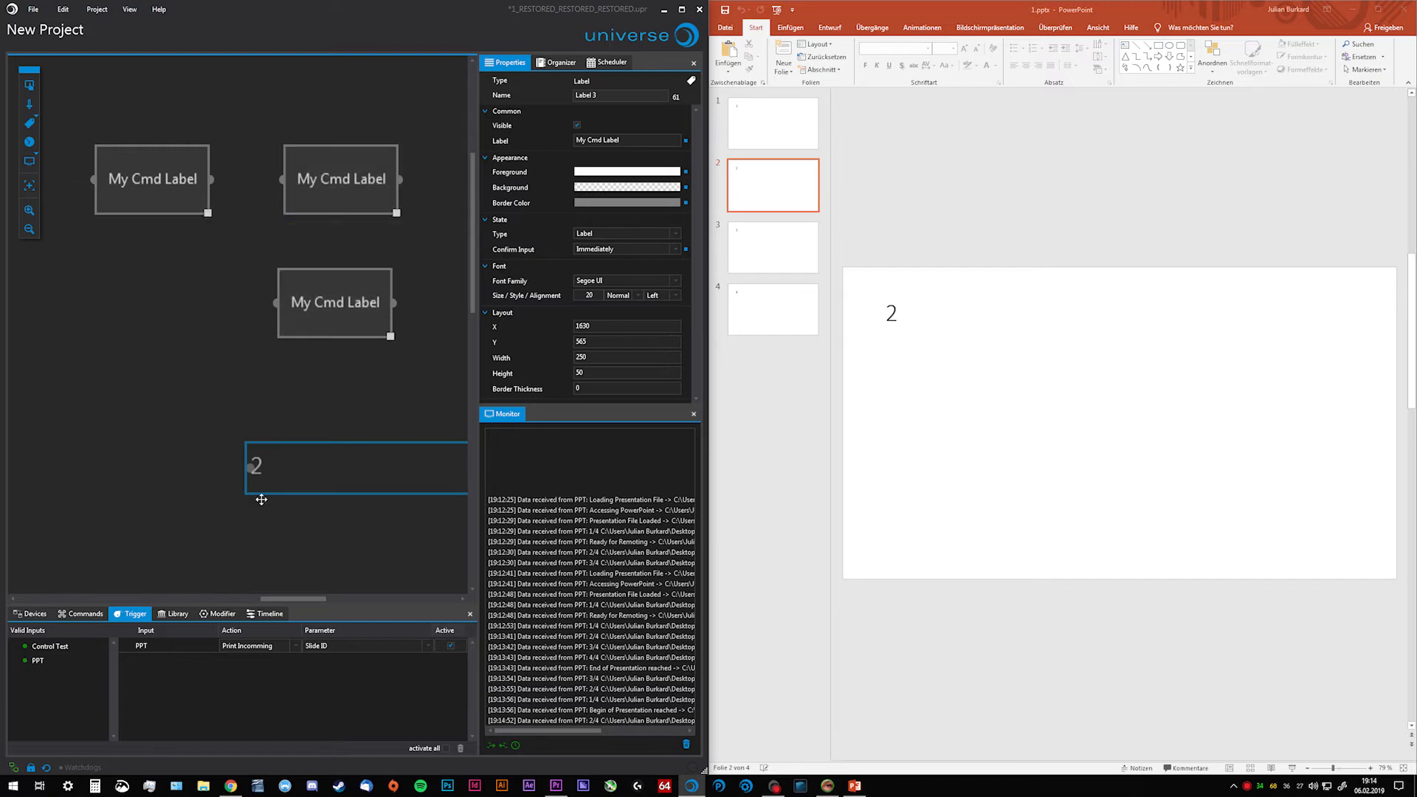
left_click(338, 301, "ctrl")
left_click(320, 190, "ctrl")
left_click(334, 187, "ctrl")
left_click(333, 188, "ctrl")
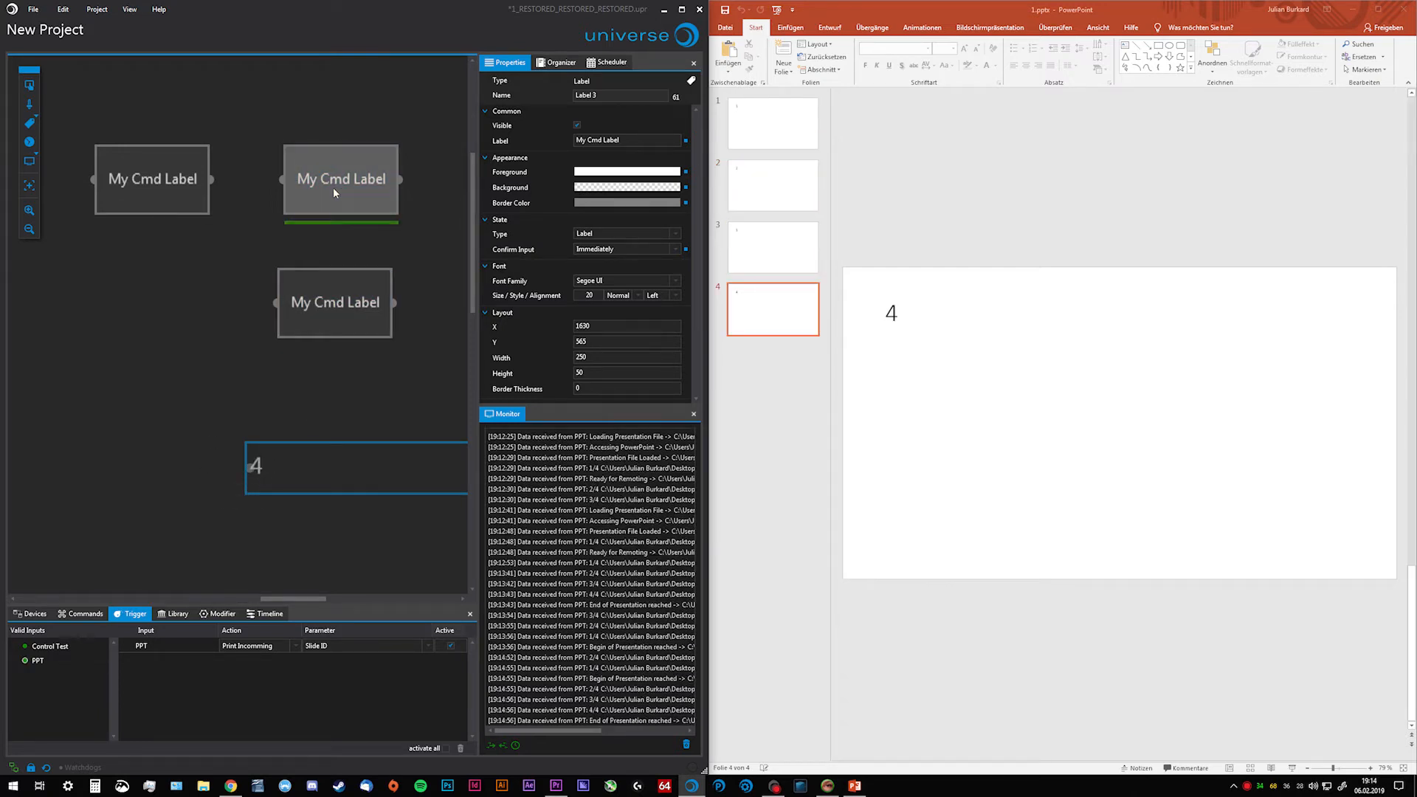
left_click(355, 298, "ctrl")
left_click(355, 299, "ctrl")
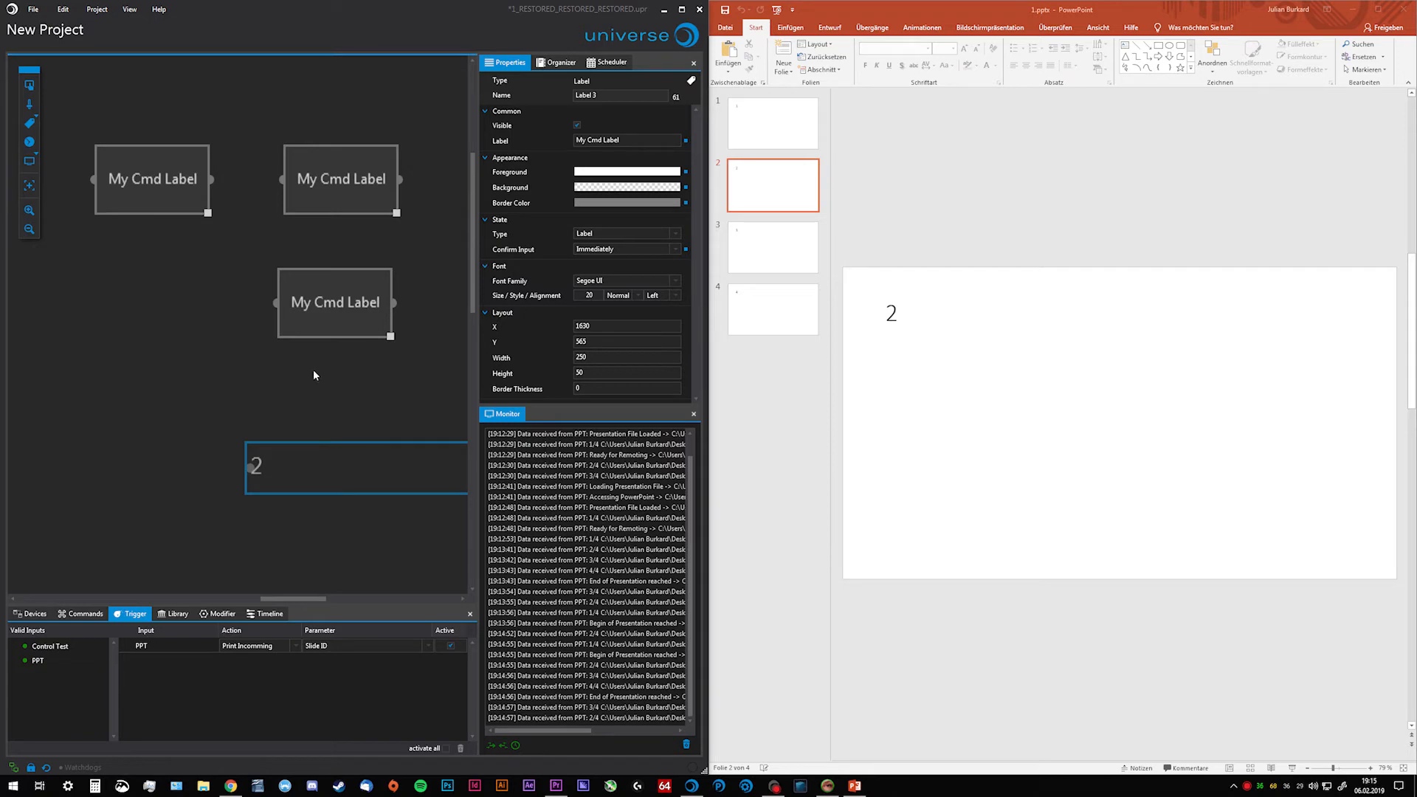
Widen the Universe window beside PowerPoint and zoom the stage out so all buttons and the whole label fit.
scroll(241, 427, "down", 2)
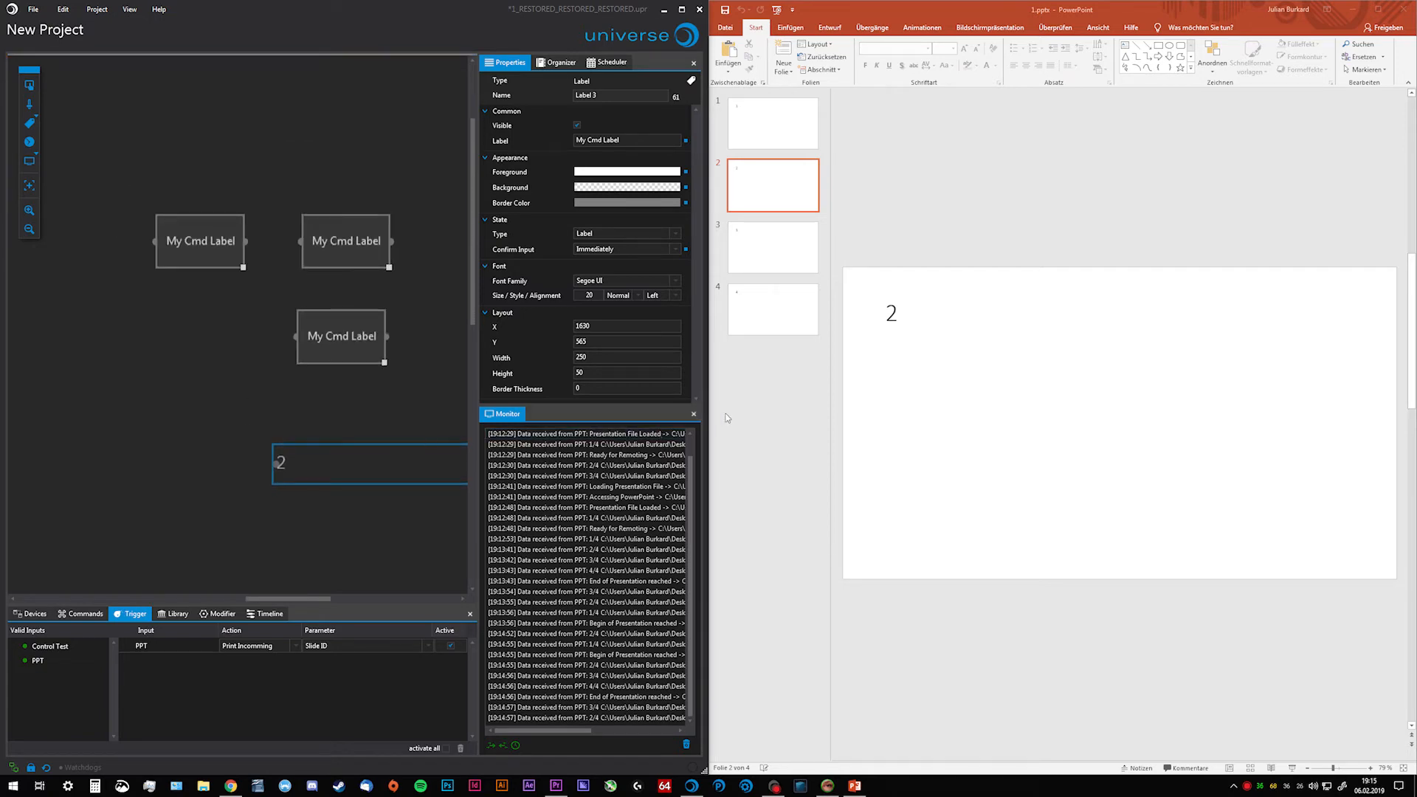
left_click_drag(707, 409, 1068, 408)
left_click(570, 419)
scroll(565, 414, "up", 4)
scroll(563, 414, "down", 6)
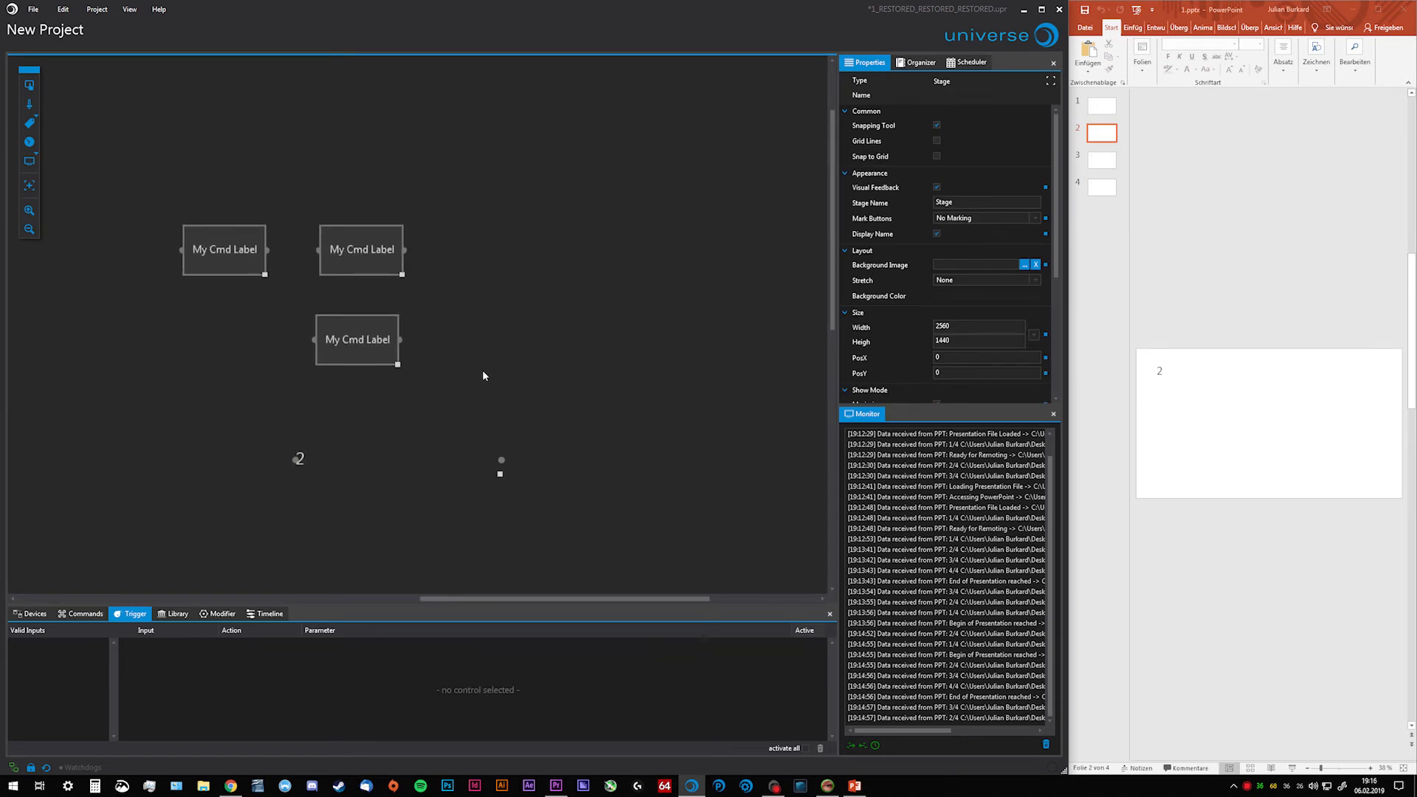
Add three more PowerPoint satellite devices to the active devices and select all three.
left_click(30, 614)
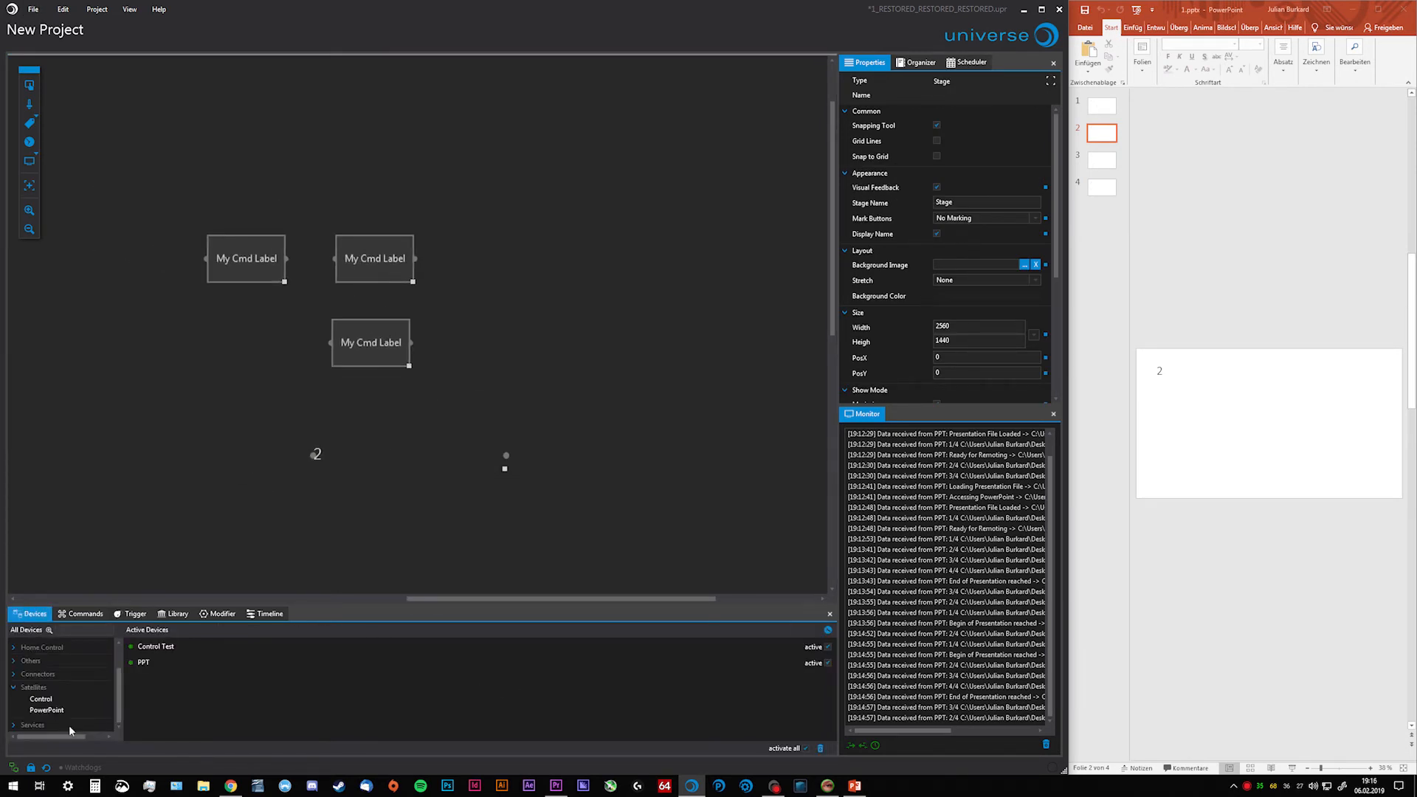
left_click_drag(46, 710, 186, 694)
left_click_drag(50, 710, 175, 699)
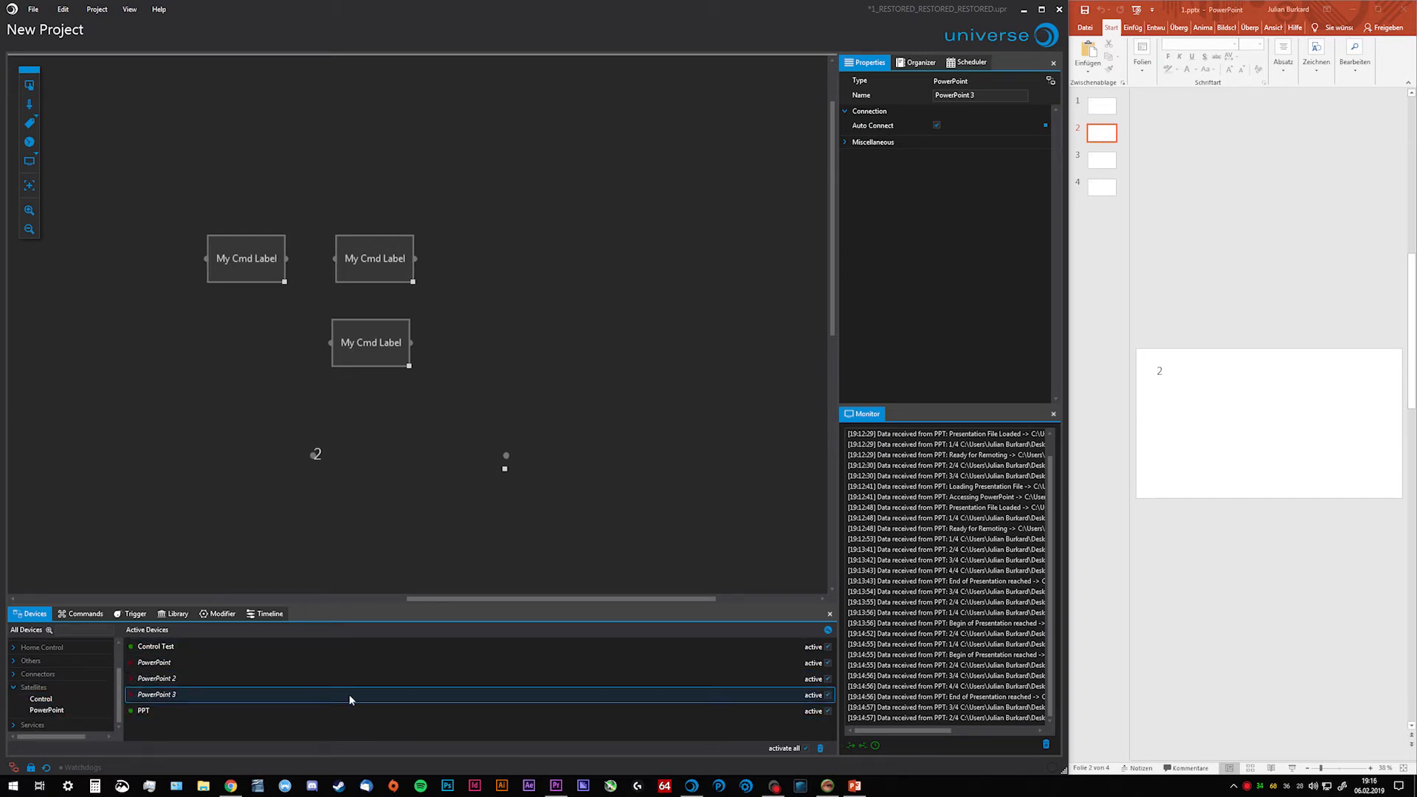
left_click_drag(206, 695, 200, 664)
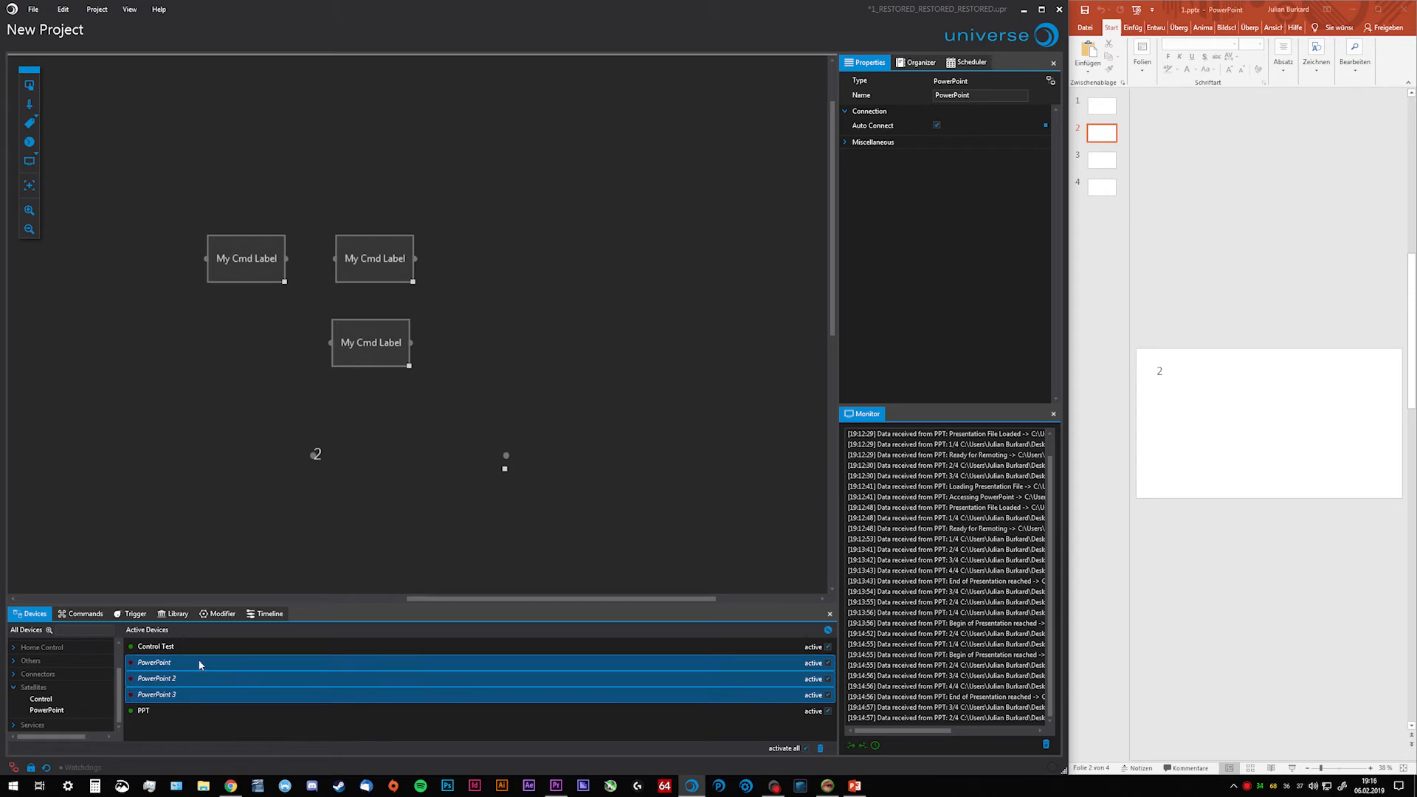
Reconnect the three new PowerPoint satellite devices, reselect them and combine them into one device group.
right_click(199, 664)
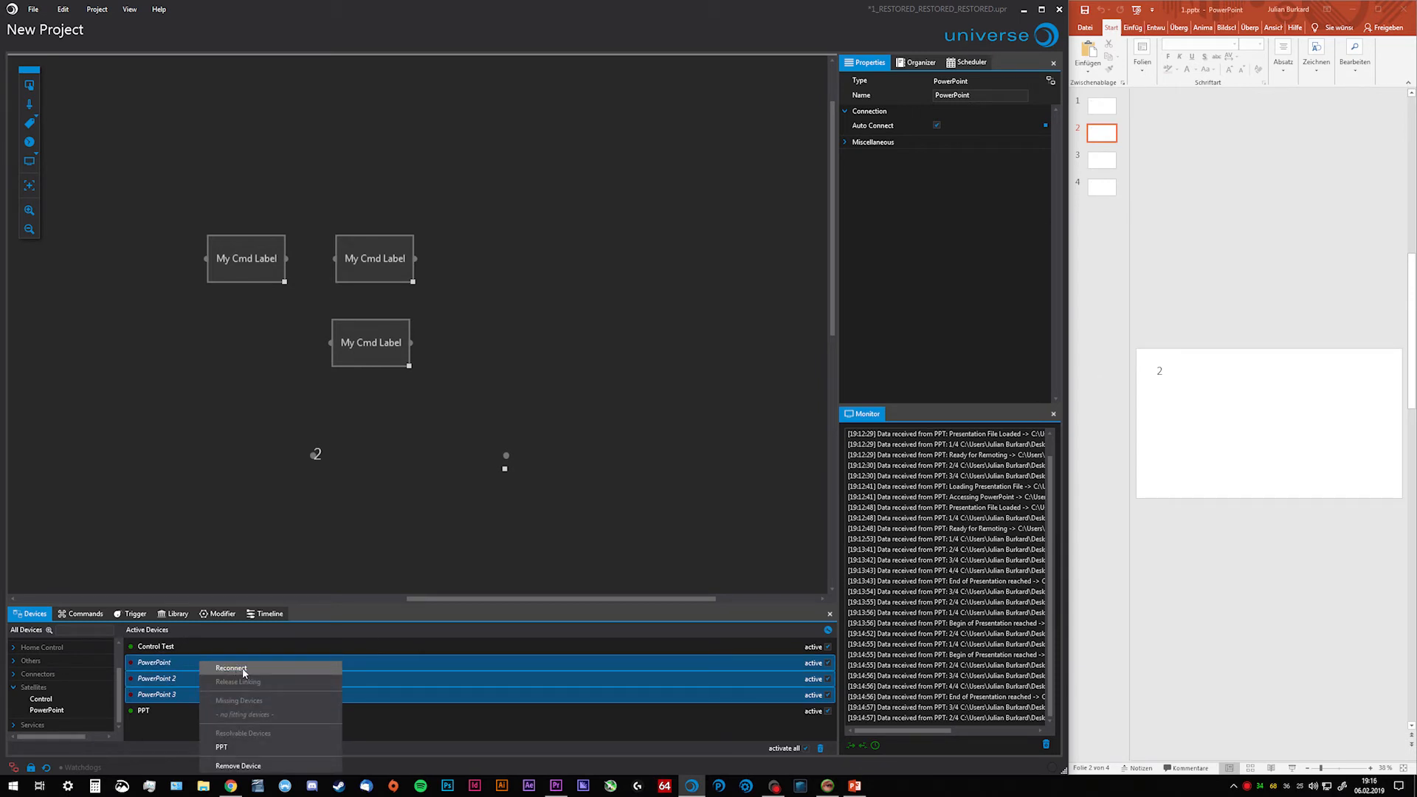
left_click(244, 671)
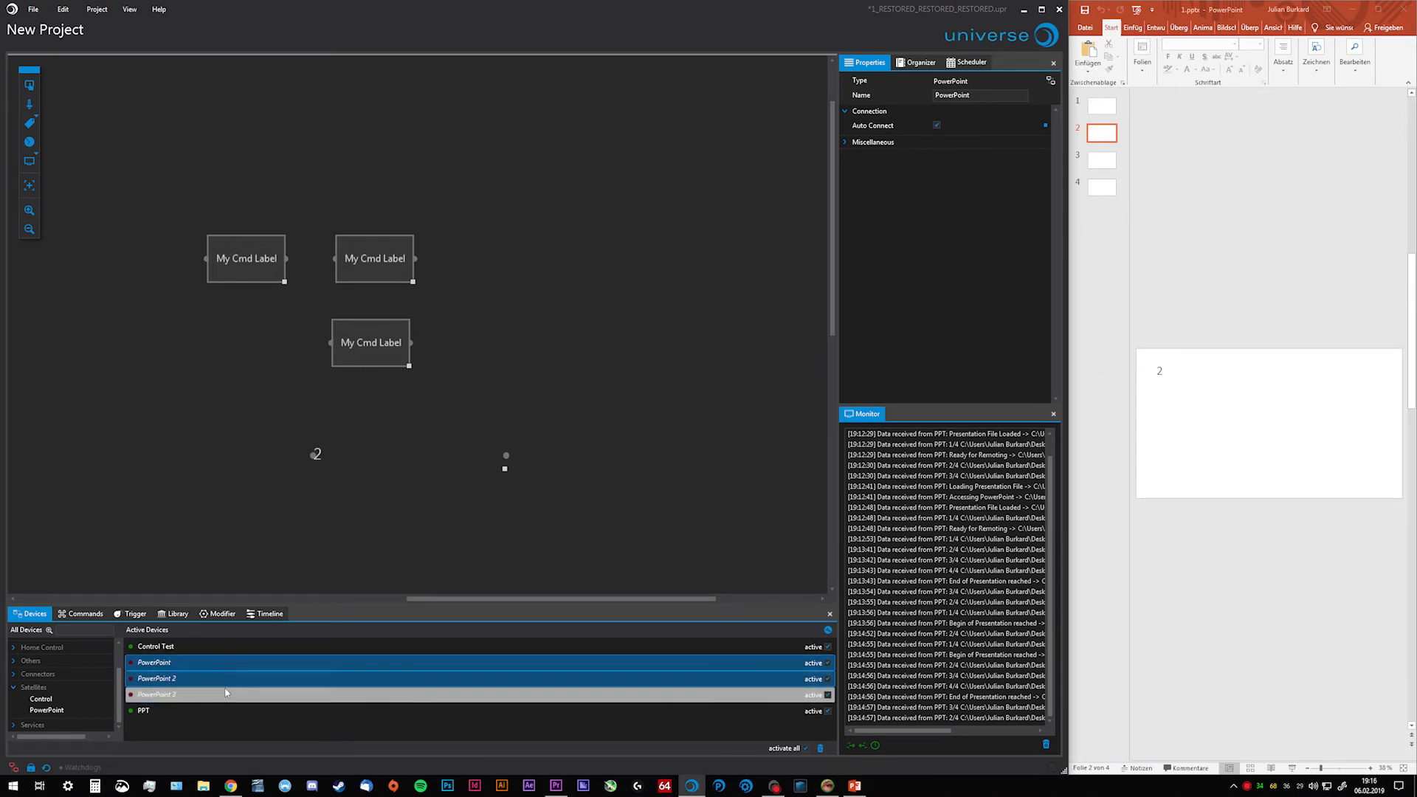
left_click(940, 796)
left_click(326, 666)
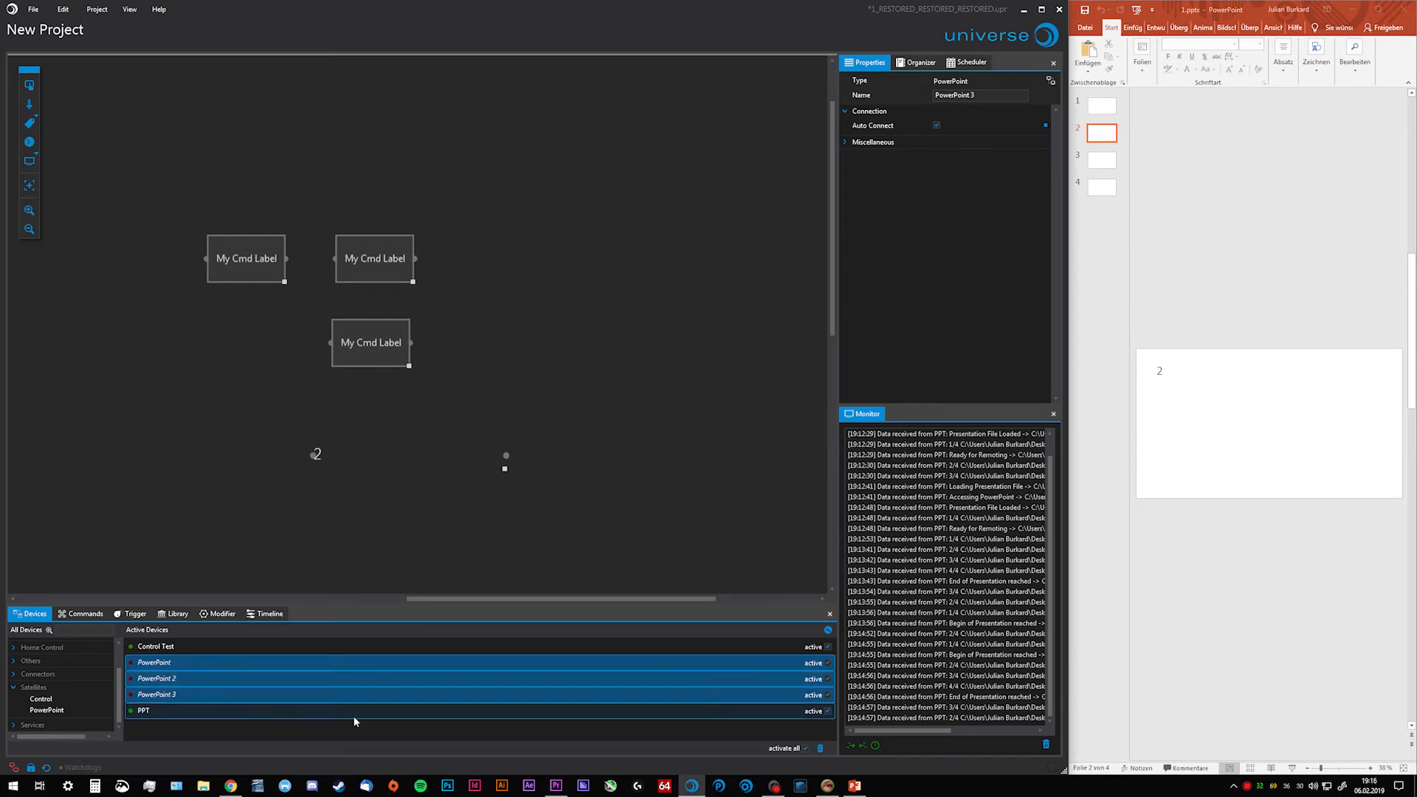
left_click(828, 631)
mouse_move(860, 658)
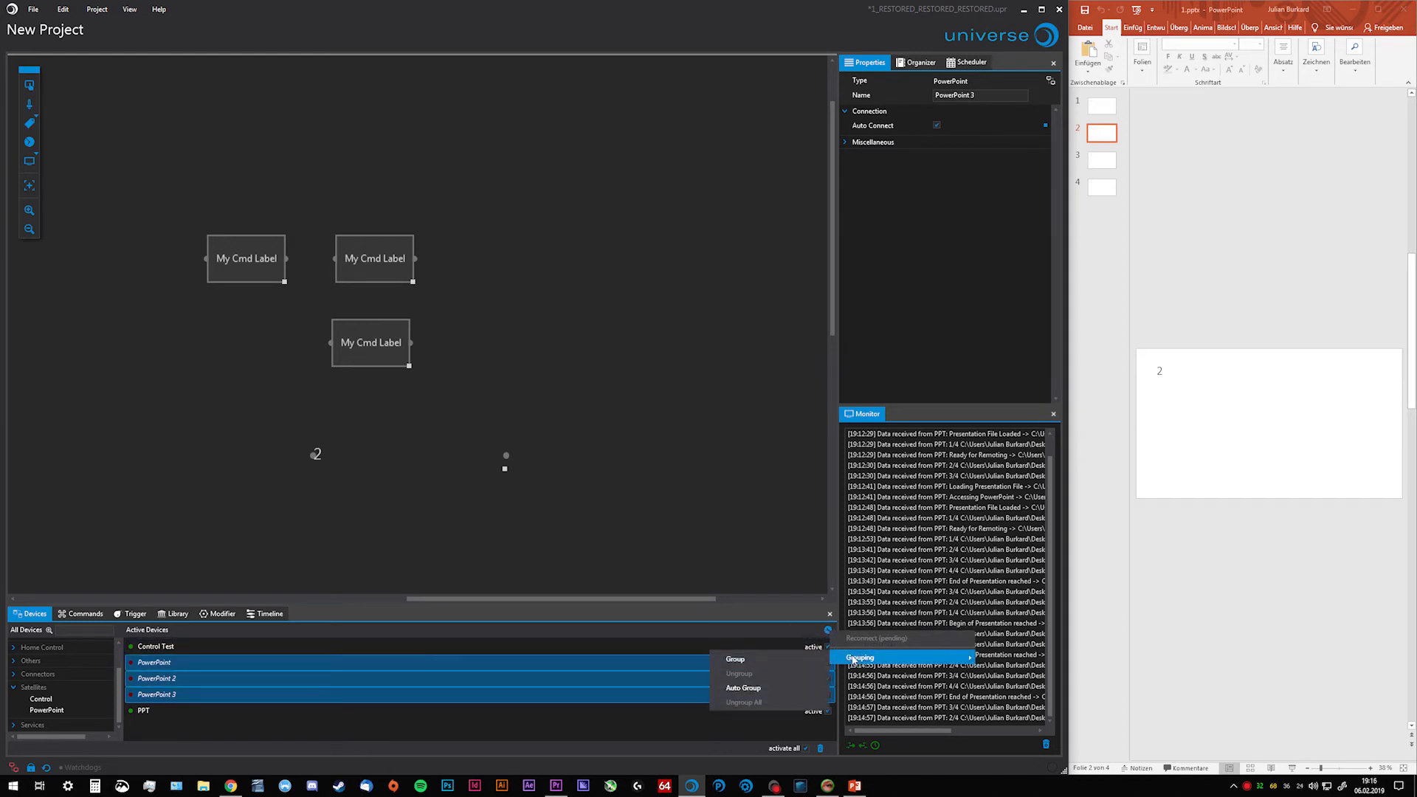
left_click(764, 661)
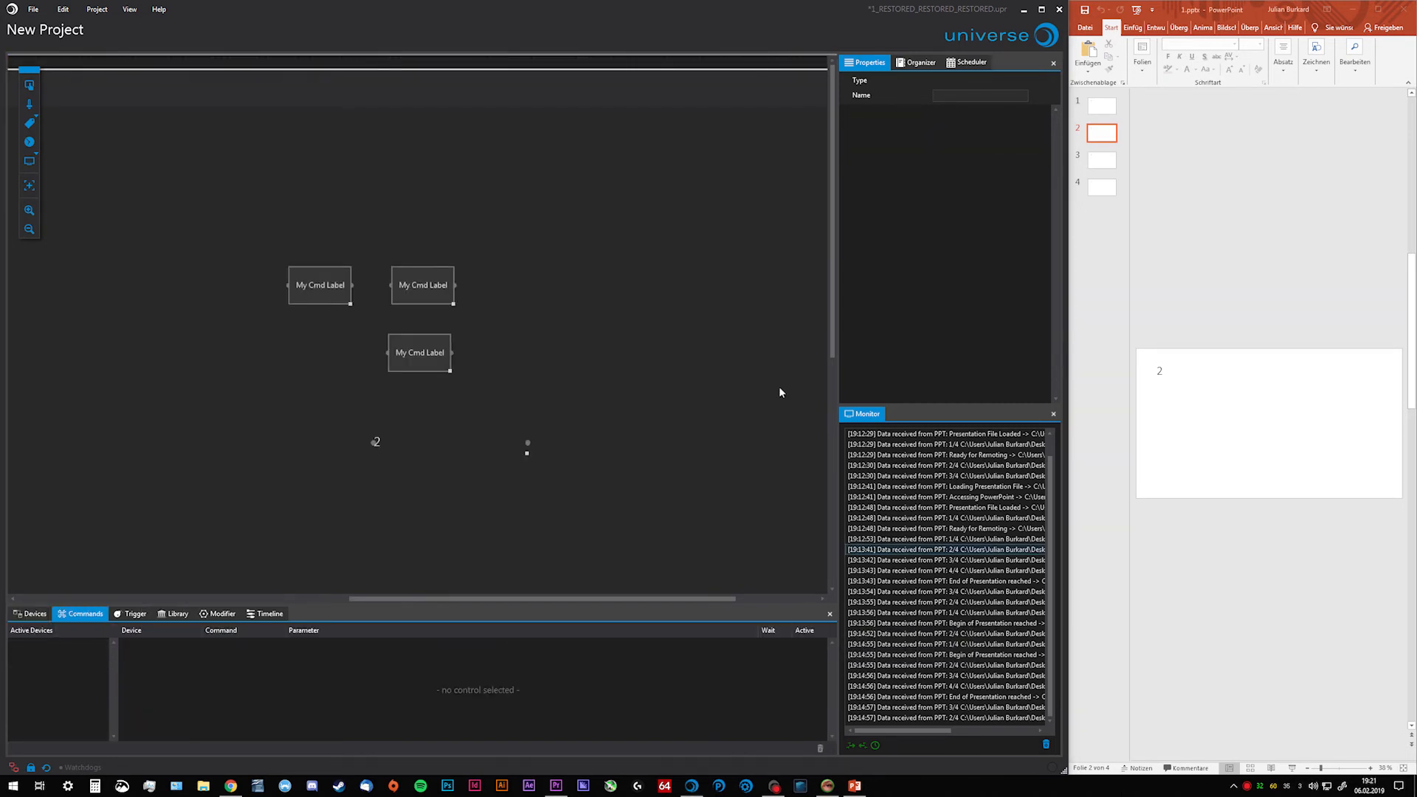
Place a new button below the slide number label and give it the grouped PowerPoint devices' Navigate command with GoTo.
left_click_drag(27, 88, 422, 511)
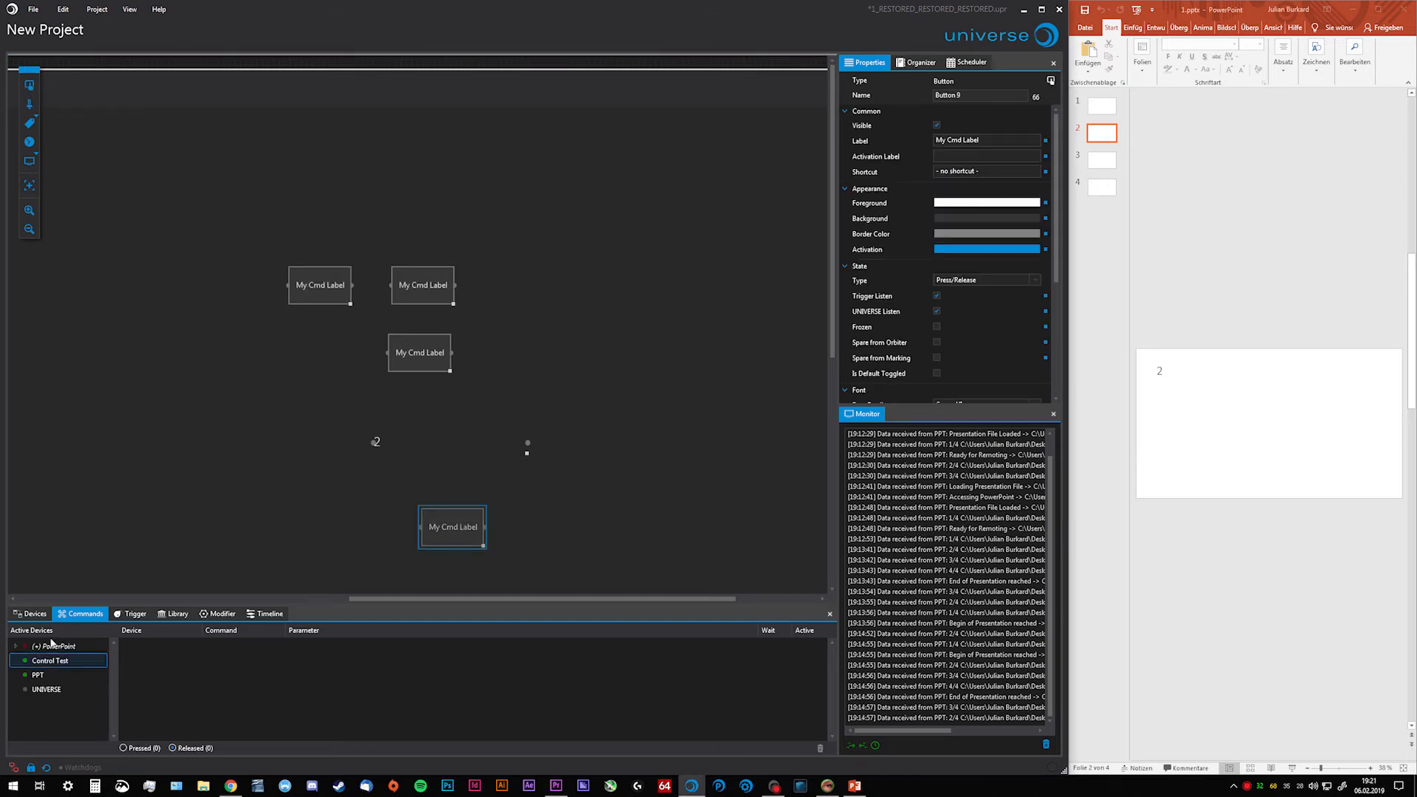
left_click_drag(54, 646, 189, 662)
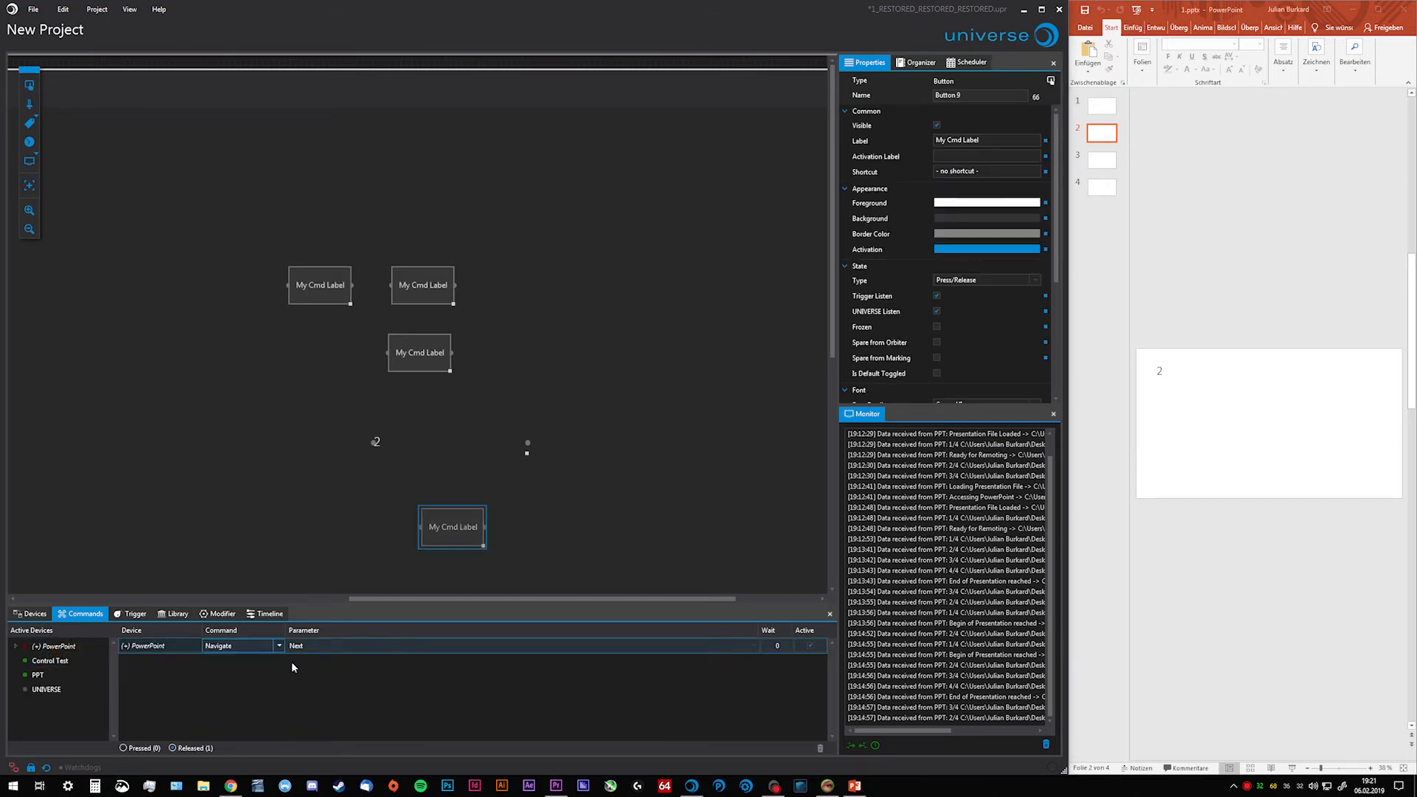
left_click(339, 644)
left_click(329, 701)
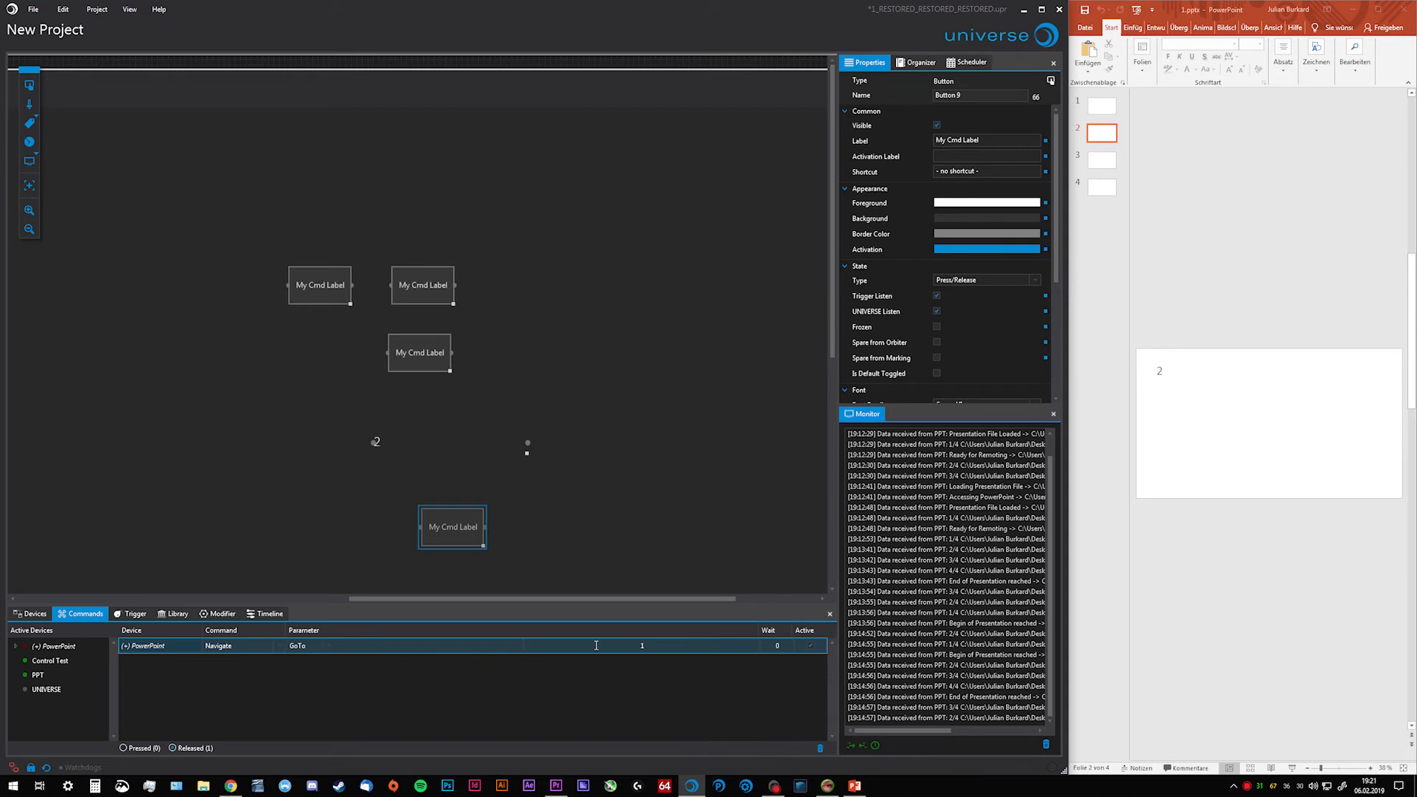
left_click(336, 511)
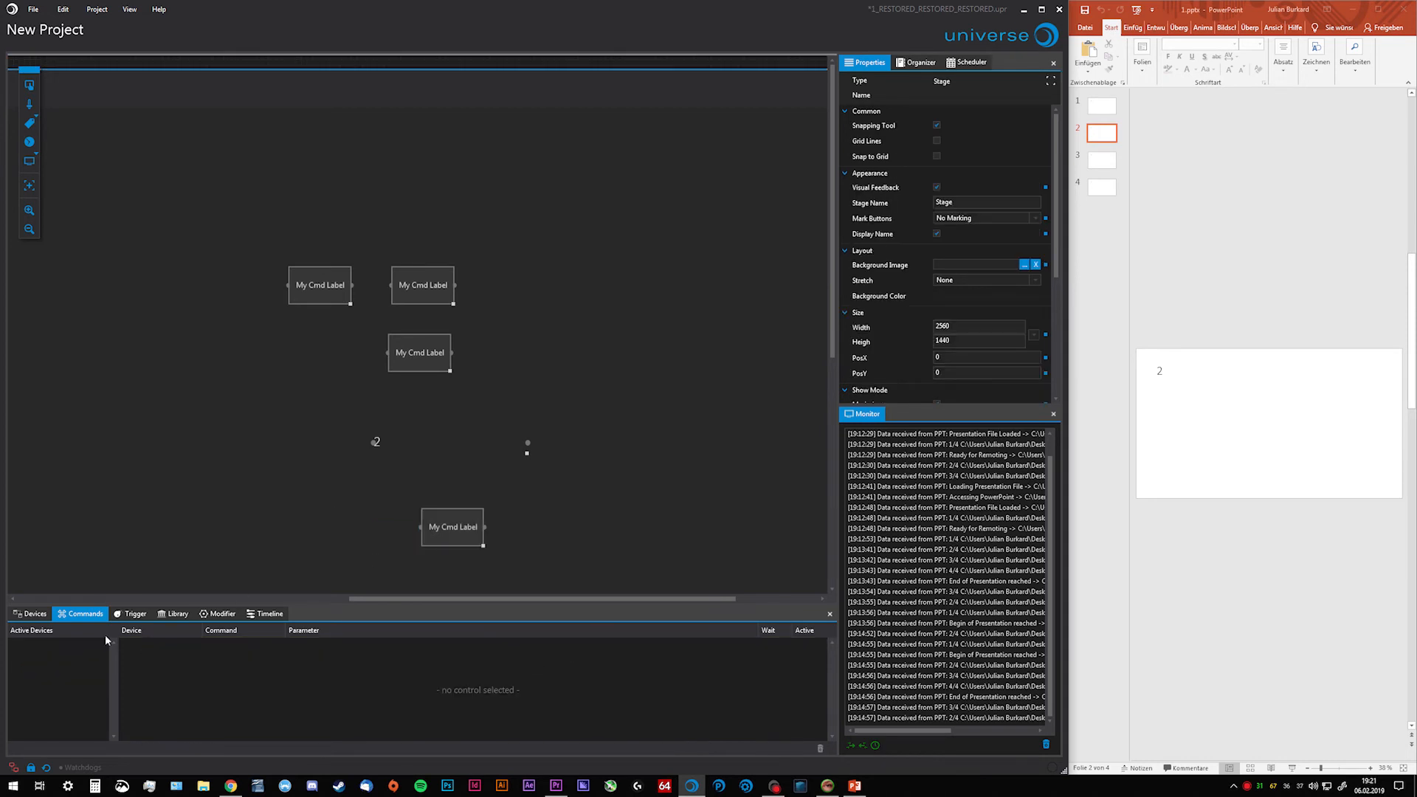
Place the PPT device on the stage, connect it to the new button as trigger, and choose the GoTo command's slide value.
left_click(28, 614)
left_click_drag(163, 680, 424, 527)
left_click(317, 521)
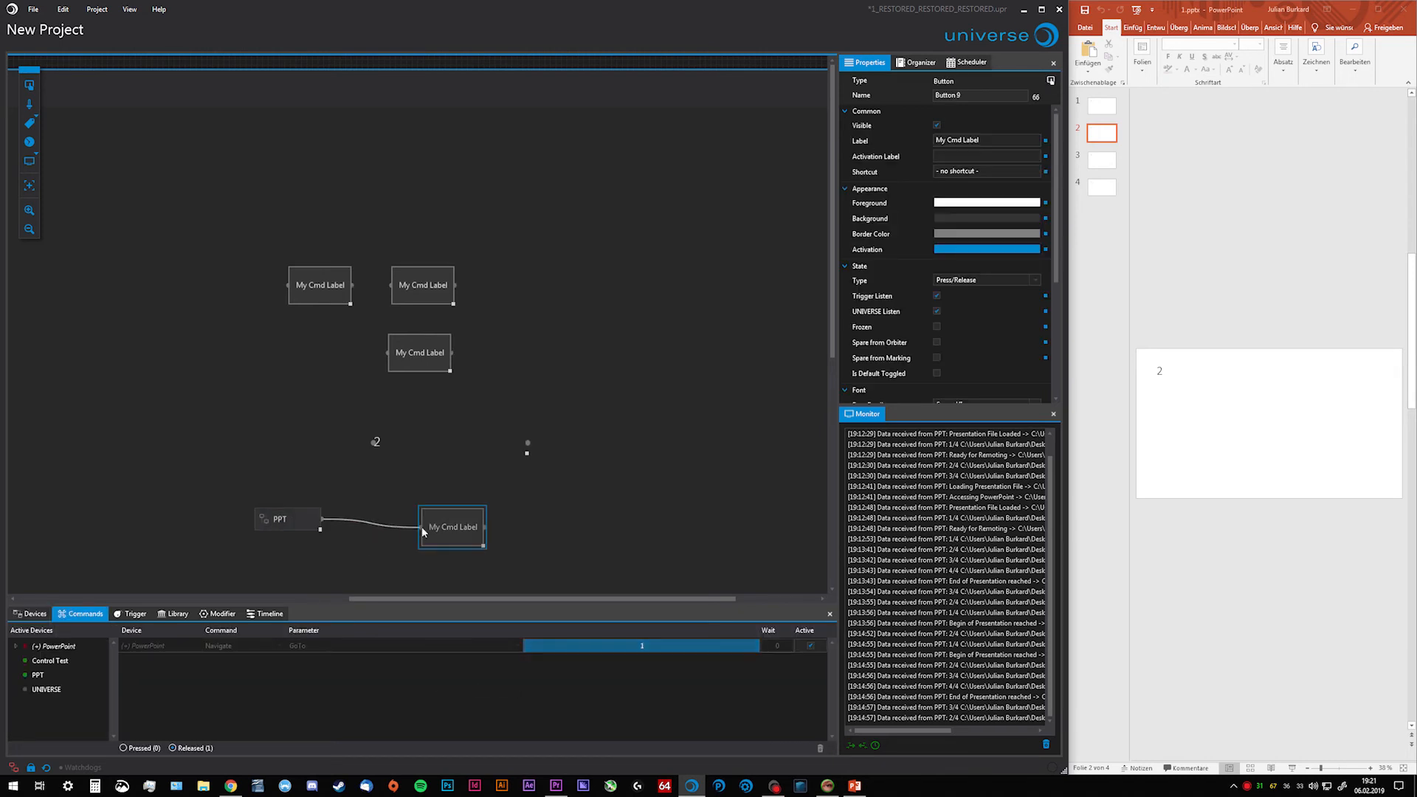
left_click(641, 649)
left_click(684, 667)
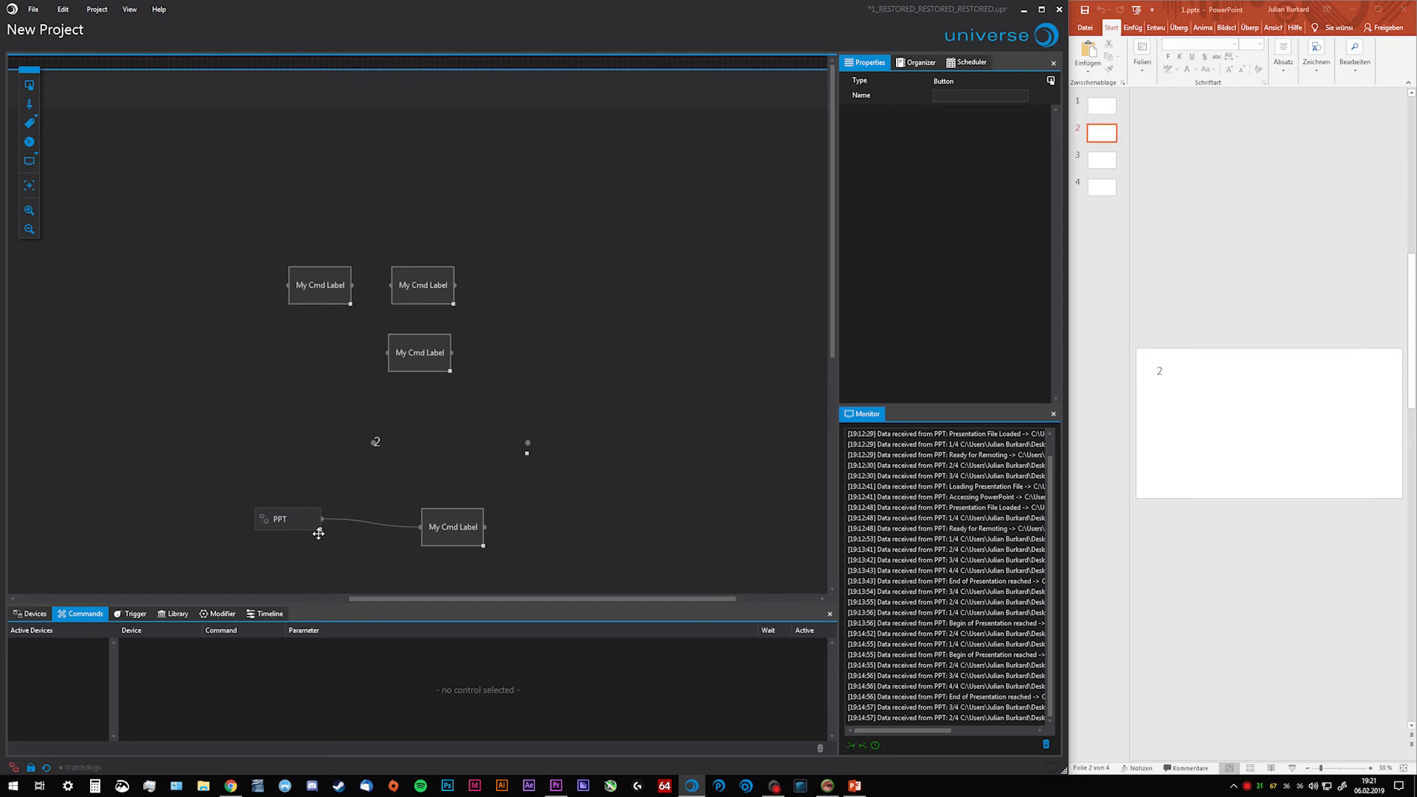
Test the PPT trigger link by running the Next and Prev buttons several times, finishing on slide 3.
left_click(417, 345)
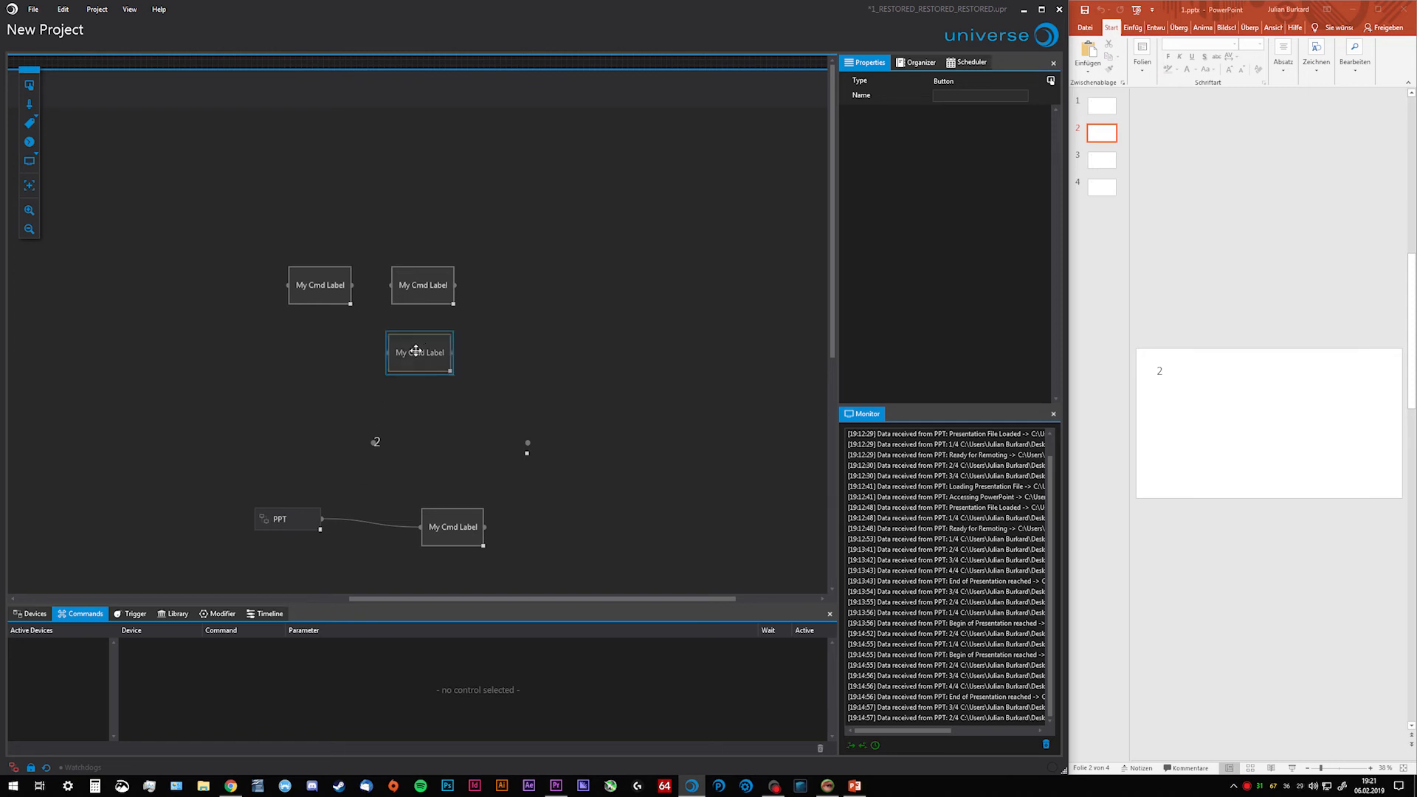
left_click(418, 295)
left_click(427, 295)
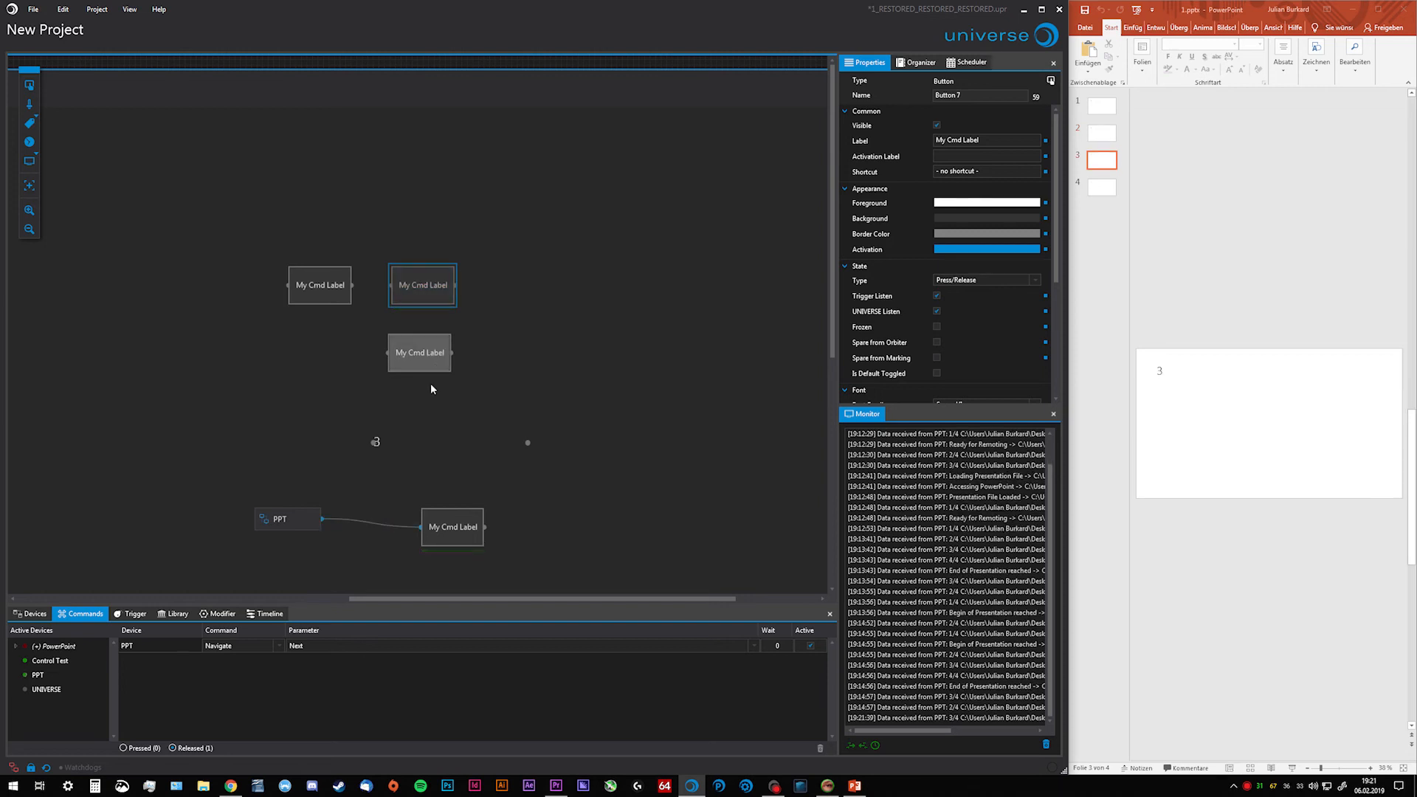
left_click(411, 362)
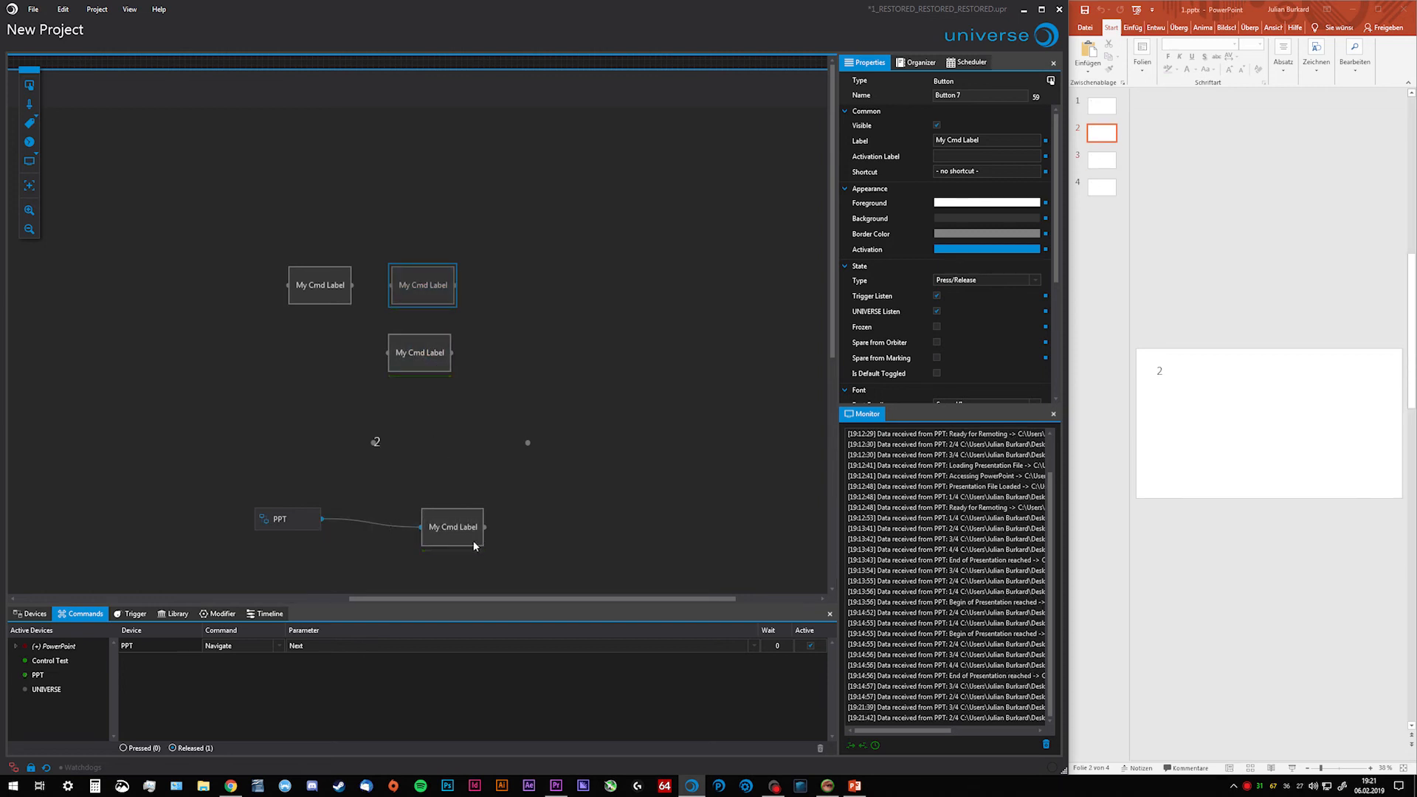
left_click(431, 359)
left_click(417, 285)
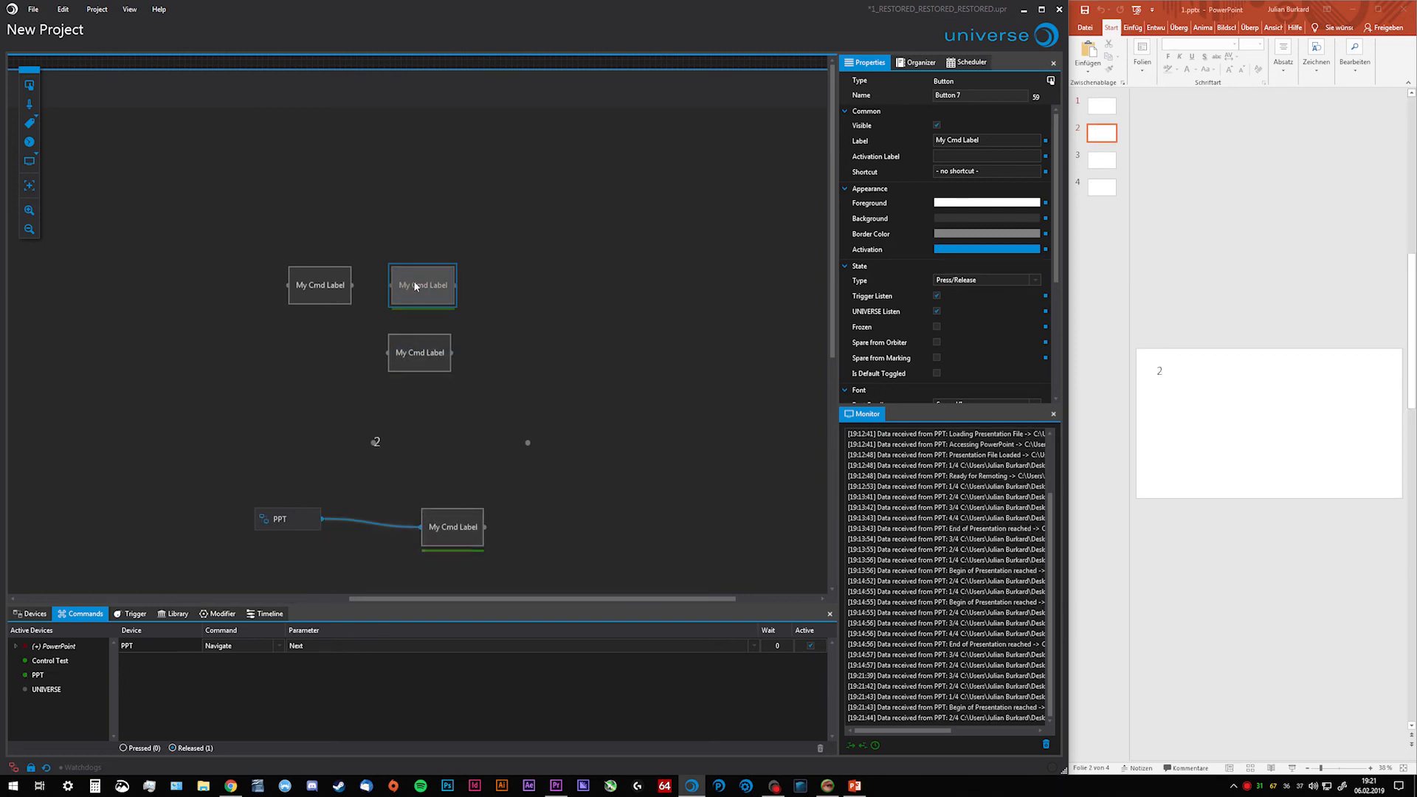
left_click(417, 285)
left_click(419, 345)
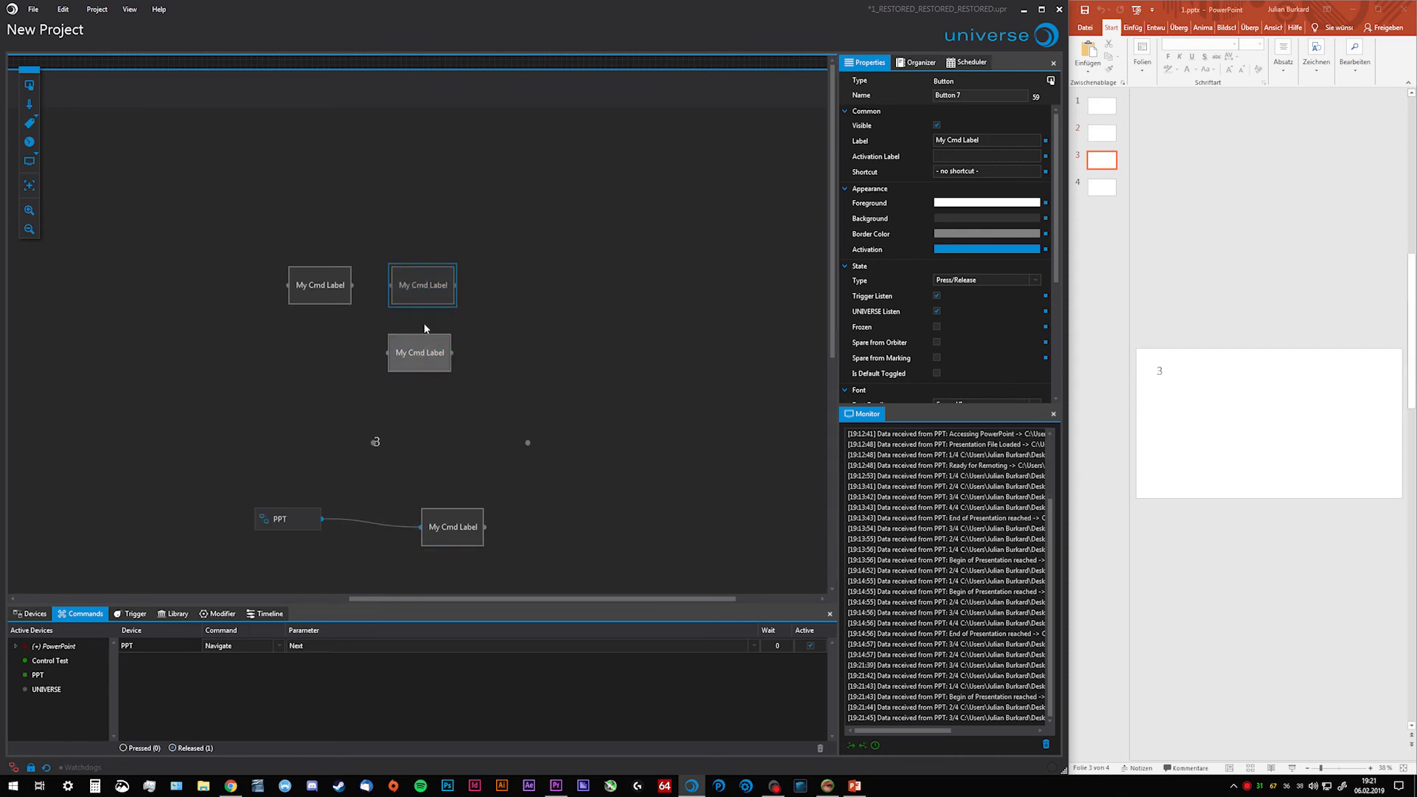
left_click(423, 301)
left_click(431, 338)
left_click(426, 289)
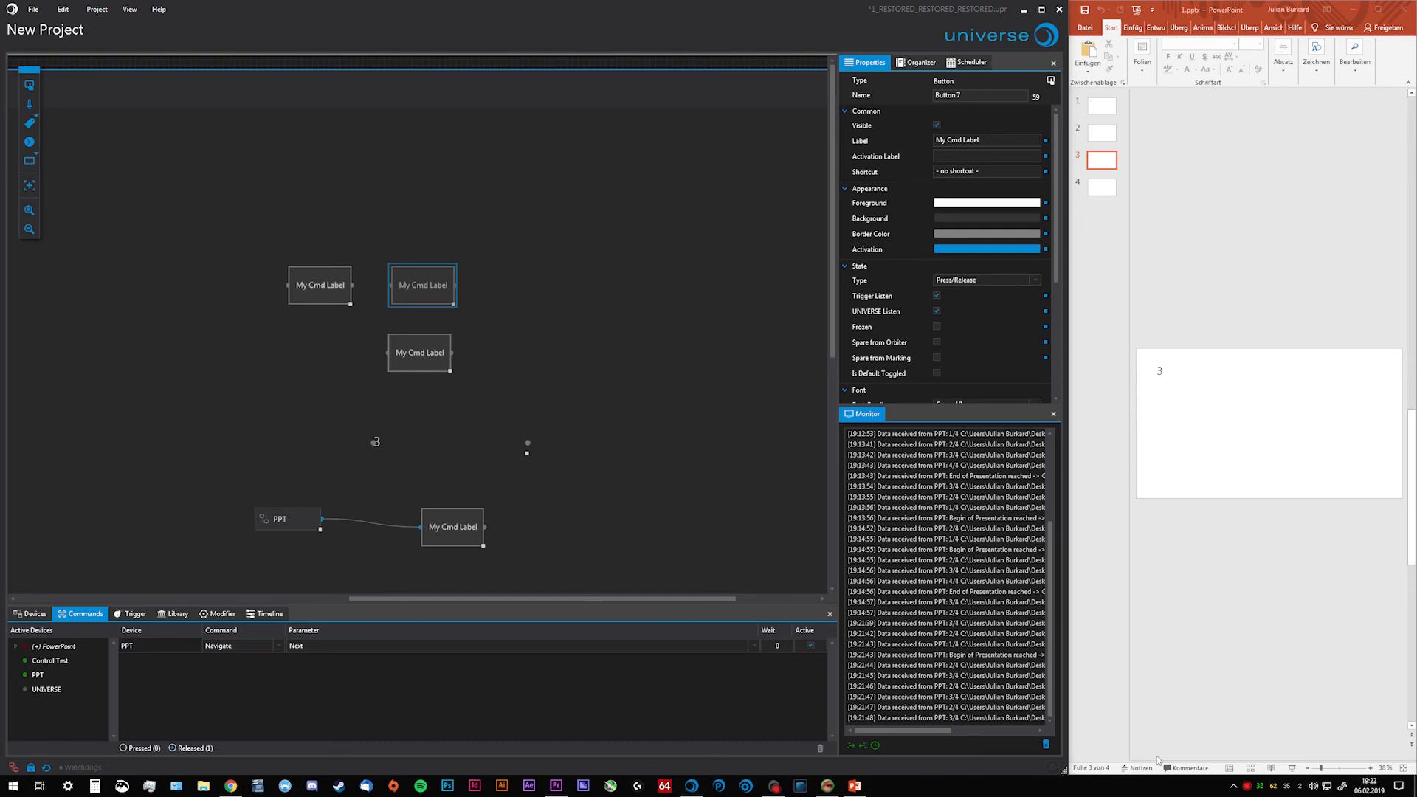
Switch to PowerPoint and test the trigger by changing slides directly there, finishing with slides 2, 3 and 4.
left_click(1092, 104)
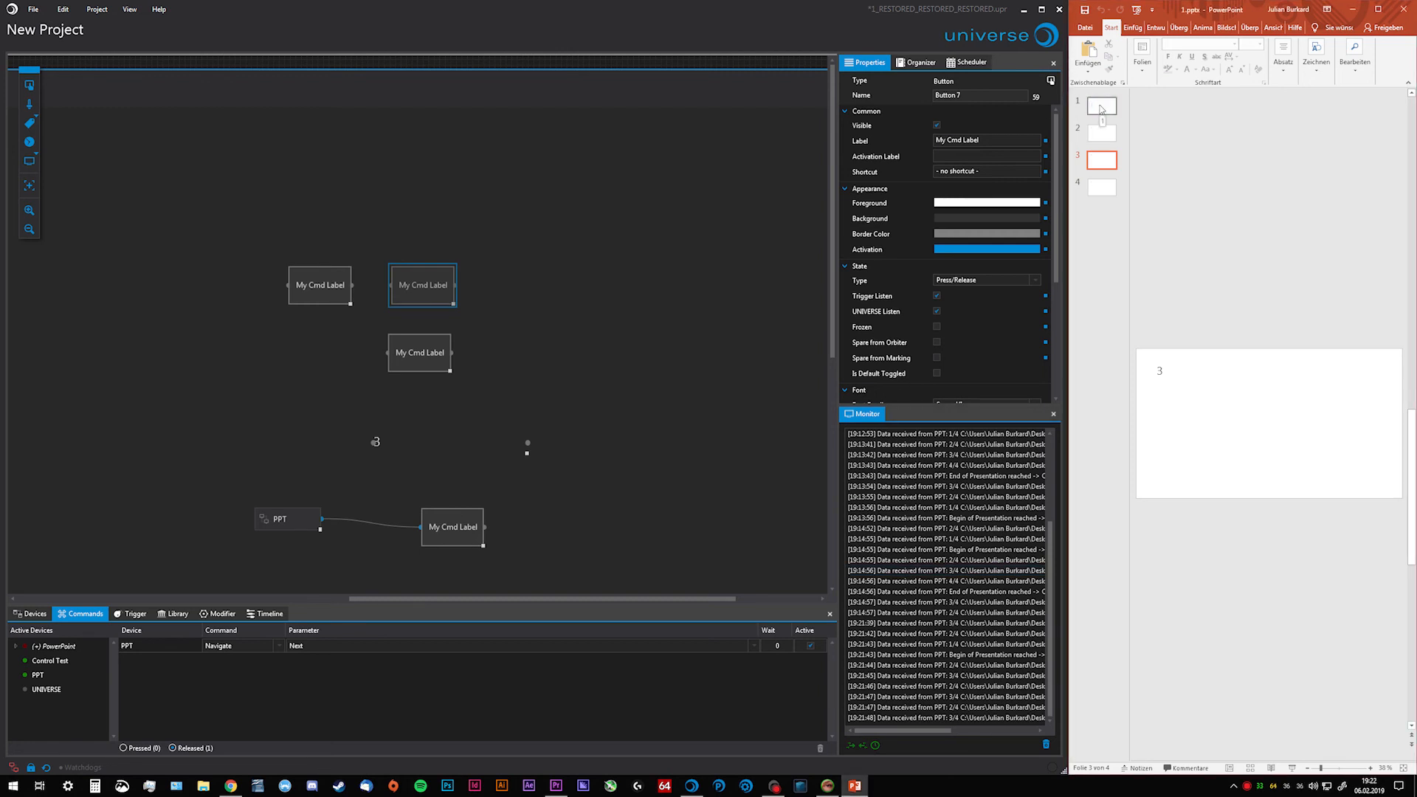
left_click(1107, 107)
left_click(1105, 135)
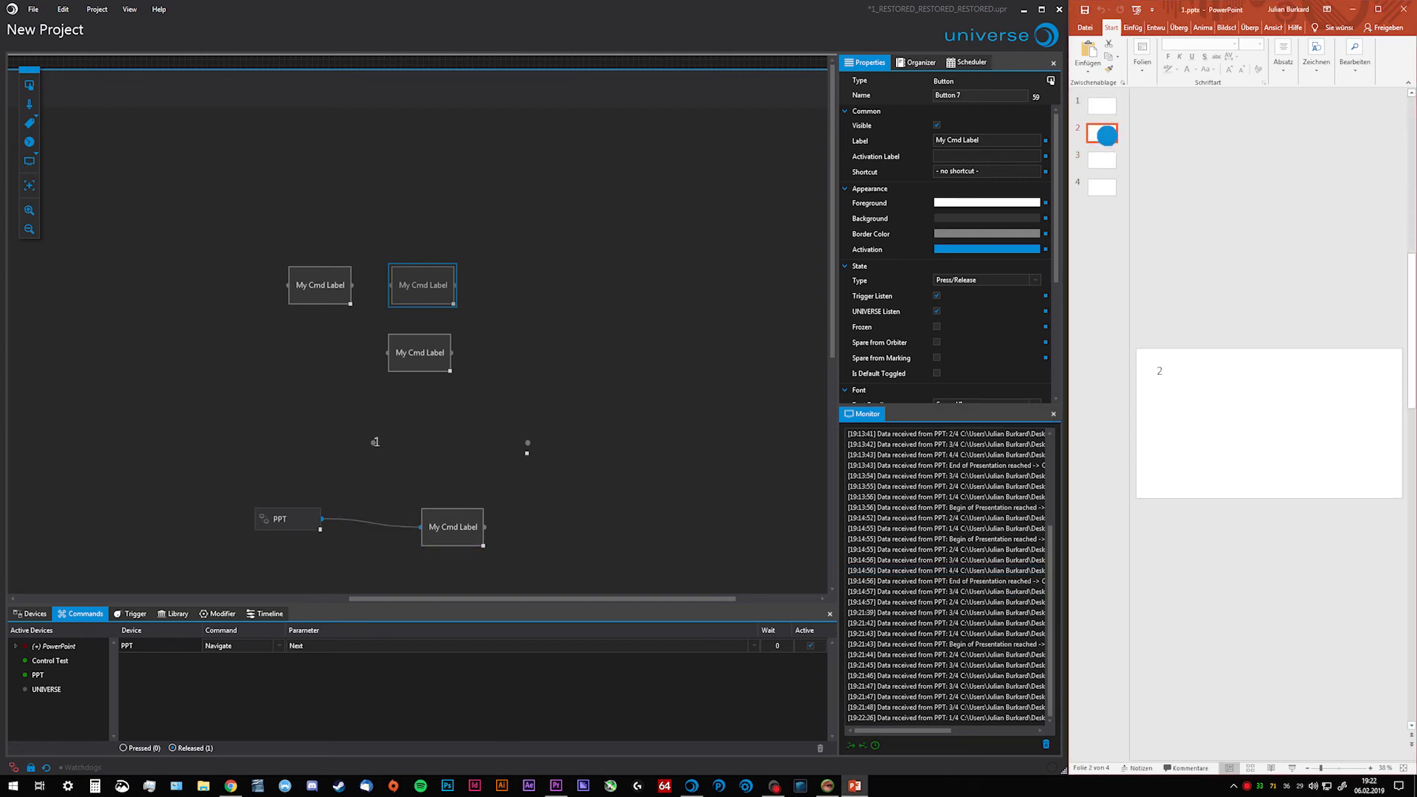
left_click(1102, 187)
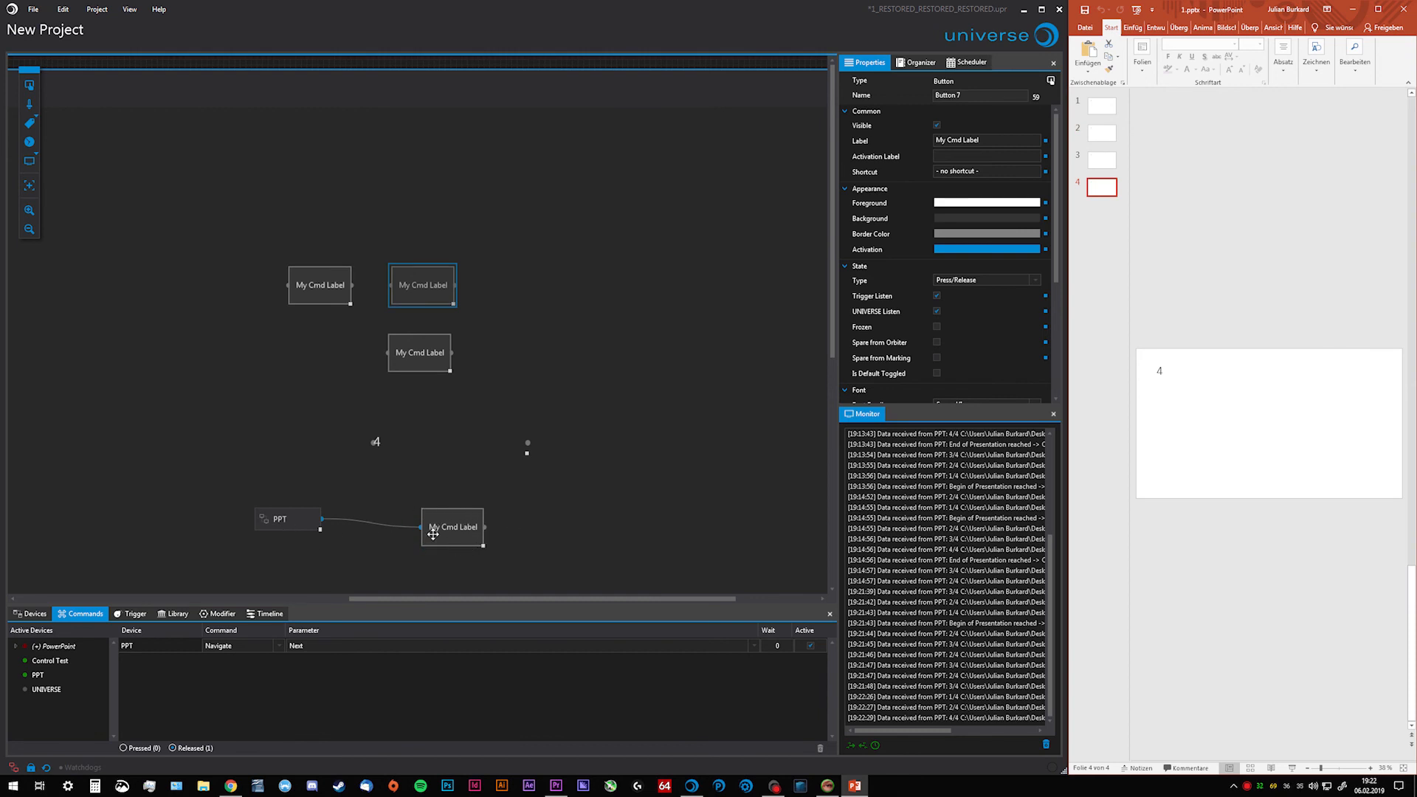
key("Up")
key("Up")
key("Up")
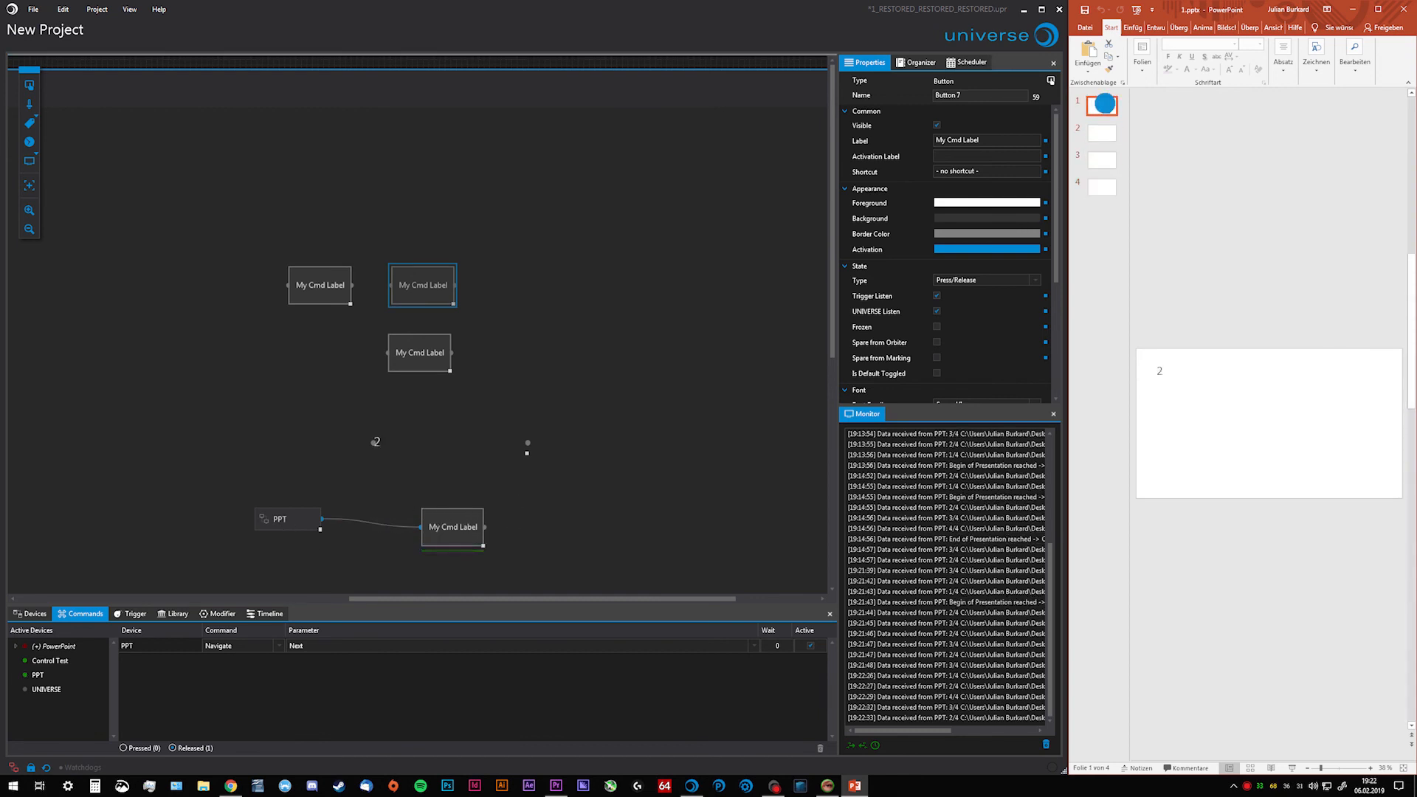
left_click(1102, 133)
left_click(1101, 160)
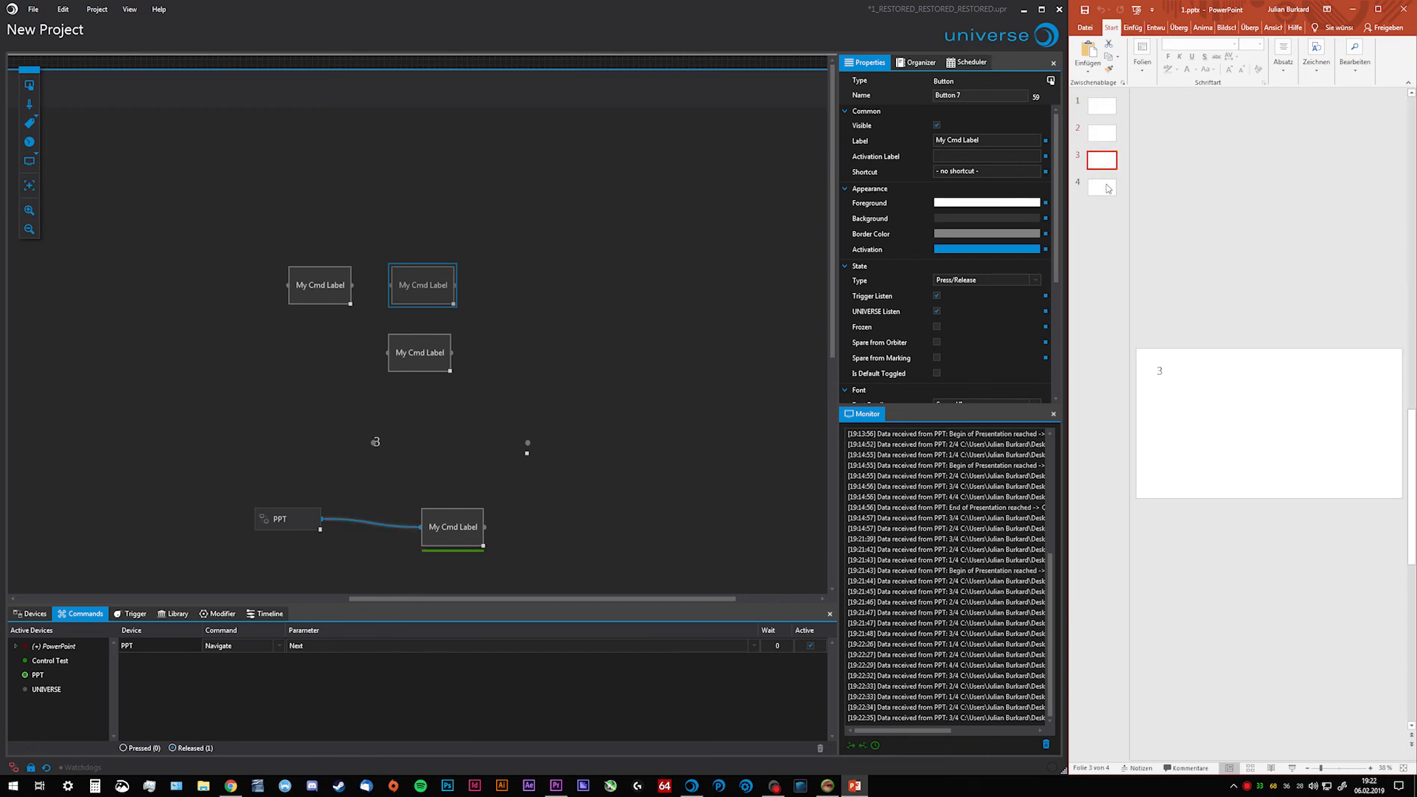
left_click(1103, 188)
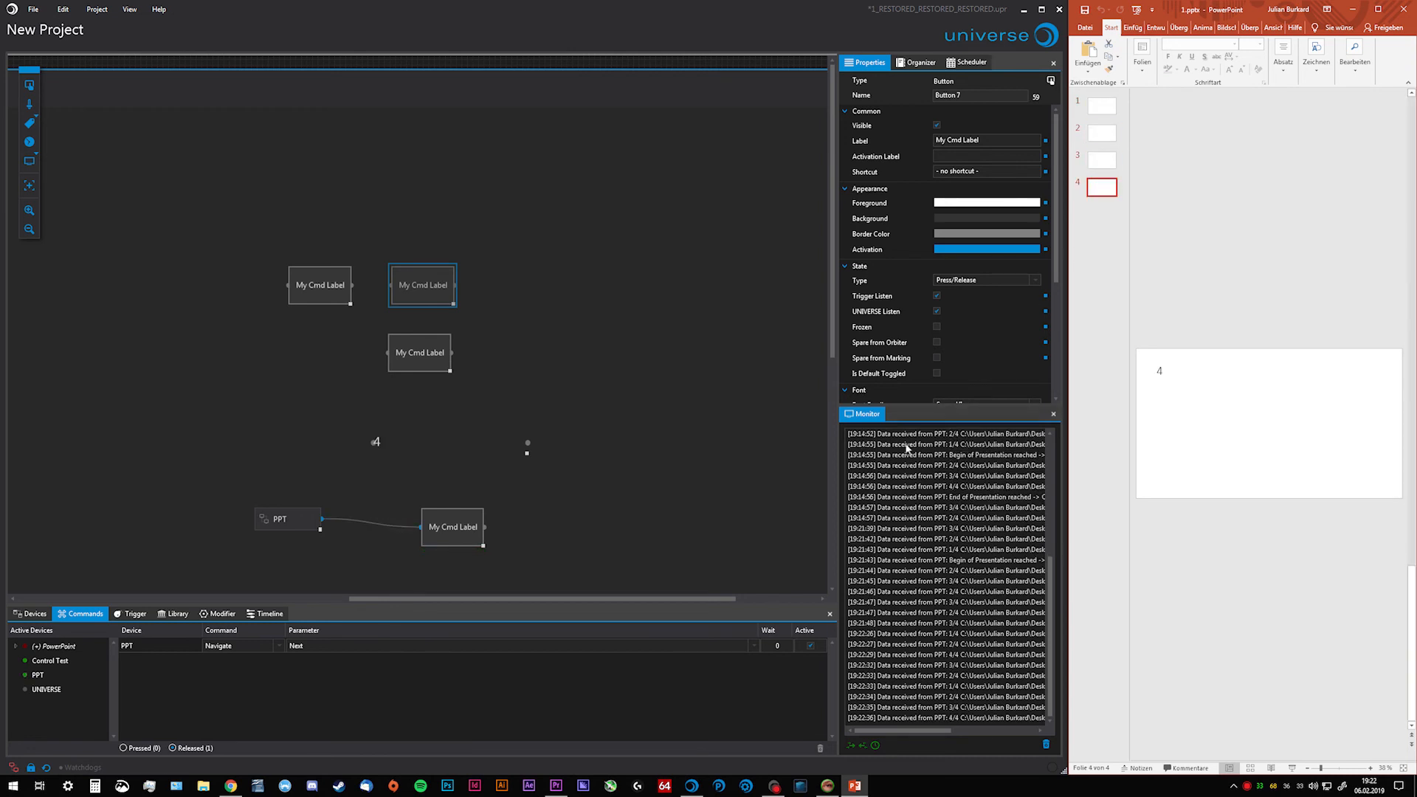